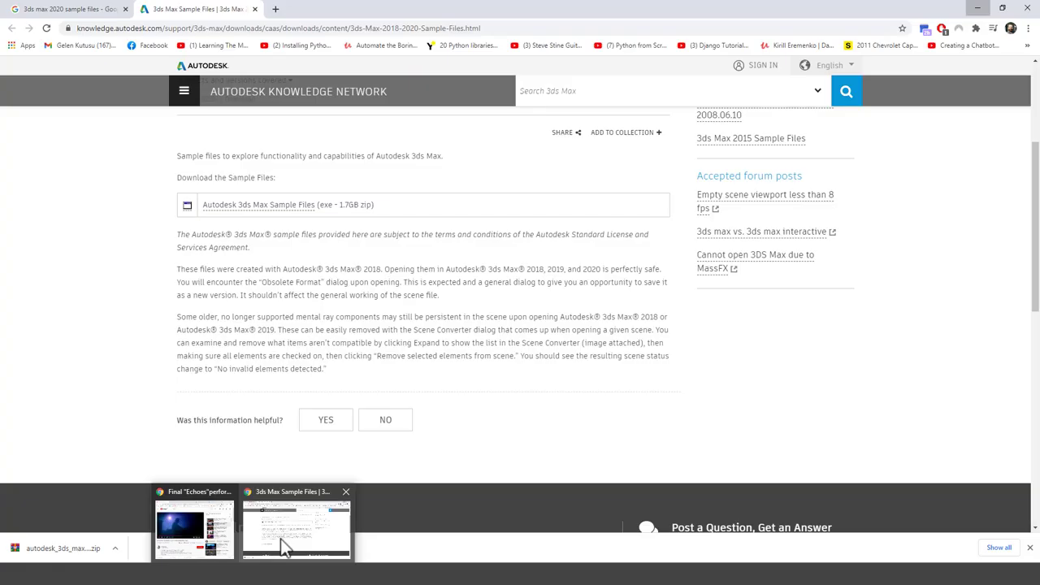
# Examine the Google search for "3ds max 2020 sample files" and Autodesk's 3ds Max Sample Files download page.
pyautogui.click(281, 539)
pyautogui.click(130, 12)
pyautogui.click(151, 79)
pyautogui.moveTo(255, 78); pyautogui.dragTo(15, 76)
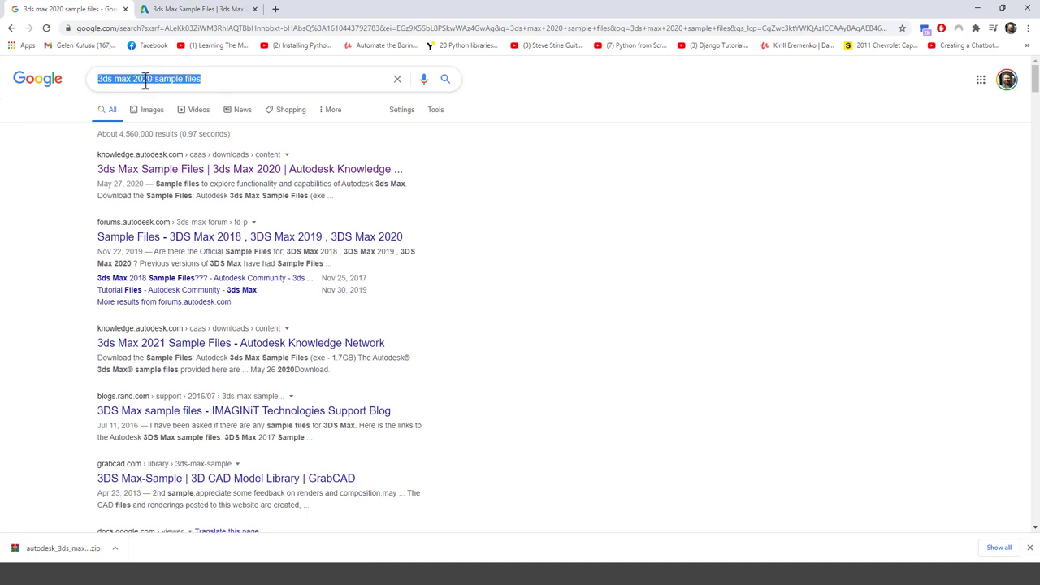
pyautogui.click(146, 81)
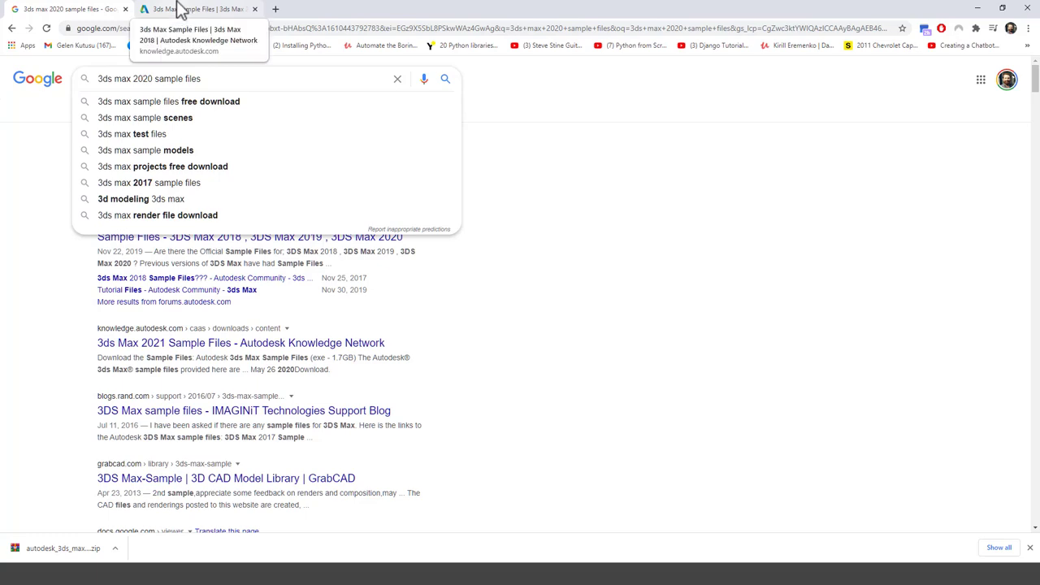
pyautogui.click(168, 11)
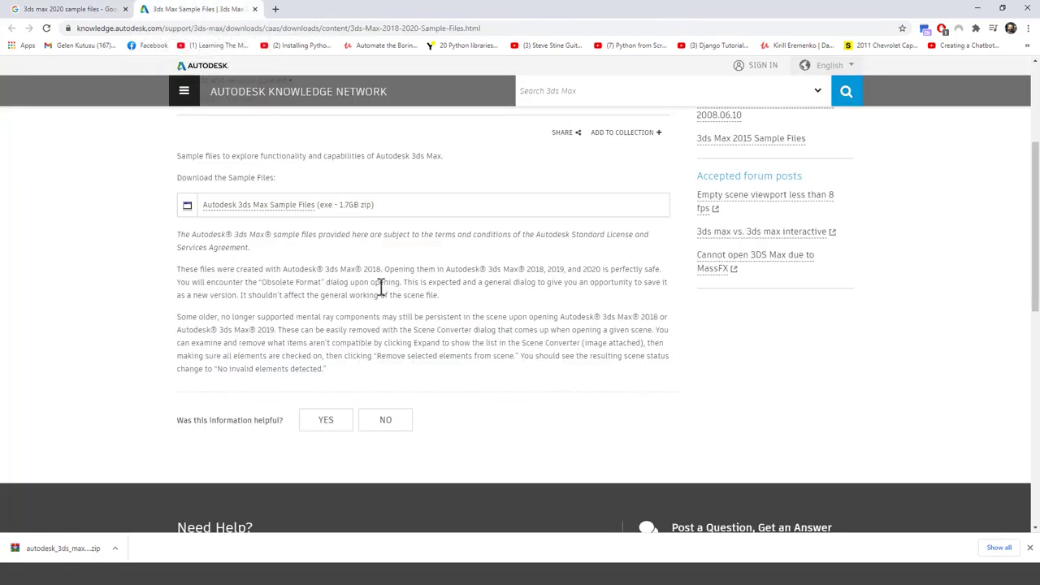
pyautogui.scroll(2, 382, 288)
pyautogui.scroll(-3, 325, 331)
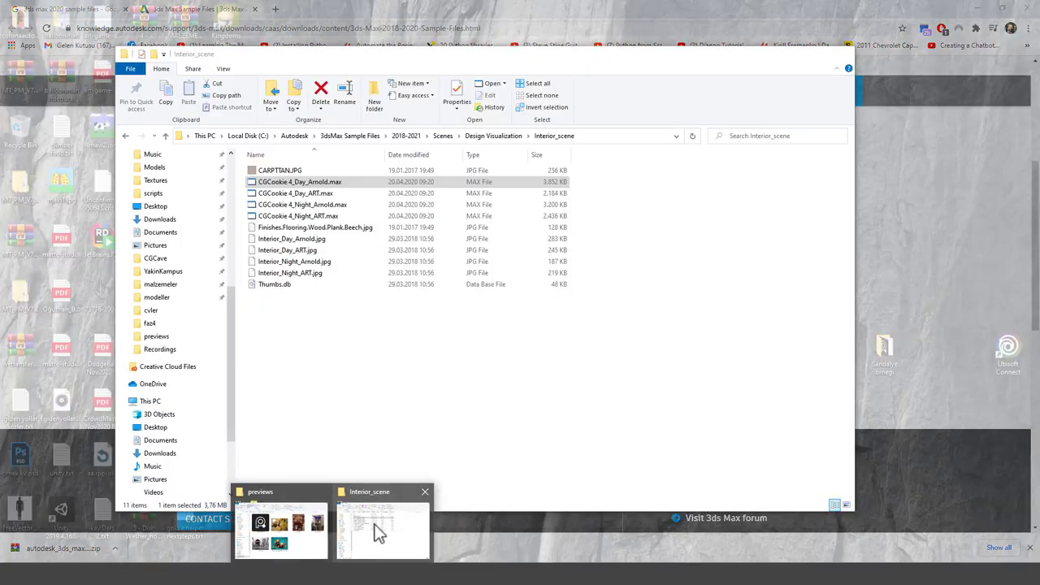
# Switch to File Explorer and open the Scenes folder inside 3dsMax Sample Files > 2018-2021.
pyautogui.click(379, 532)
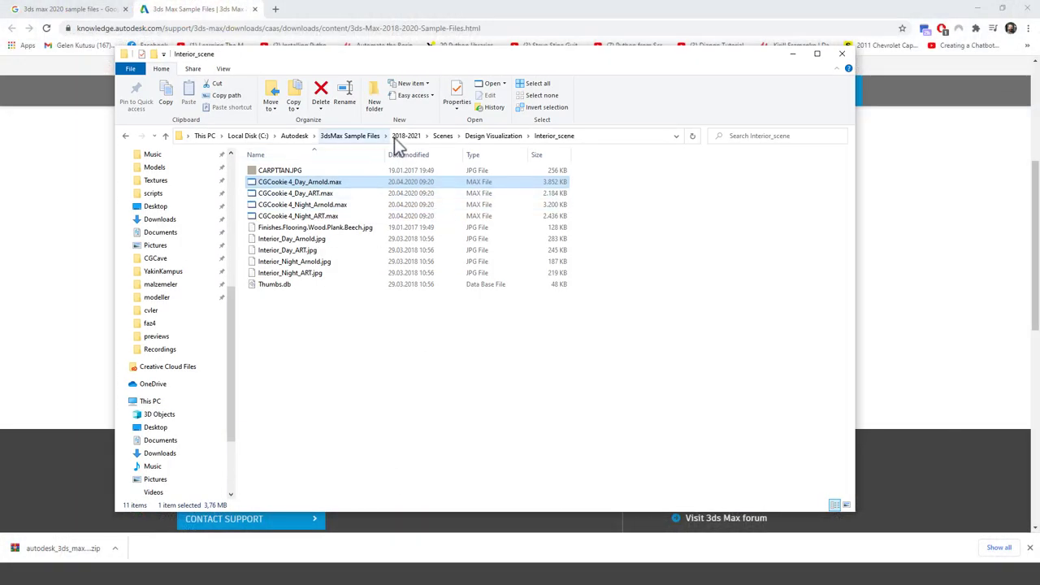
pyautogui.click(409, 136)
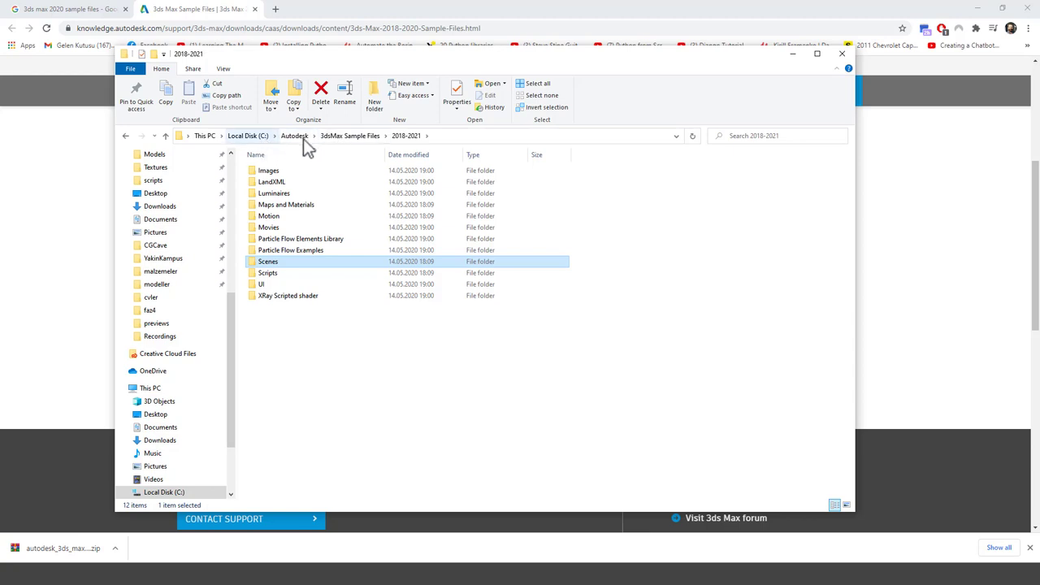
pyautogui.click(353, 138)
pyautogui.doubleClick(273, 173)
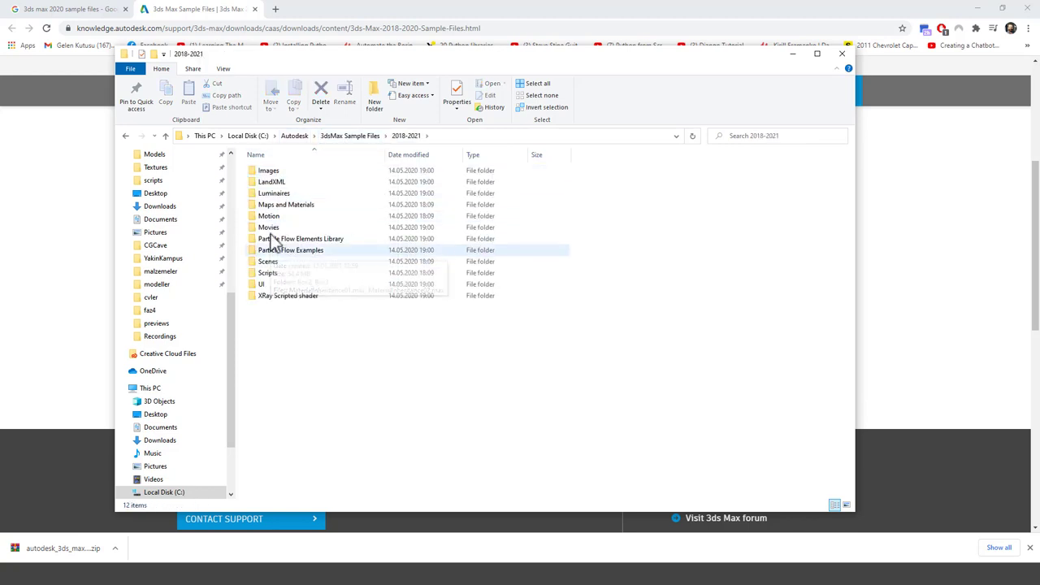
pyautogui.doubleClick(280, 272)
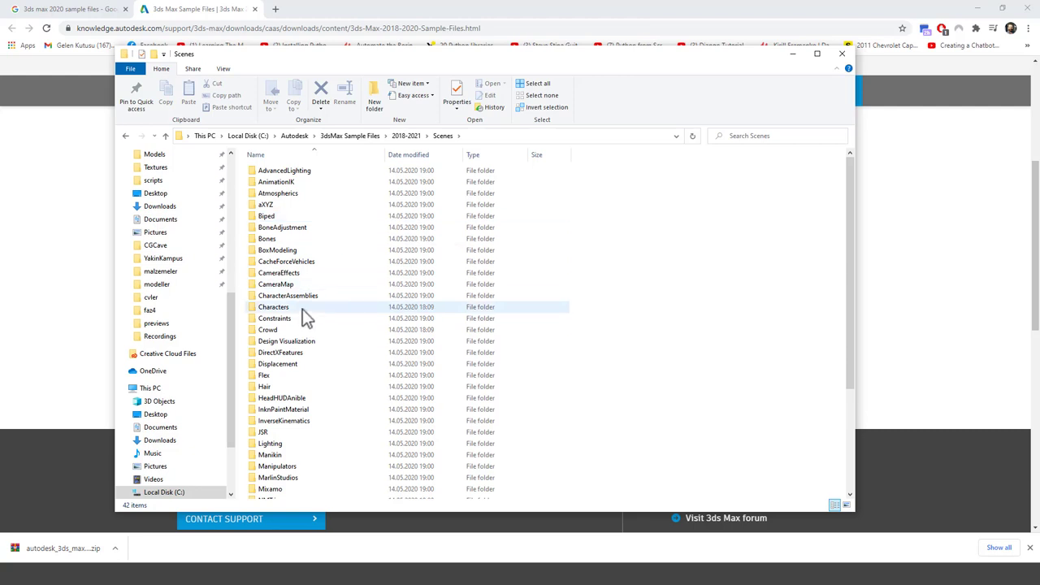
# Open the Interior_scene folder under Design Visualization and select CGCookie 4_Day_Arnold.max.
pyautogui.scroll(-1, 302, 310)
pyautogui.scroll(1, 308, 320)
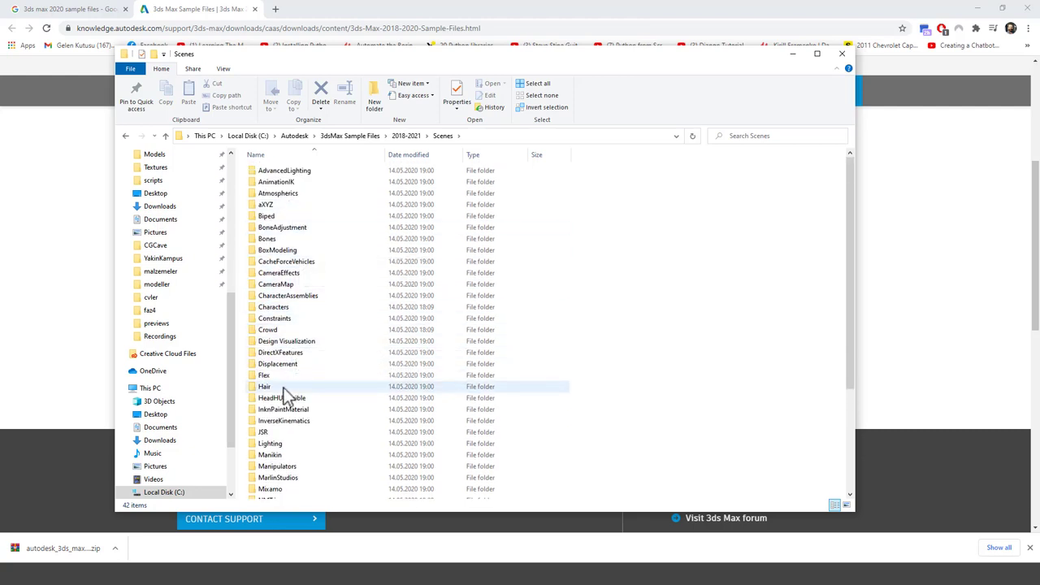
pyautogui.doubleClick(296, 342)
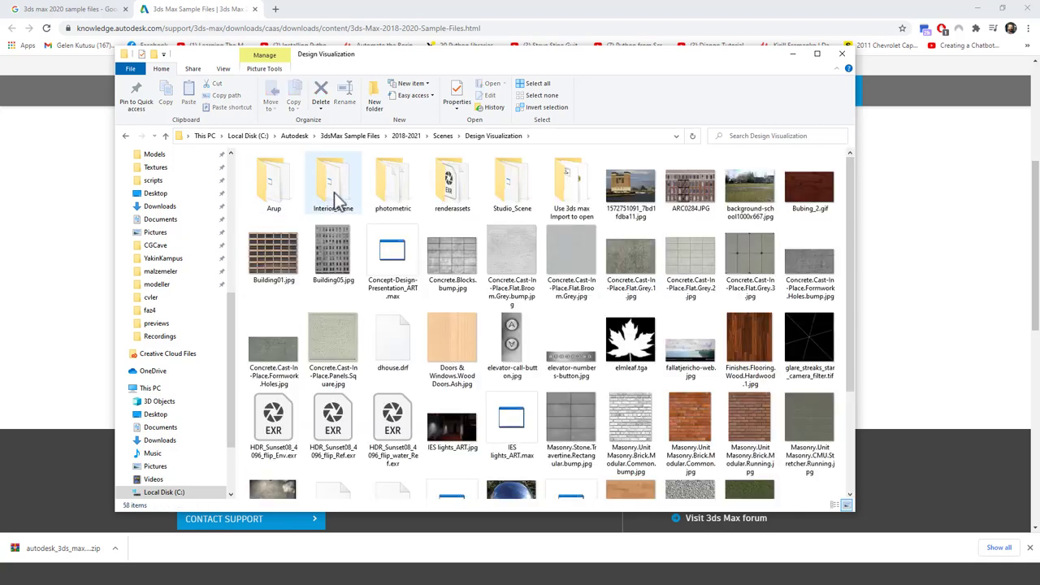
pyautogui.doubleClick(341, 186)
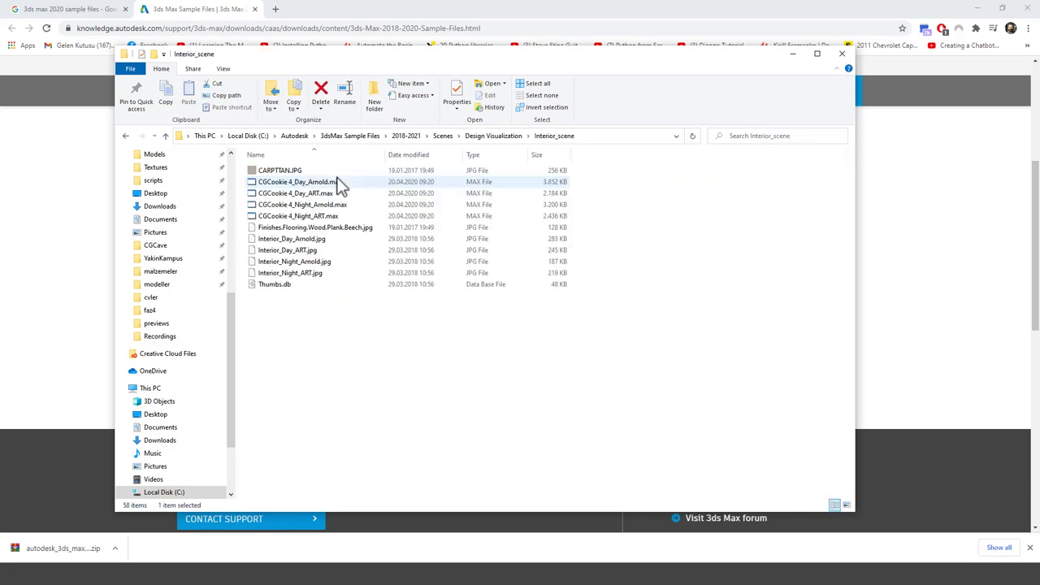
pyautogui.click(278, 183)
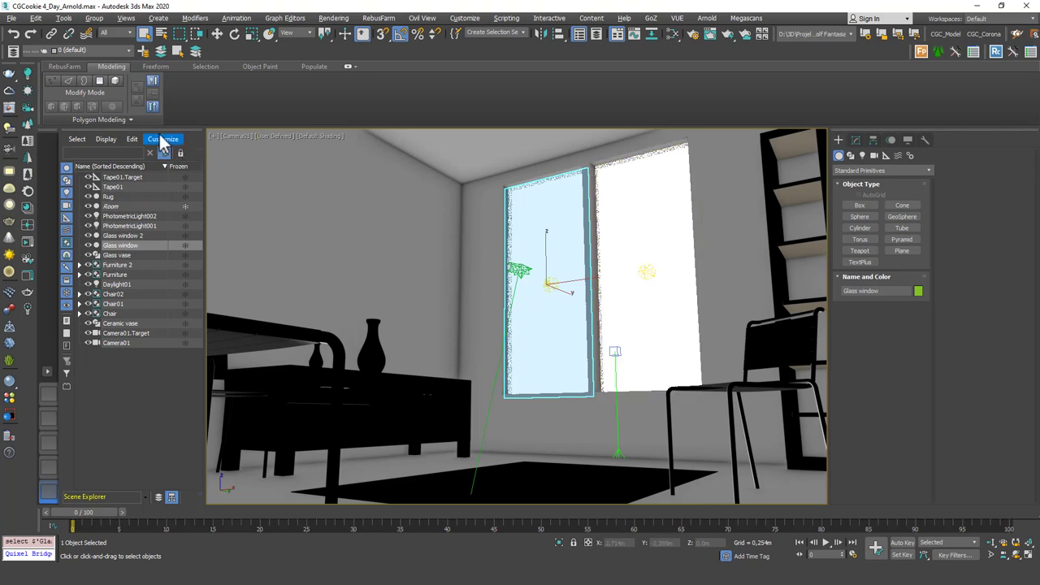
# Undock and close the Scene Explorer, and reopen it as a floating window over the viewport.
pyautogui.moveTo(155, 128); pyautogui.dragTo(155, 153)
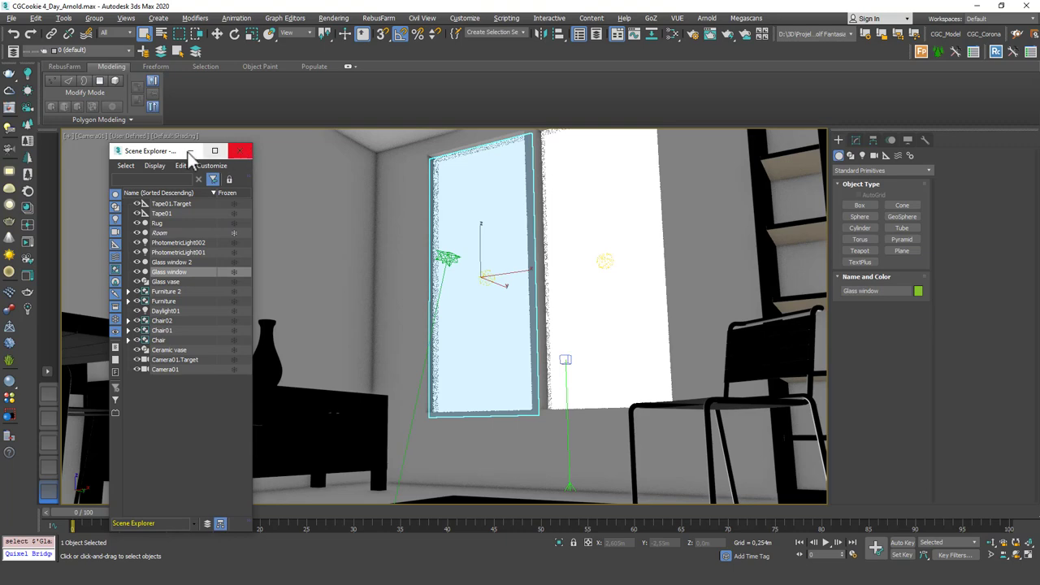
pyautogui.click(240, 151)
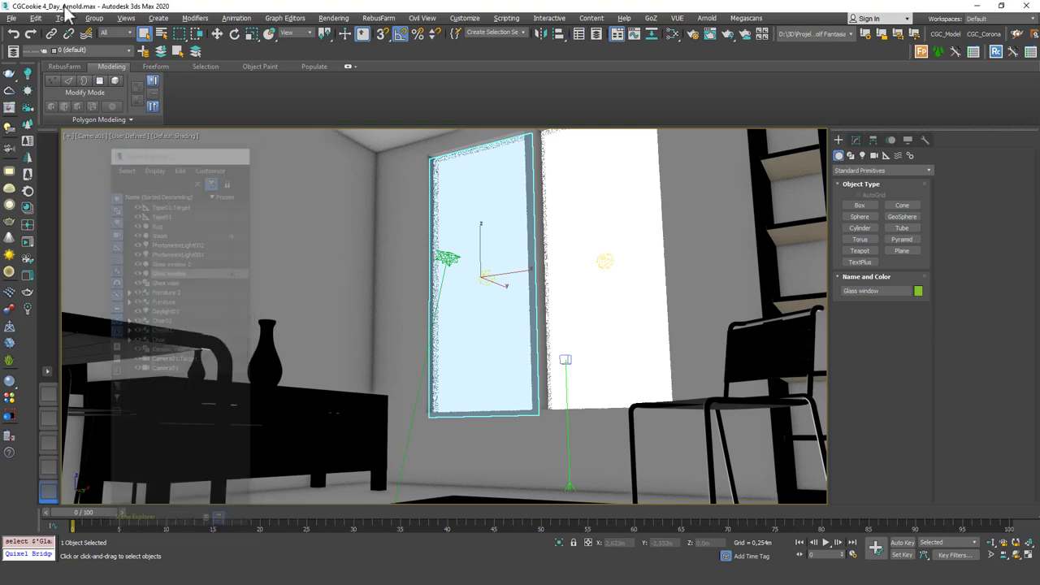
pyautogui.click(65, 19)
pyautogui.click(81, 37)
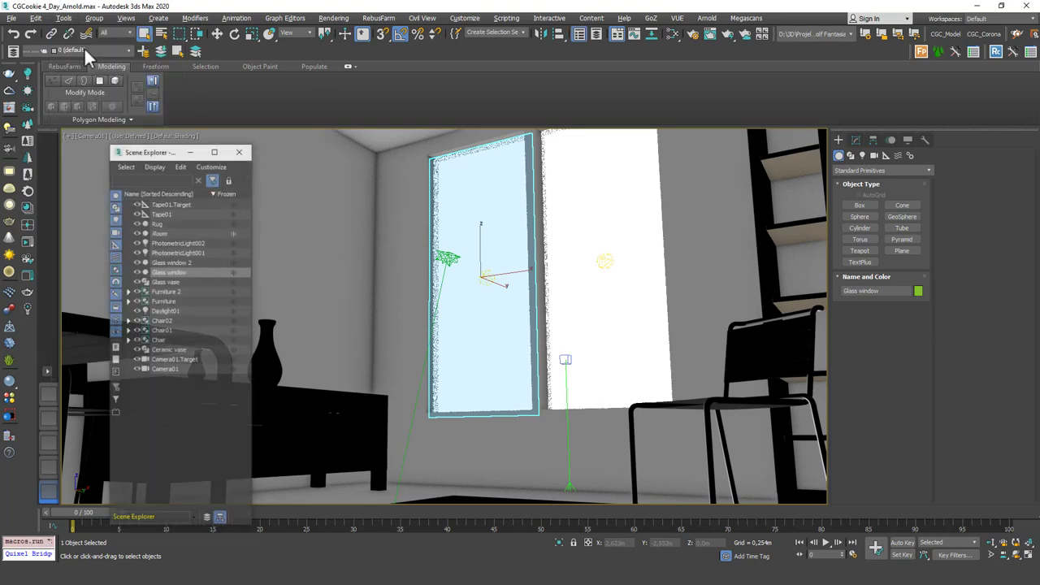
pyautogui.moveTo(156, 151); pyautogui.dragTo(117, 156)
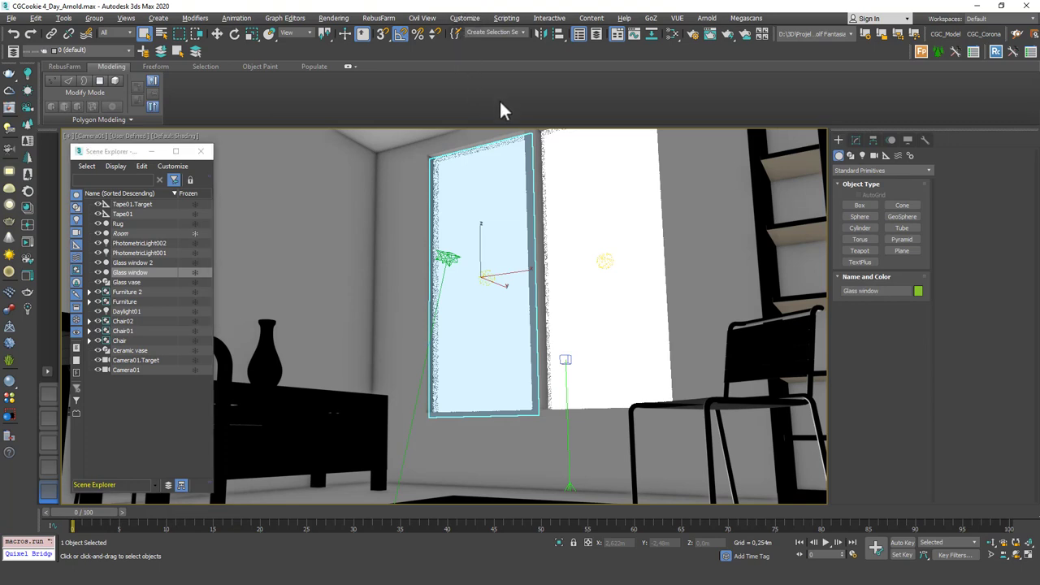
# Bring up the Select From Scene dialog beside the Scene Explorer to compare their object lists, and cancel it.
pyautogui.press('h')
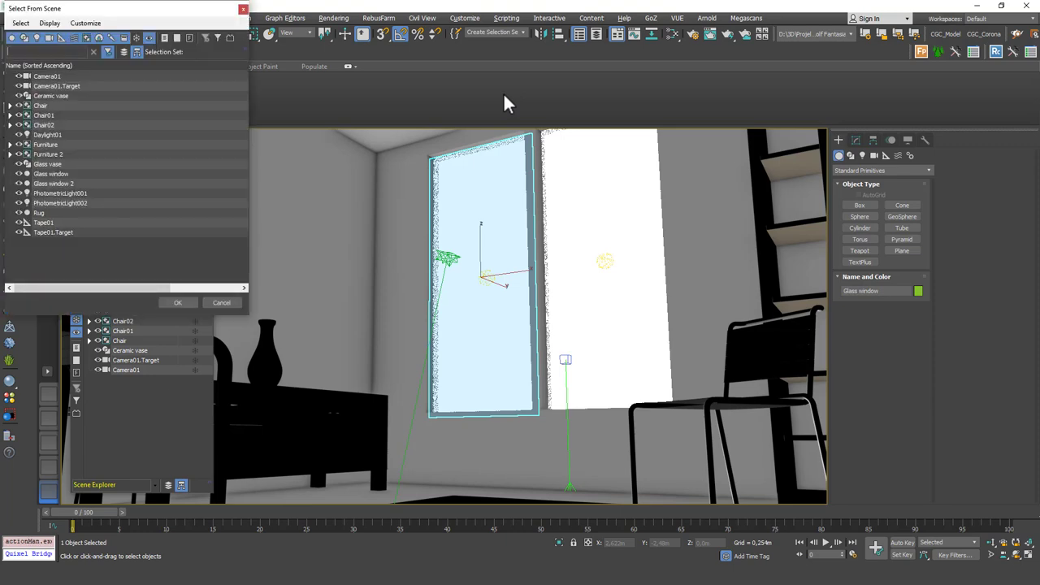
pyautogui.moveTo(70, 12); pyautogui.dragTo(353, 161)
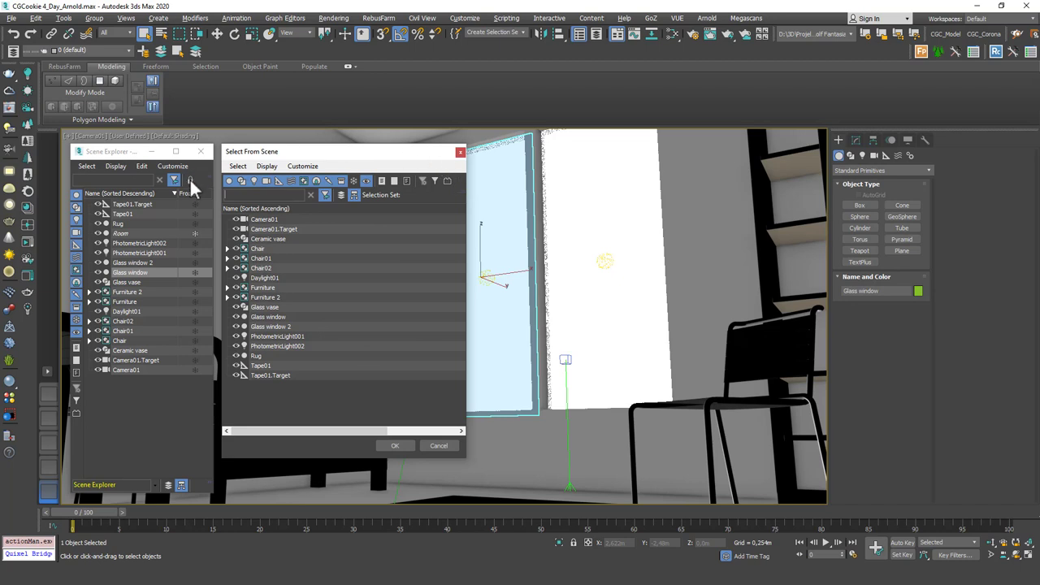
pyautogui.middleClick(605, 278)
pyautogui.moveTo(273, 155); pyautogui.dragTo(285, 136)
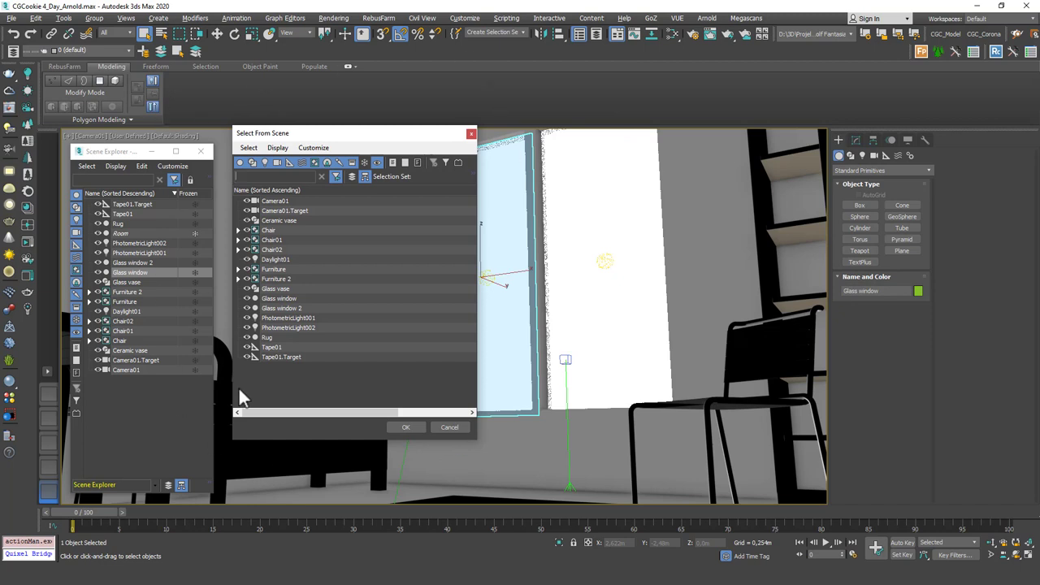
pyautogui.click(449, 428)
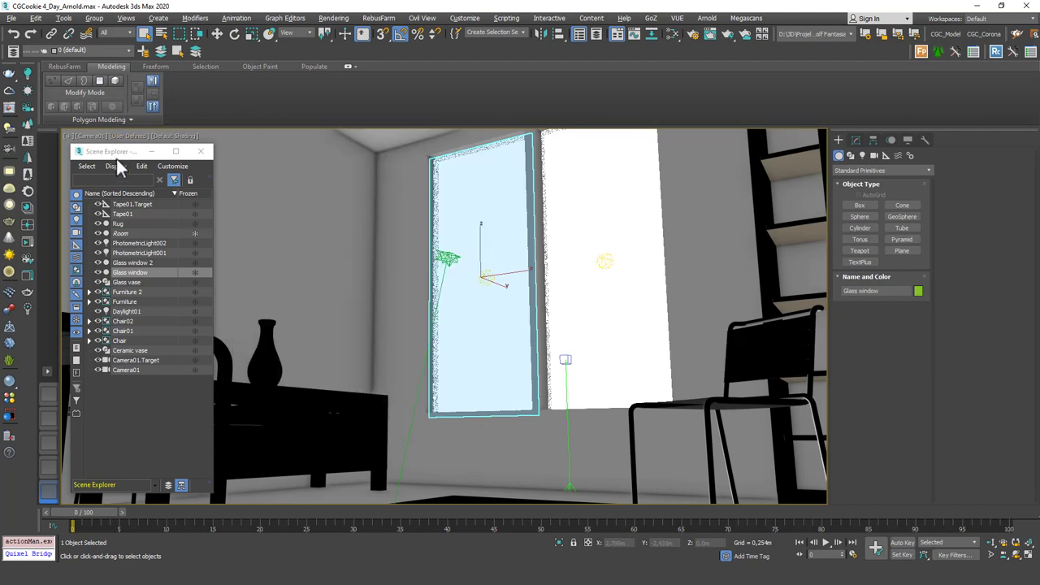
# Dock the Scene Explorer beside the viewport and switch its list to layer sorting and back to hierarchy sorting.
pyautogui.moveTo(116, 157); pyautogui.dragTo(57, 188)
pyautogui.moveTo(118, 213); pyautogui.dragTo(210, 227)
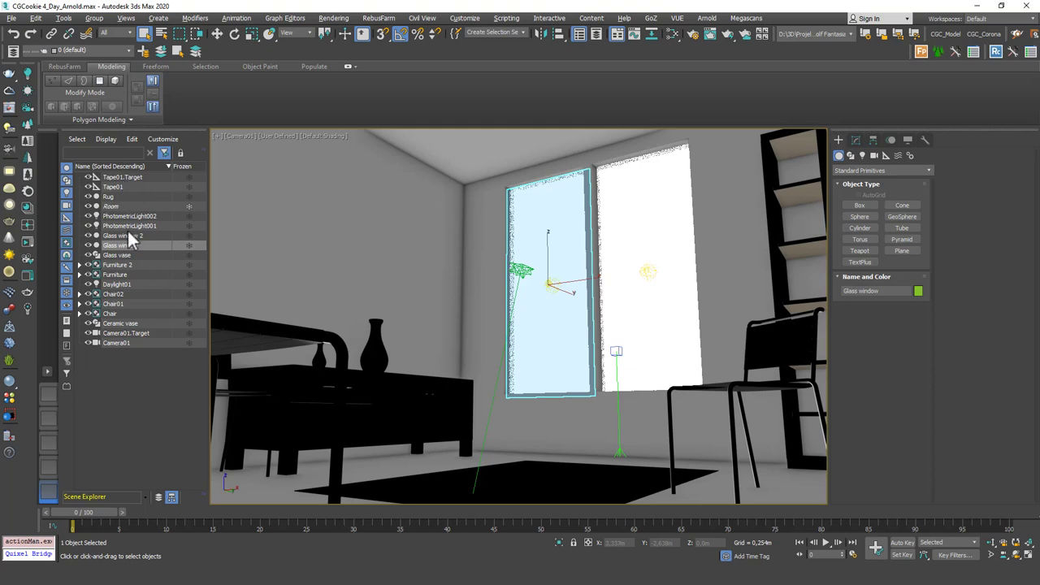
pyautogui.click(158, 497)
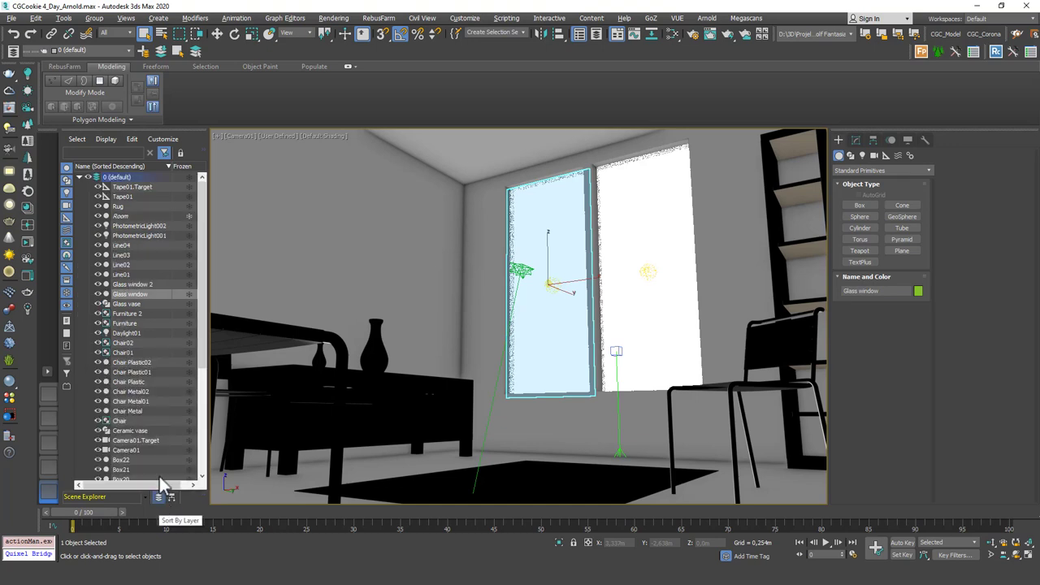
pyautogui.moveTo(205, 271)
pyautogui.mouseDown()
pyautogui.moveTo(199, 378)
pyautogui.moveTo(202, 259)
pyautogui.mouseUp()
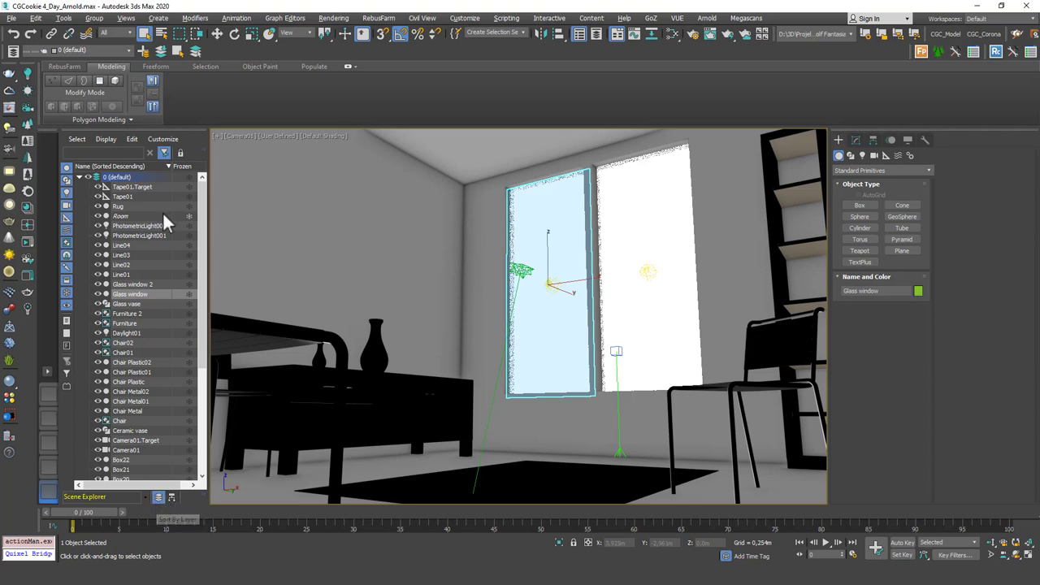
pyautogui.click(172, 499)
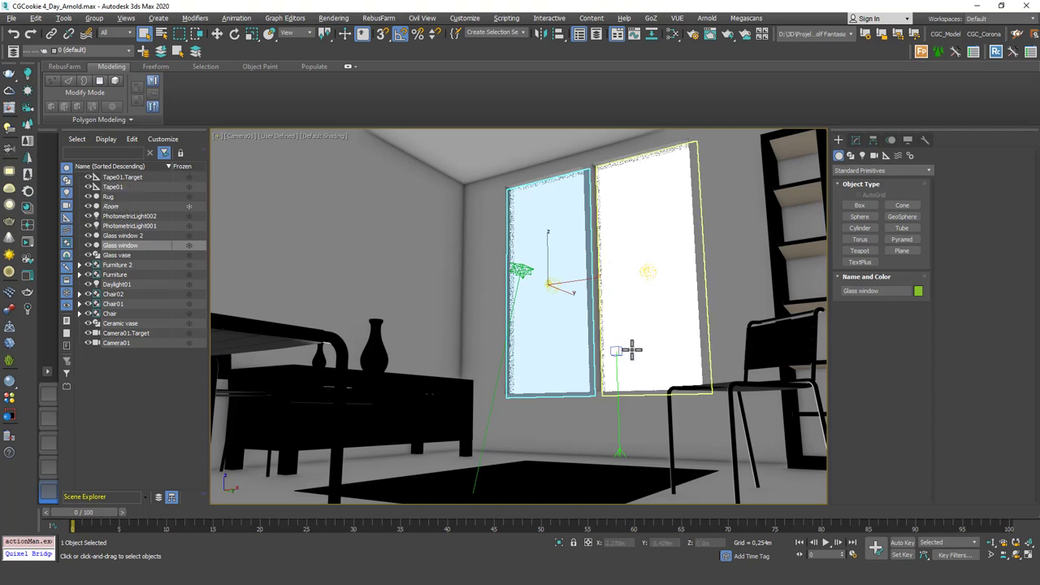
# Select Glass window 2 and Glass window individually in the Scene Explorer, and both of them together.
pyautogui.click(135, 383)
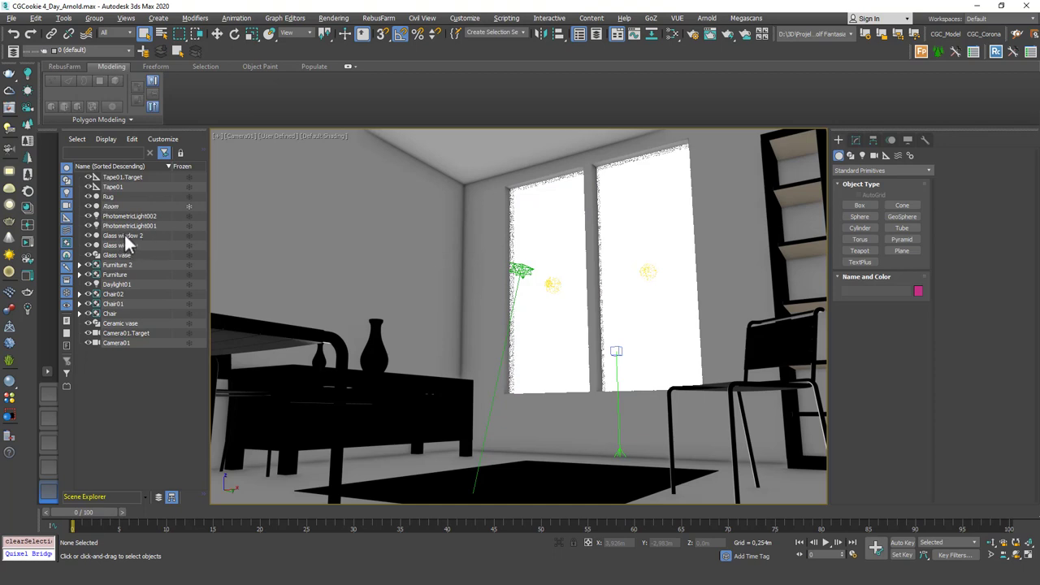
pyautogui.click(126, 235)
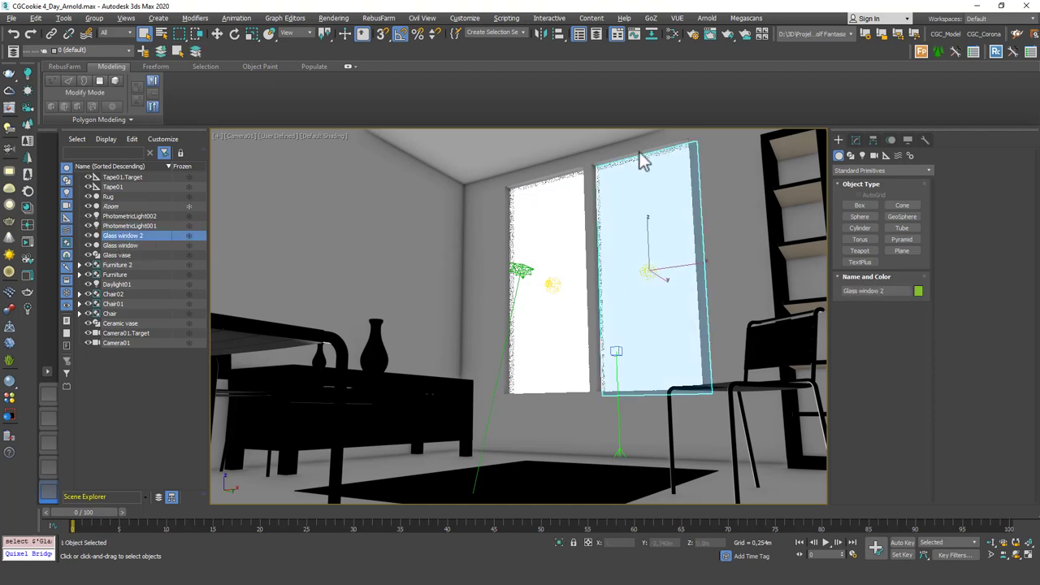
pyautogui.click(127, 245)
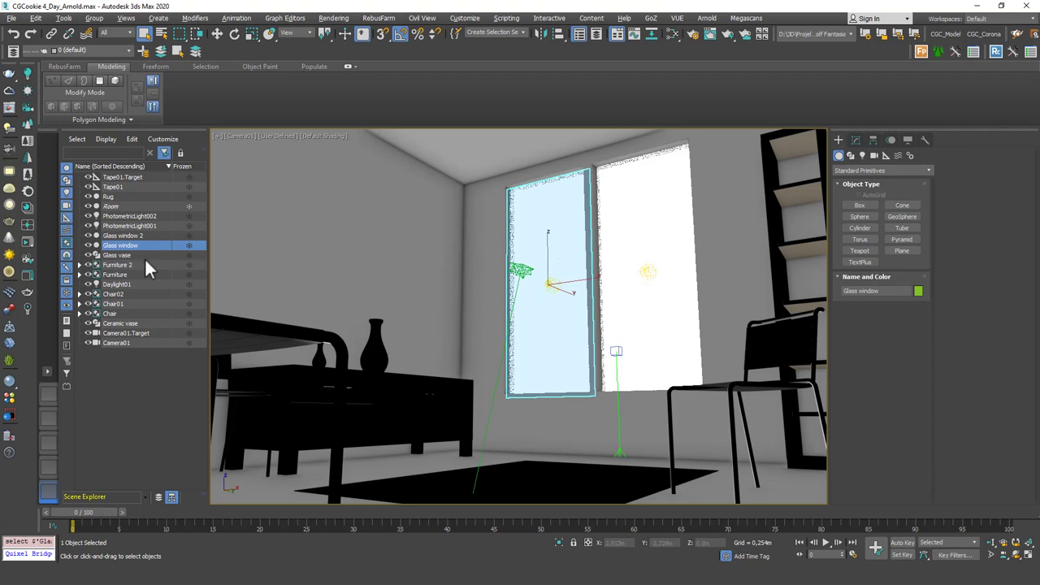
pyautogui.keyDown('ctrl'); pyautogui.click(130, 235); pyautogui.keyUp('ctrl')
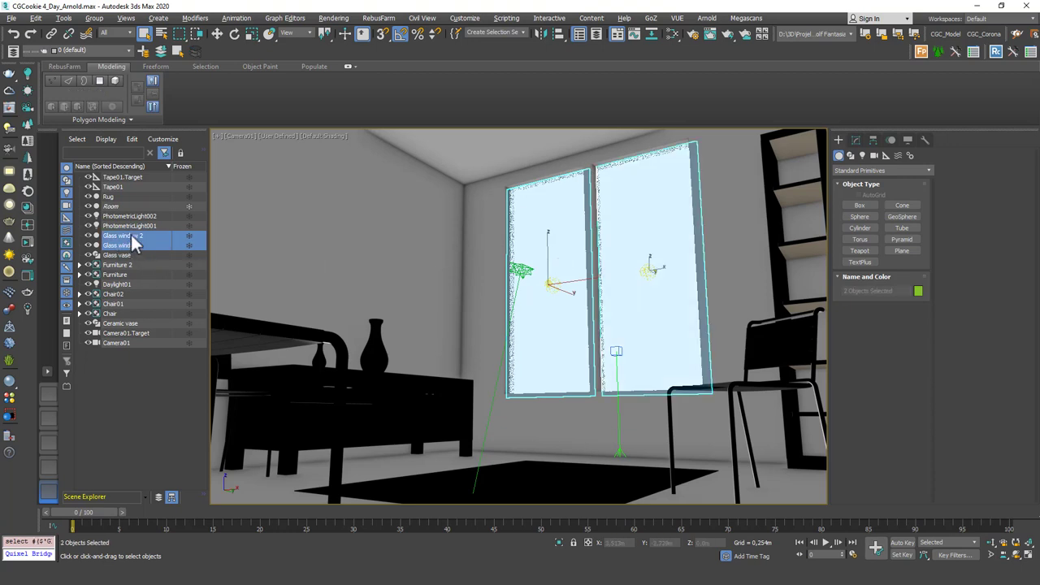
# Select the whole range from Rug to Glass window in the Scene Explorer and clear the selection.
pyautogui.click(172, 372)
pyautogui.click(120, 198)
pyautogui.keyDown('shift'); pyautogui.click(122, 245); pyautogui.keyUp('shift')
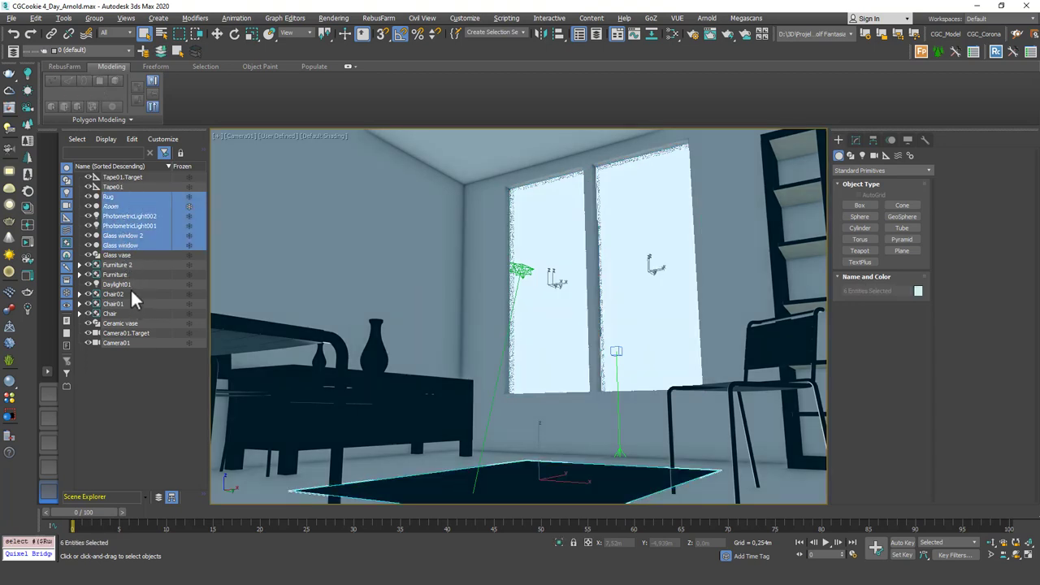
pyautogui.click(153, 386)
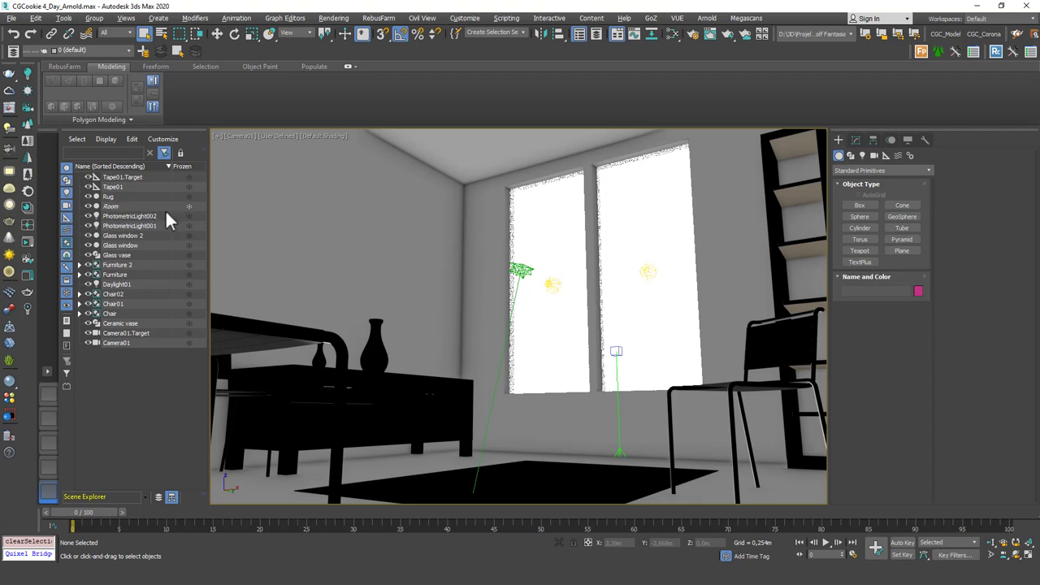
# Create a Box primitive standing on the floor over the rug, in front of the drawer cabinet.
pyautogui.click(860, 205)
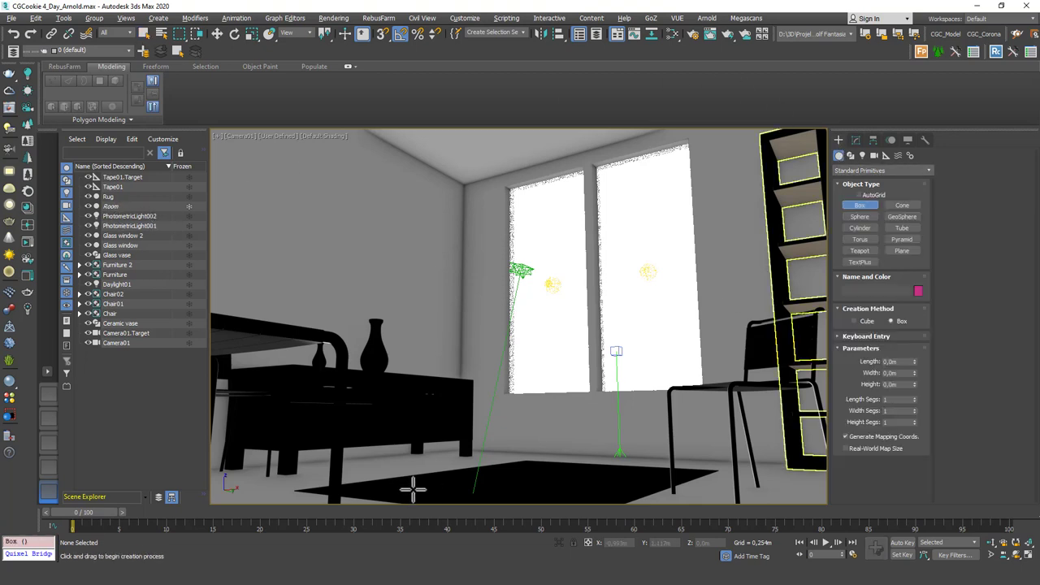
pyautogui.moveTo(493, 456); pyautogui.dragTo(494, 429)
pyautogui.click(498, 392)
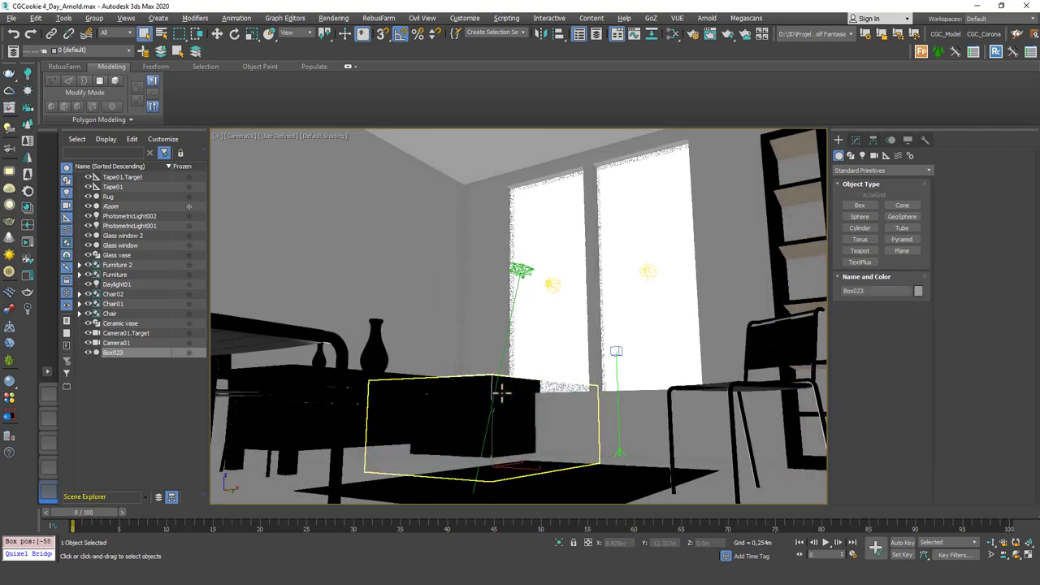
# Move the new box across the floor in the Perspective view to about X -0.735 m, Y 0.882 m, checking it in wireframe.
pyautogui.hotkey('alt', 'x')
pyautogui.press('p')
pyautogui.press('z')
pyautogui.moveTo(487, 398)
pyautogui.keyDown('alt'); pyautogui.mouseDown(button='middle')
pyautogui.moveTo(480, 341)
pyautogui.moveTo(485, 380)
pyautogui.mouseUp(button='middle'); pyautogui.keyUp('alt')
pyautogui.press('w')
pyautogui.moveTo(524, 382); pyautogui.dragTo(417, 456)
pyautogui.press('F3')
pyautogui.scroll(10, 417, 456)
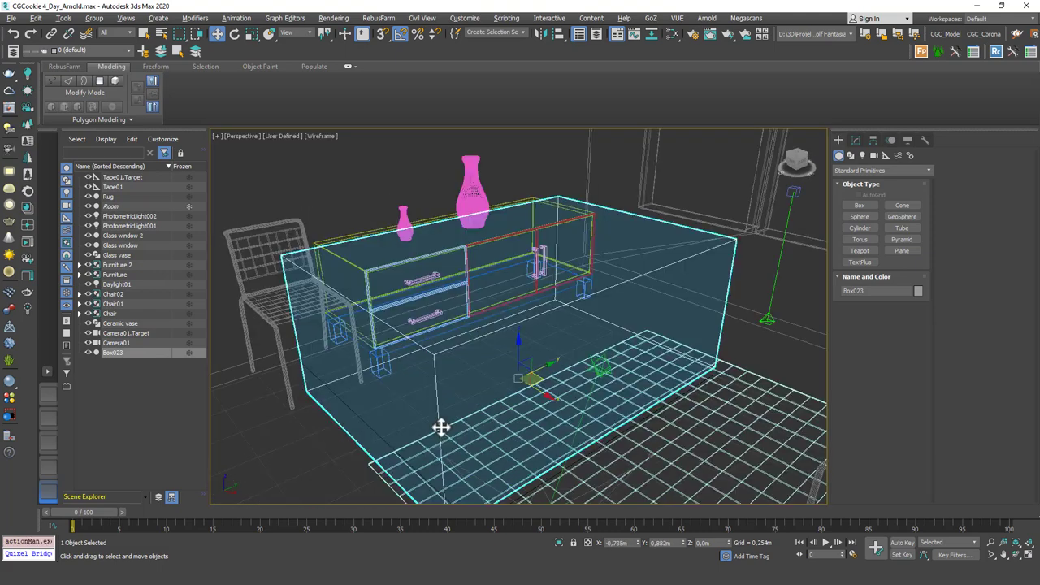
pyautogui.press('F3')
# Convert the new box to an Editable Poly.
pyautogui.rightClick(609, 312)
pyautogui.moveTo(573, 431)
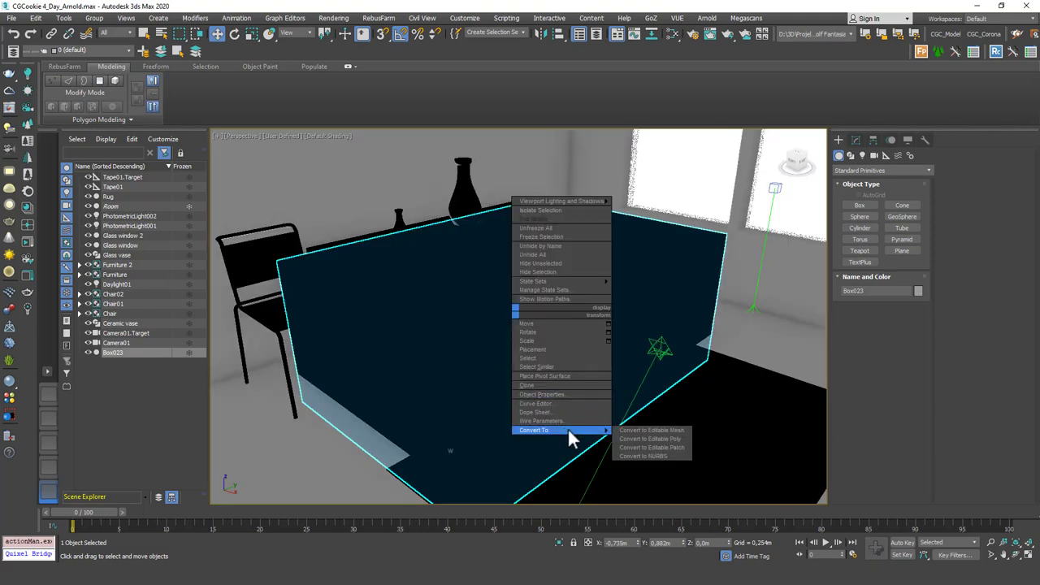
pyautogui.click(642, 437)
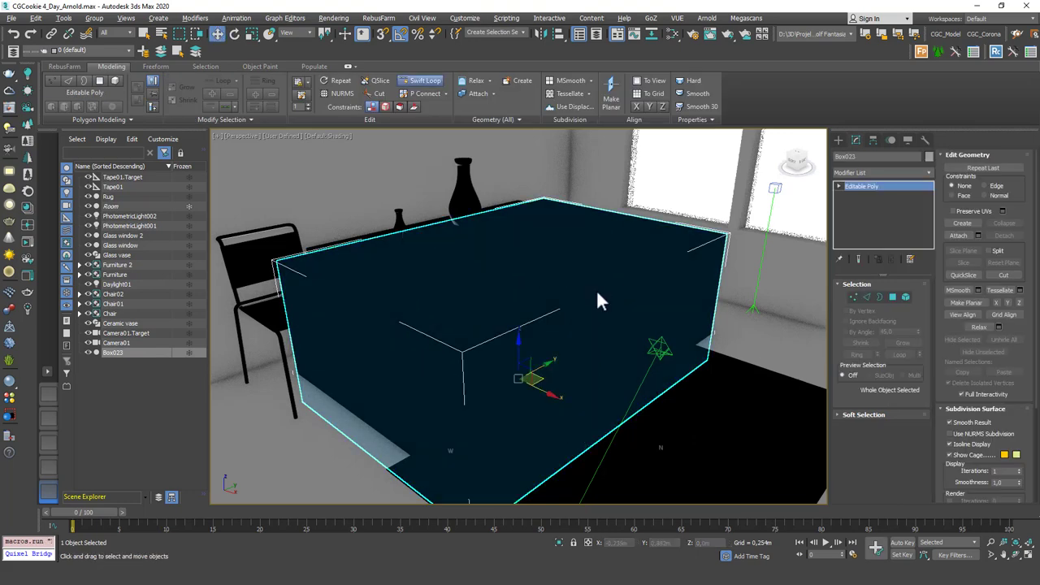
# Pick a polygon on the new box at polygon level and return to whole-object level.
pyautogui.press('4')
pyautogui.click(642, 323)
pyautogui.keyDown('alt'); pyautogui.moveTo(643, 323); pyautogui.dragTo(504, 297, button='middle'); pyautogui.keyUp('alt')
pyautogui.press('w')
pyautogui.click(862, 186)
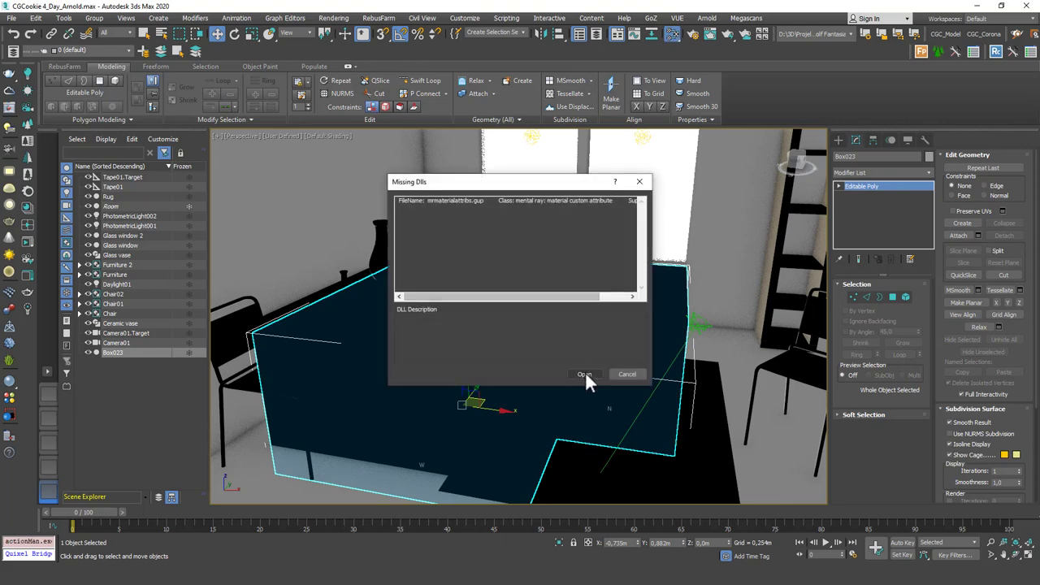
pyautogui.click(580, 372)
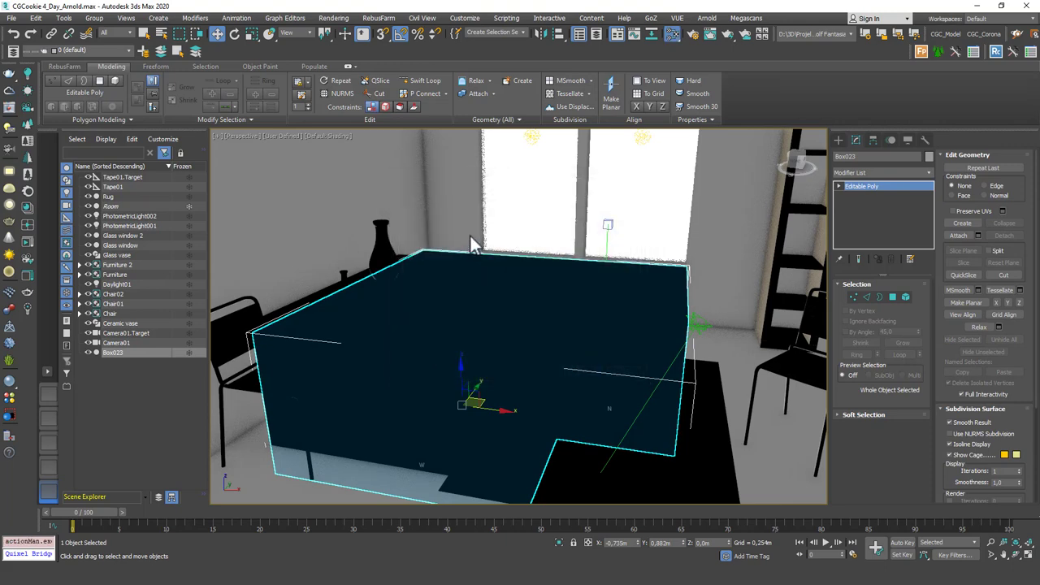
pyautogui.press('m')
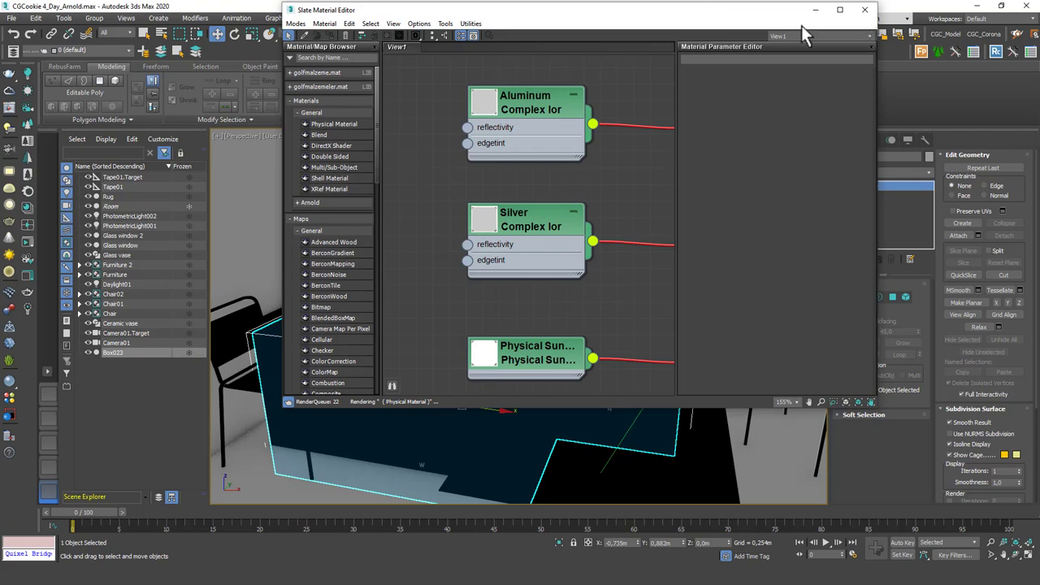
pyautogui.click(864, 10)
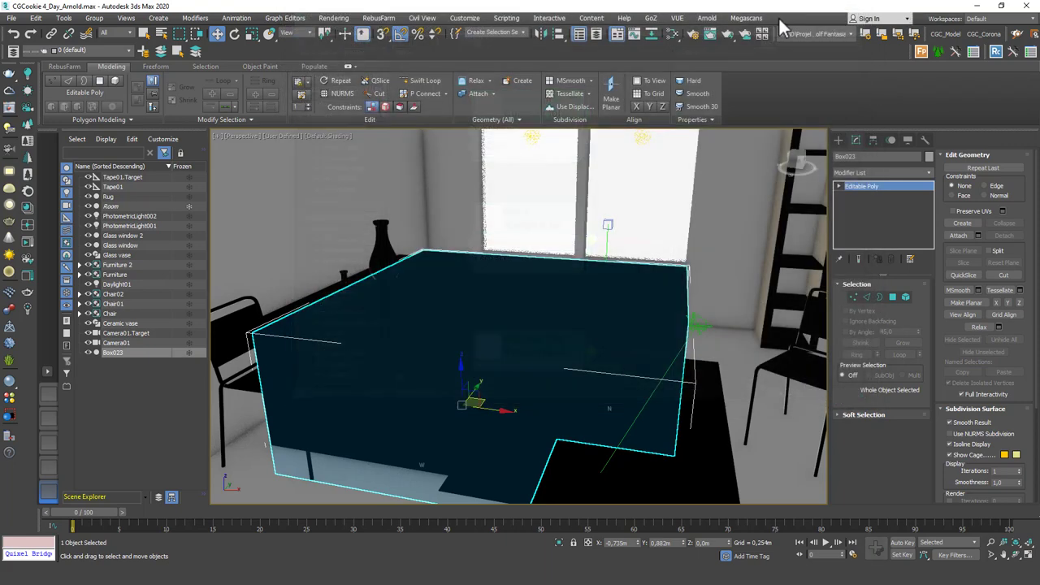
# Set the Perspective viewport's shading to Clay and inspect the box from a higher angle.
pyautogui.click(329, 135)
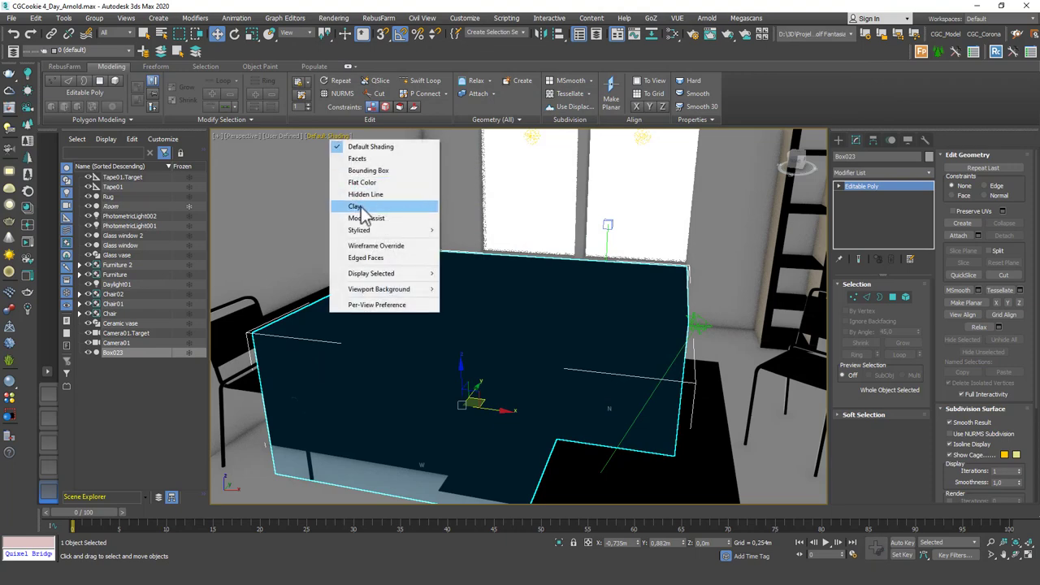
pyautogui.click(358, 208)
pyautogui.moveTo(585, 306)
pyautogui.keyDown('alt'); pyautogui.mouseDown(button='middle')
pyautogui.moveTo(529, 279)
pyautogui.moveTo(560, 285)
pyautogui.moveTo(546, 288)
pyautogui.mouseUp(button='middle'); pyautogui.keyUp('alt')
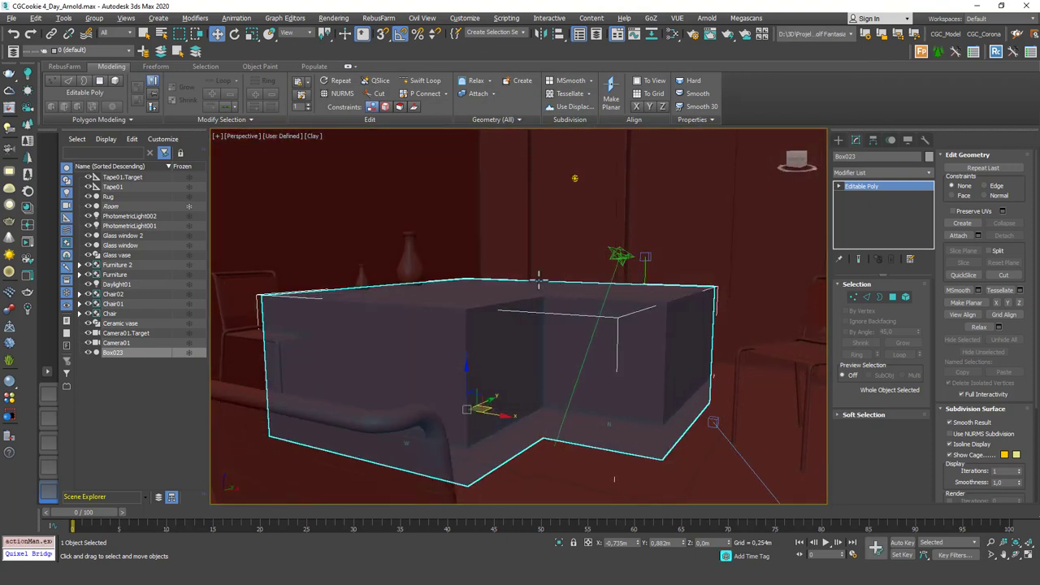
pyautogui.click(313, 136)
pyautogui.moveTo(635, 254)
pyautogui.keyDown('alt'); pyautogui.mouseDown(button='middle')
pyautogui.moveTo(589, 287)
pyautogui.moveTo(606, 302)
pyautogui.moveTo(566, 343)
pyautogui.moveTo(631, 317)
pyautogui.mouseUp(button='middle'); pyautogui.keyUp('alt')
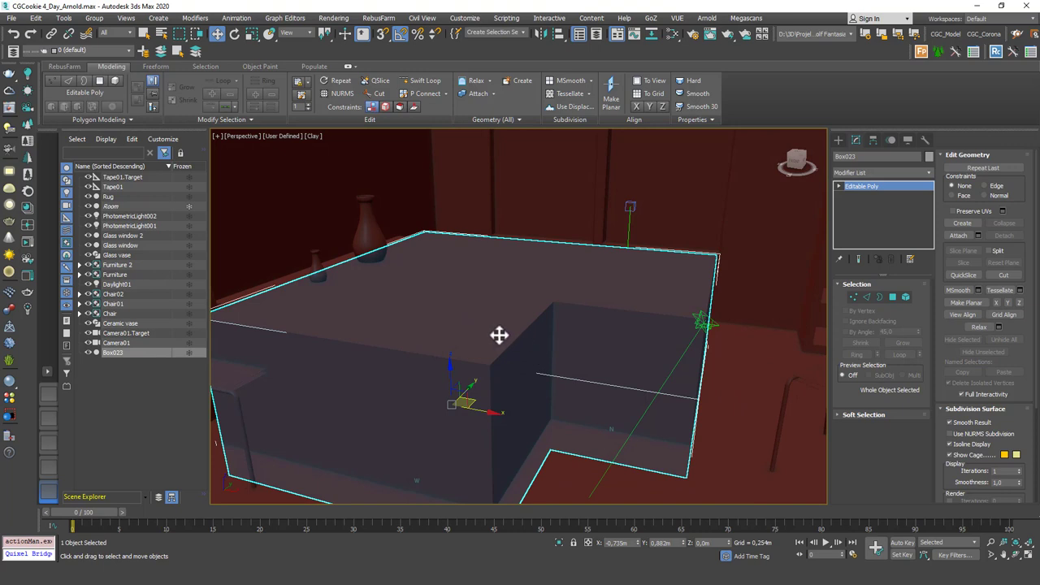
# Delete the edited box and create a flat Box on the floor in front of the drawer cabinet, about 1.13 m by 0.44 m.
pyautogui.click(868, 156)
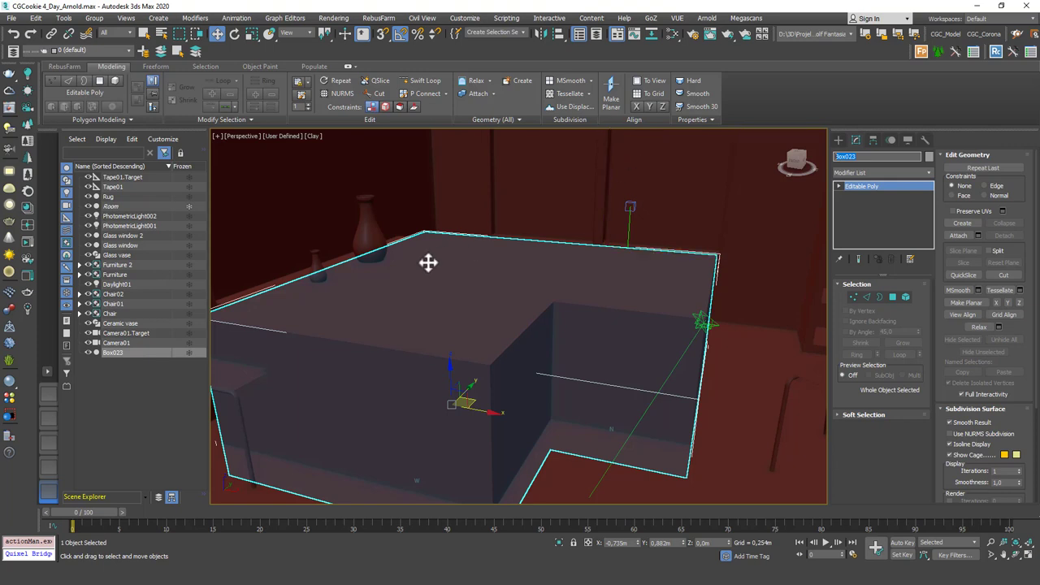
pyautogui.press('Delete')
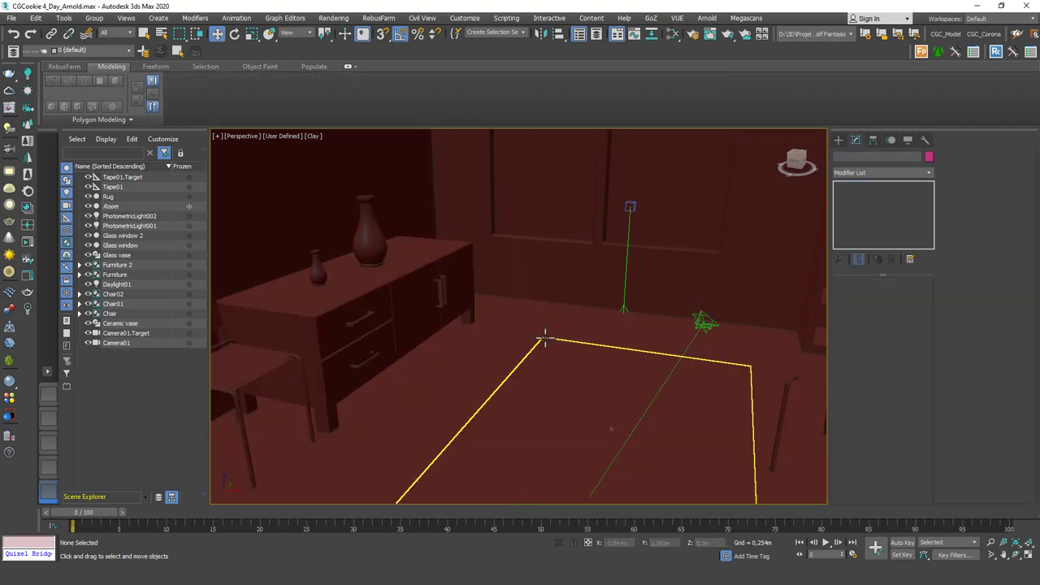
pyautogui.click(838, 141)
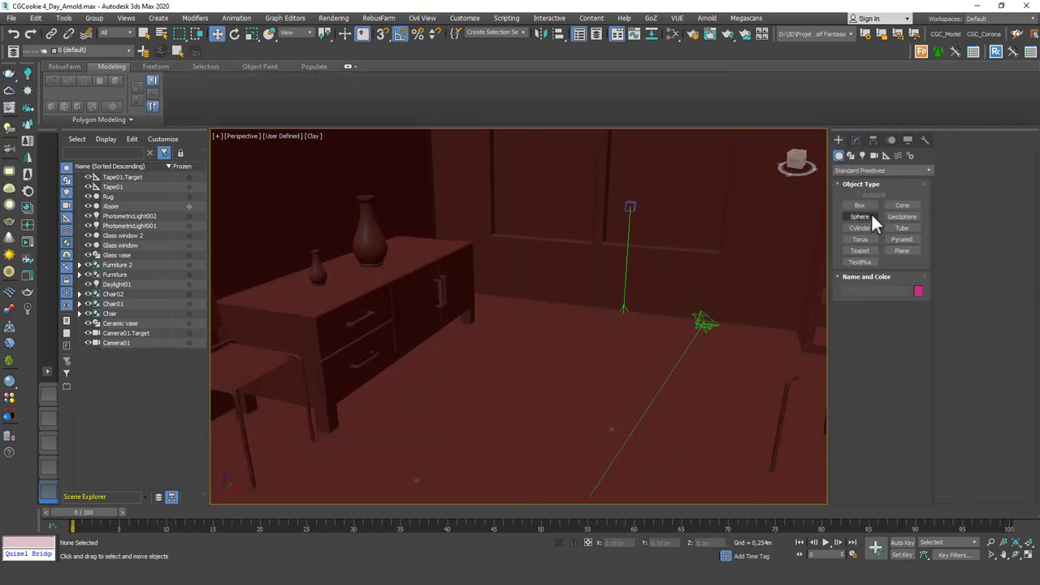
pyautogui.moveTo(598, 353); pyautogui.dragTo(631, 436)
pyautogui.click(636, 432)
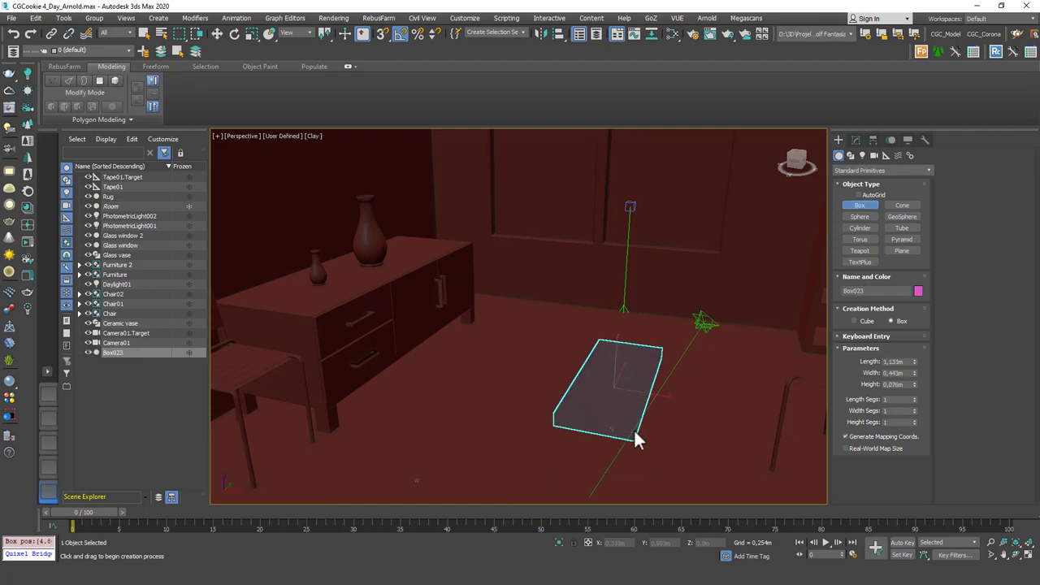
pyautogui.rightClick(636, 431)
# Set the new box's length to 1.2 m, width to 0.8 m and height to 0.04 m.
pyautogui.click(855, 141)
pyautogui.click(911, 297)
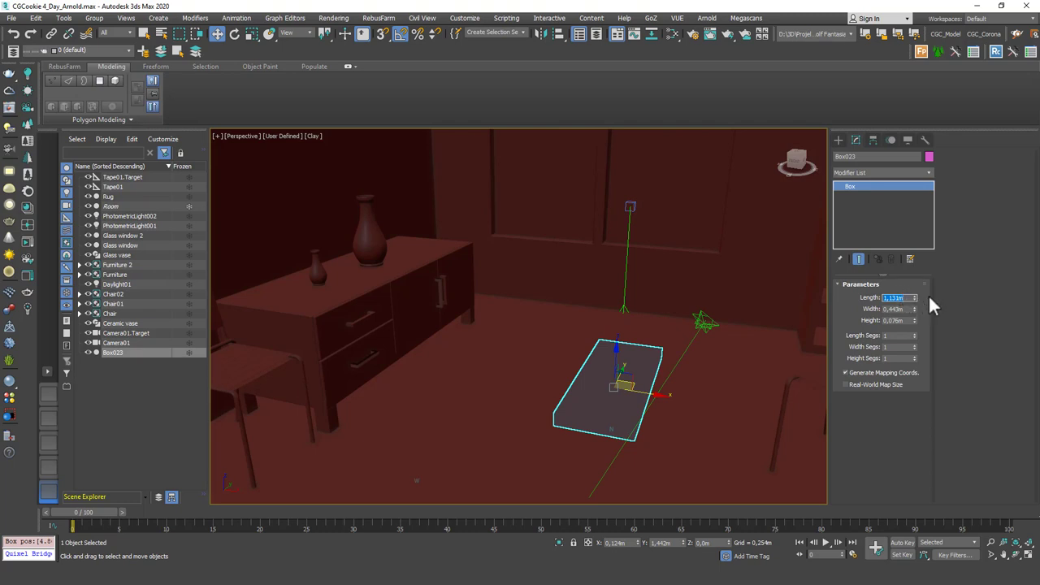
pyautogui.write('1,2')
pyautogui.press('Tab')
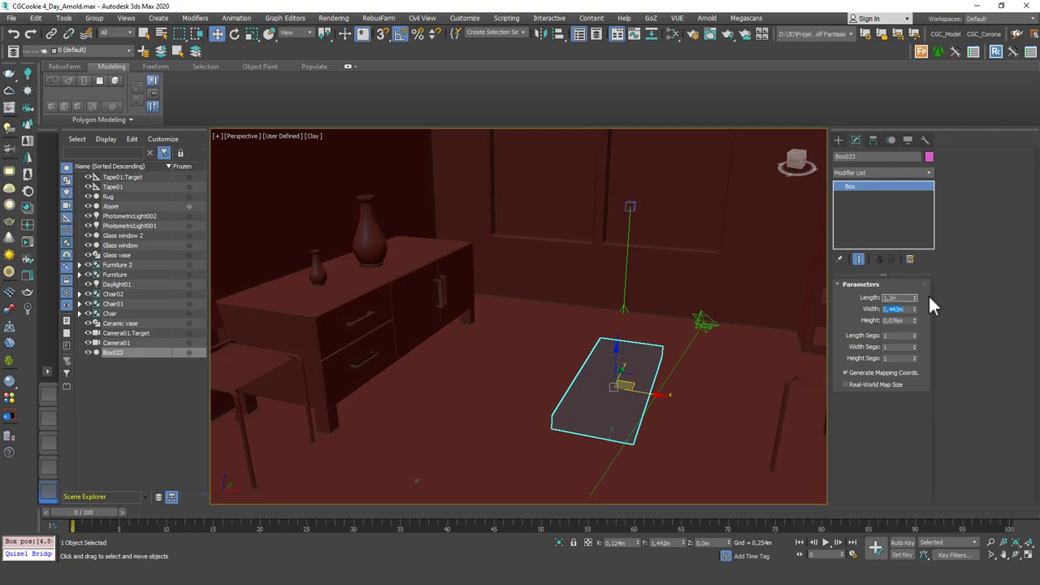
pyautogui.write('0,8')
pyautogui.press('Tab')
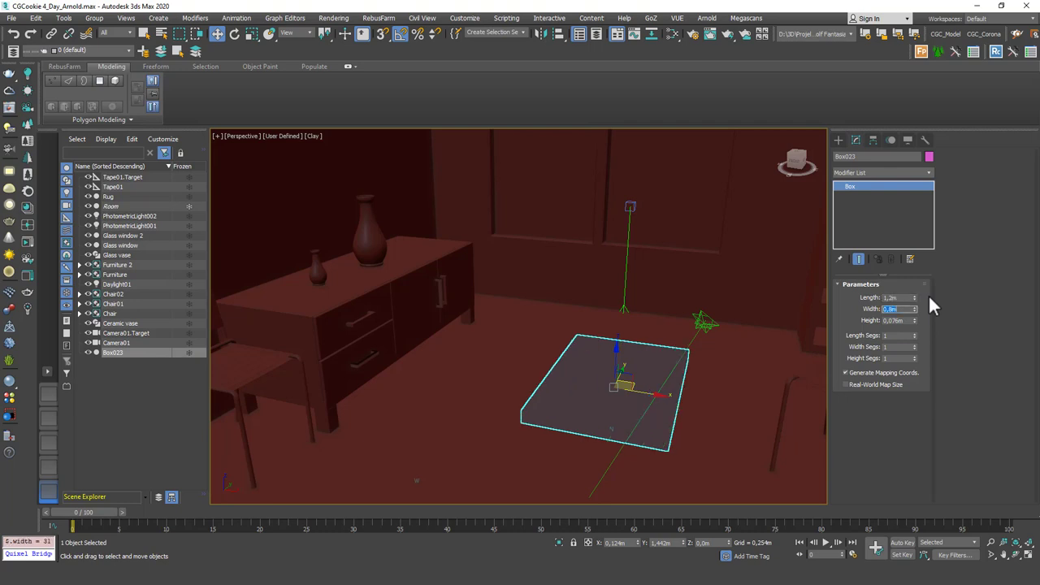
pyautogui.write('0,202')
pyautogui.press('Return')
pyautogui.write('0,')
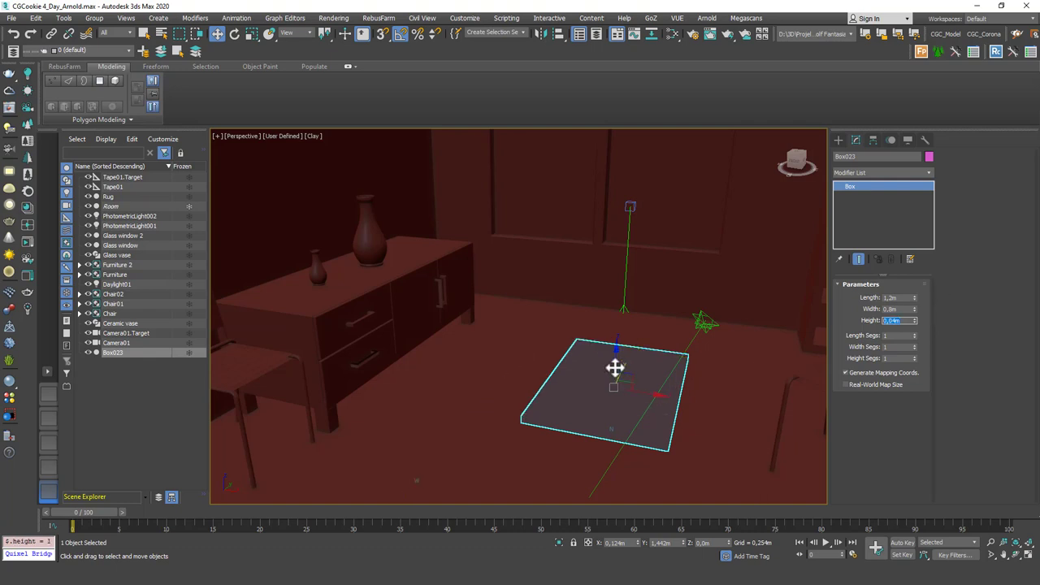
# Raise the flat box to about Z 0.743 m as a tabletop and isolate it.
pyautogui.moveTo(617, 346); pyautogui.dragTo(620, 274)
pyautogui.keyDown('alt'); pyautogui.moveTo(668, 303); pyautogui.dragTo(520, 273, button='middle'); pyautogui.keyUp('alt')
pyautogui.scroll(3, 653, 307)
pyautogui.hotkey('alt', 'q')
# Create a small square leg box at one corner of the tabletop in the Top view and clone it along X to the neighbouring corner.
pyautogui.press('t')
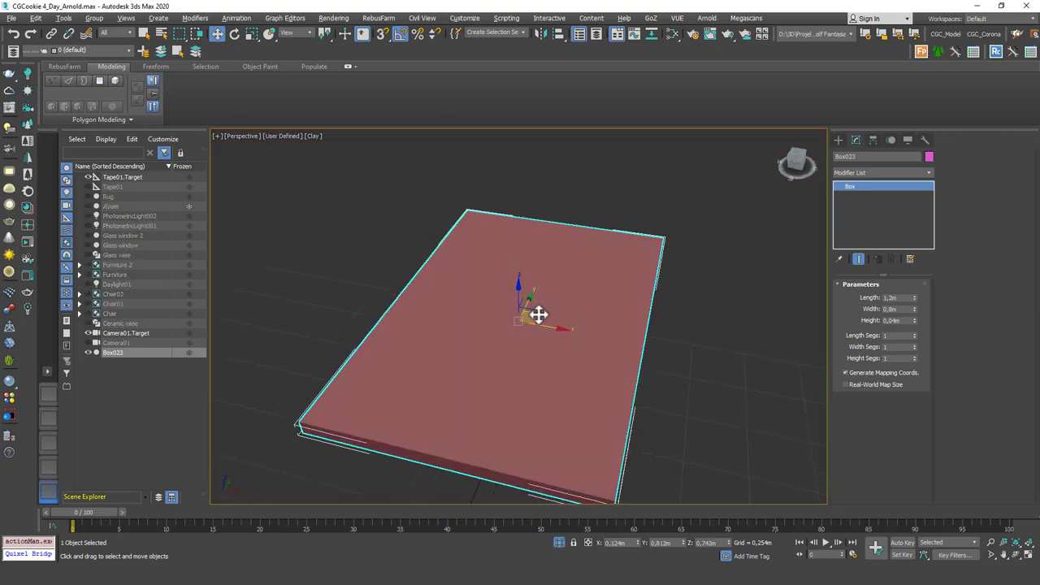
pyautogui.click(841, 138)
pyautogui.click(860, 204)
pyautogui.moveTo(428, 173); pyautogui.dragTo(638, 180)
pyautogui.click(431, 179)
pyautogui.press('w')
pyautogui.click(521, 333)
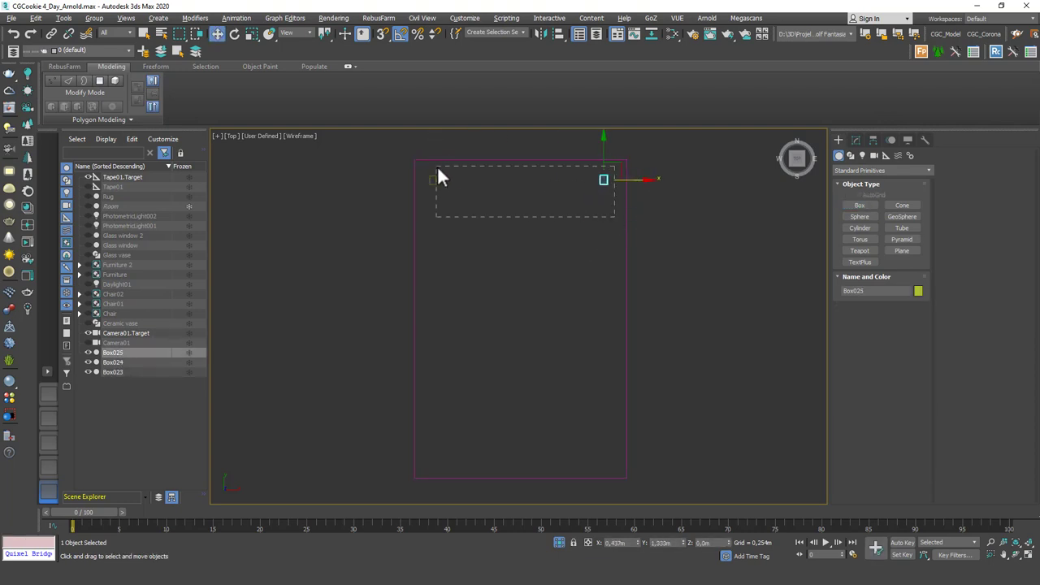
# Clone both leg boxes along the tabletop's length to the two opposite corners.
pyautogui.moveTo(437, 167); pyautogui.dragTo(436, 166)
pyautogui.moveTo(518, 144); pyautogui.dragTo(518, 419)
pyautogui.click(524, 333)
# Scale all four leg boxes up along Z into tall table legs, move them vertically to meet the tabletop, and clear the selection.
pyautogui.moveTo(467, 365)
pyautogui.keyDown('alt'); pyautogui.mouseDown(button='middle')
pyautogui.moveTo(532, 299)
pyautogui.moveTo(540, 323)
pyautogui.mouseUp(button='middle'); pyautogui.keyUp('alt')
pyautogui.click(648, 313)
pyautogui.moveTo(648, 314); pyautogui.dragTo(350, 419)
pyautogui.press('r')
pyautogui.moveTo(483, 329); pyautogui.dragTo(482, 163)
pyautogui.press('w')
pyautogui.moveTo(483, 344); pyautogui.dragTo(485, 272)
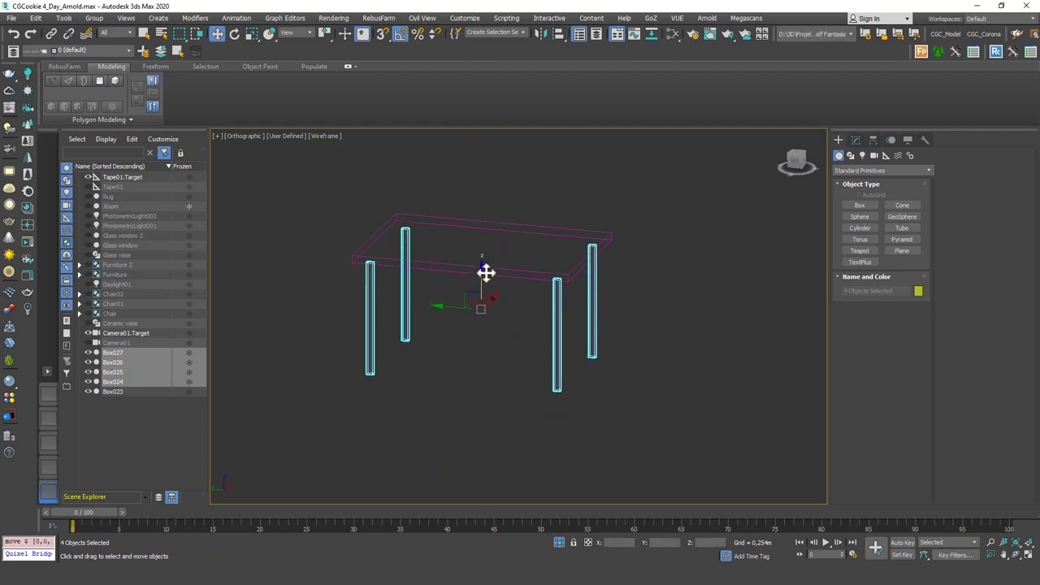
pyautogui.click(667, 244)
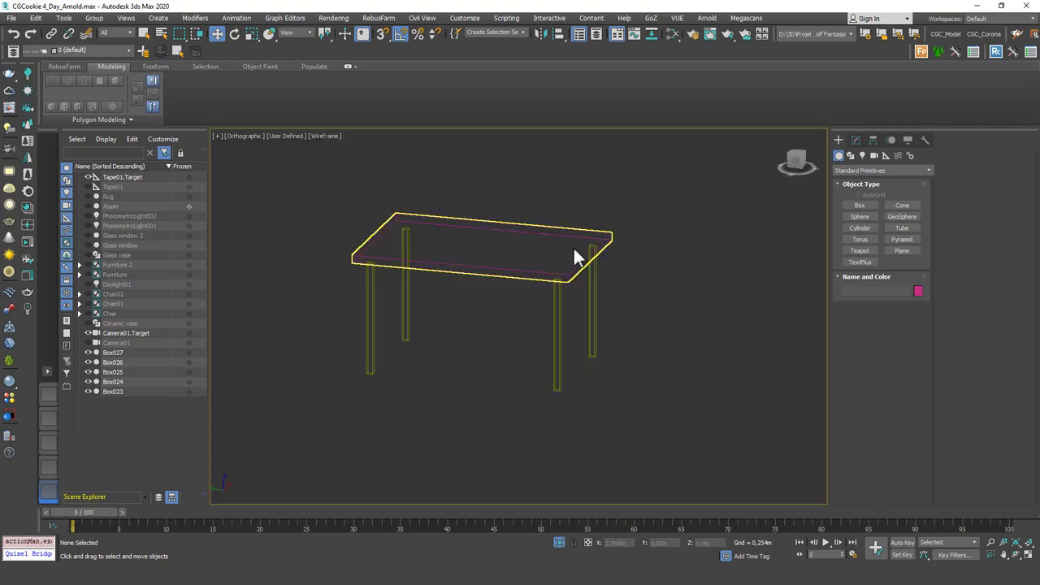
# Inspect the table in shaded and wireframe display, end the isolation, and show the whole room through Camera01.
pyautogui.press('F3')
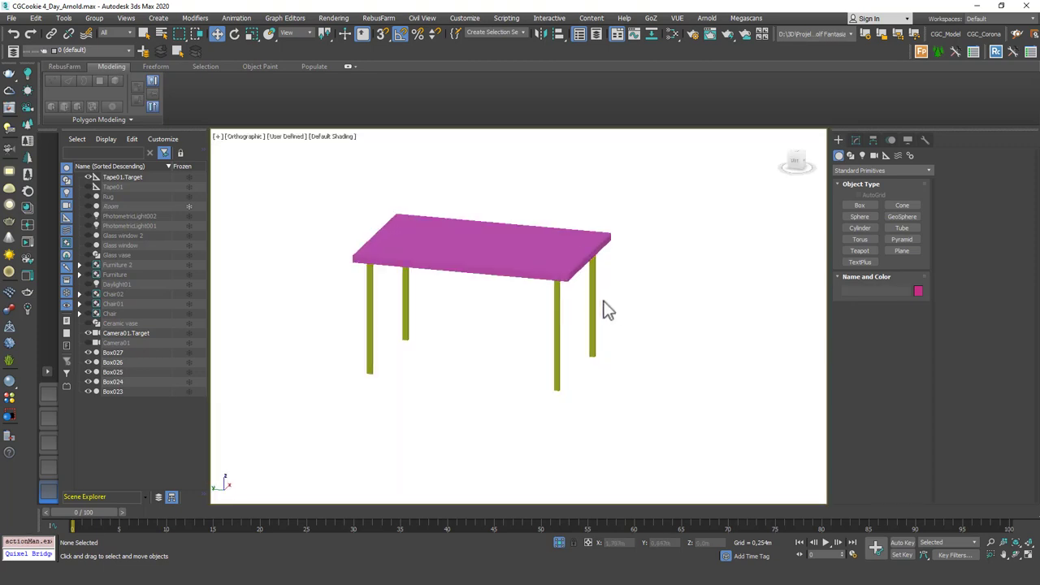
pyautogui.press('F3')
pyautogui.keyDown('alt'); pyautogui.moveTo(558, 285); pyautogui.dragTo(542, 294, button='middle'); pyautogui.keyUp('alt')
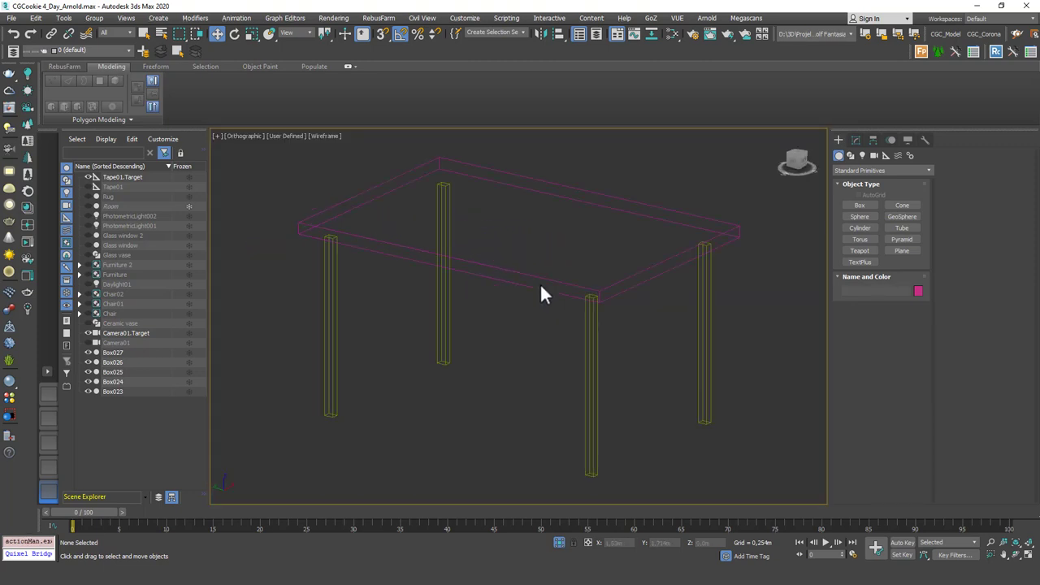
pyautogui.press('p')
pyautogui.rightClick(586, 274)
pyautogui.click(606, 197)
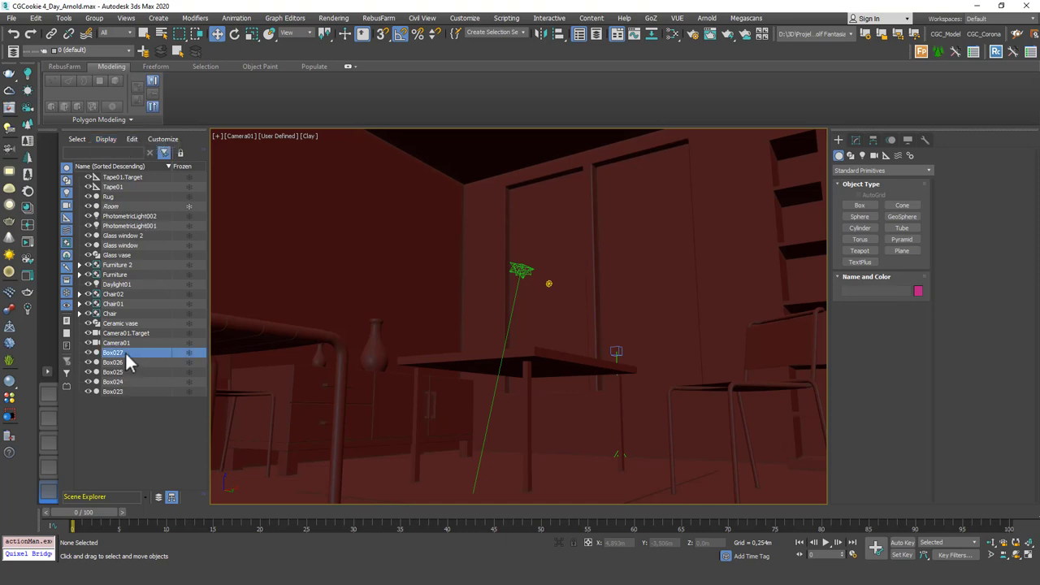
# Select Box025, Box024 and Box023 one at a time in the Scene Explorer to identify the table's parts.
pyautogui.click(127, 372)
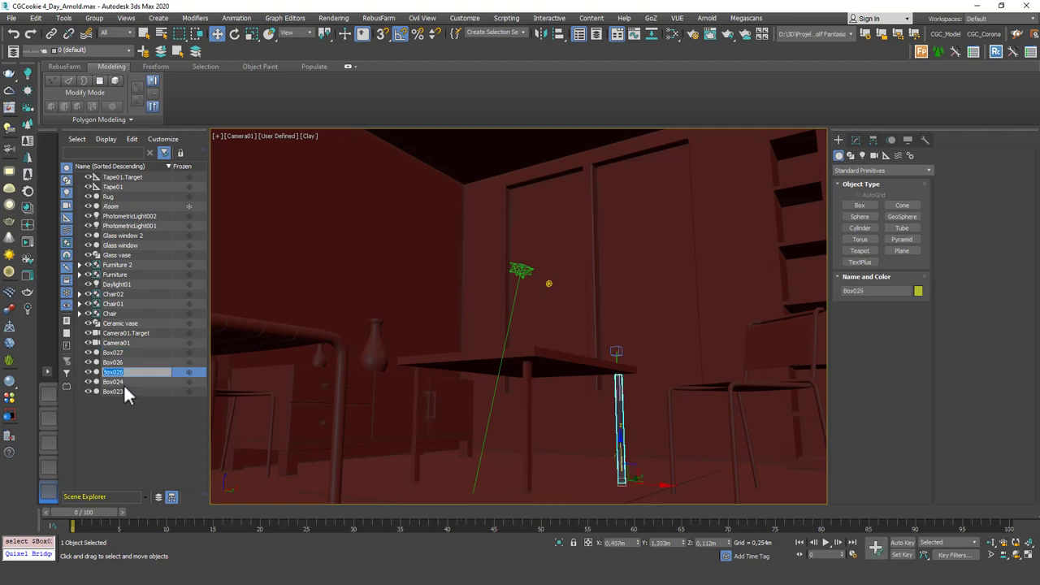
pyautogui.click(123, 383)
pyautogui.click(122, 391)
pyautogui.click(130, 382)
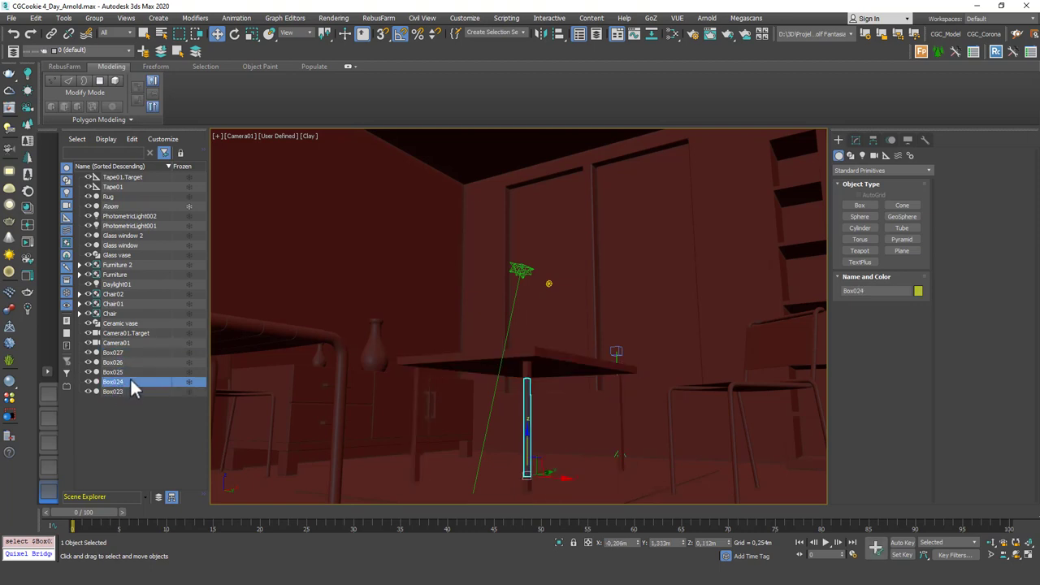
# Select the range from Box027 to Box023 in the Scene Explorer and group the objects under the name Table.
pyautogui.click(135, 353)
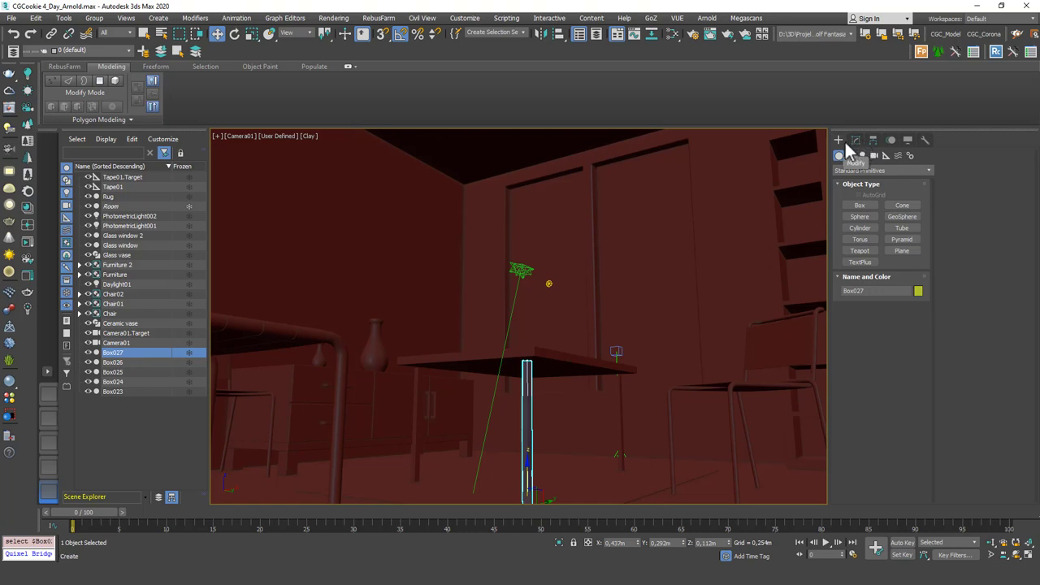
pyautogui.keyDown('shift'); pyautogui.click(125, 391); pyautogui.keyUp('shift')
pyautogui.rightClick(511, 279)
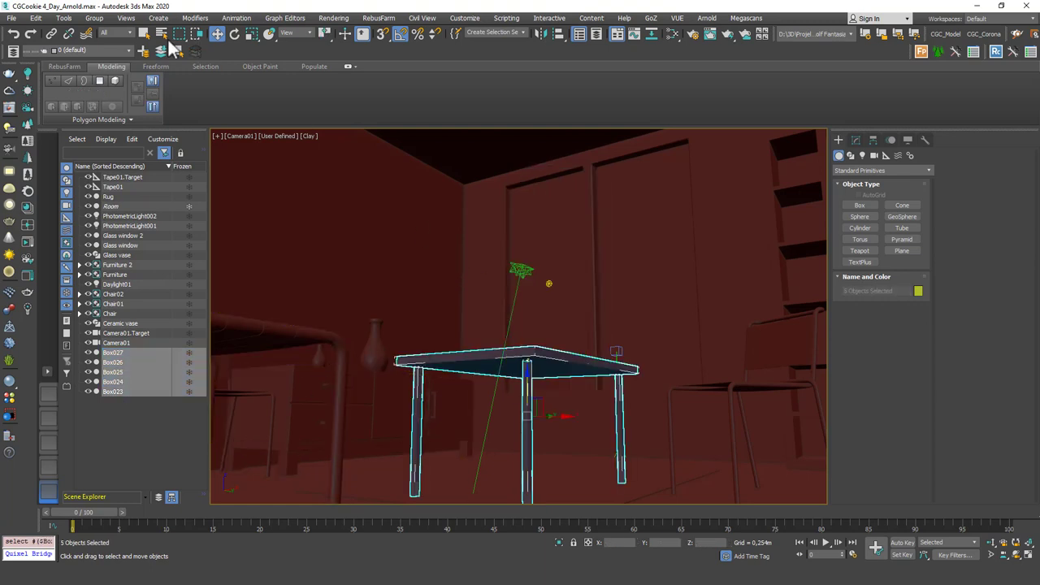
pyautogui.click(94, 18)
pyautogui.click(99, 33)
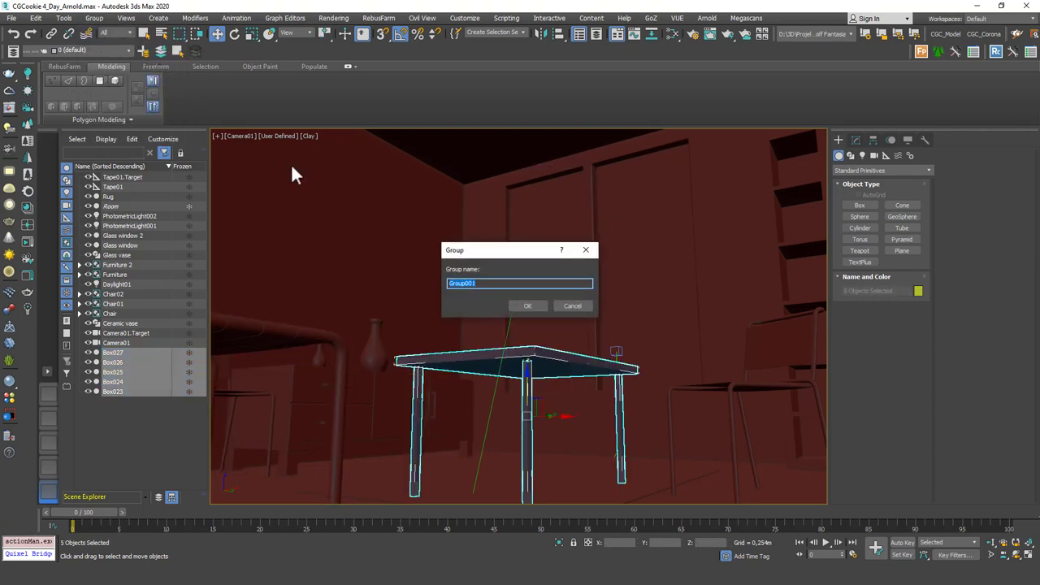
pyautogui.moveTo(476, 250); pyautogui.dragTo(483, 220)
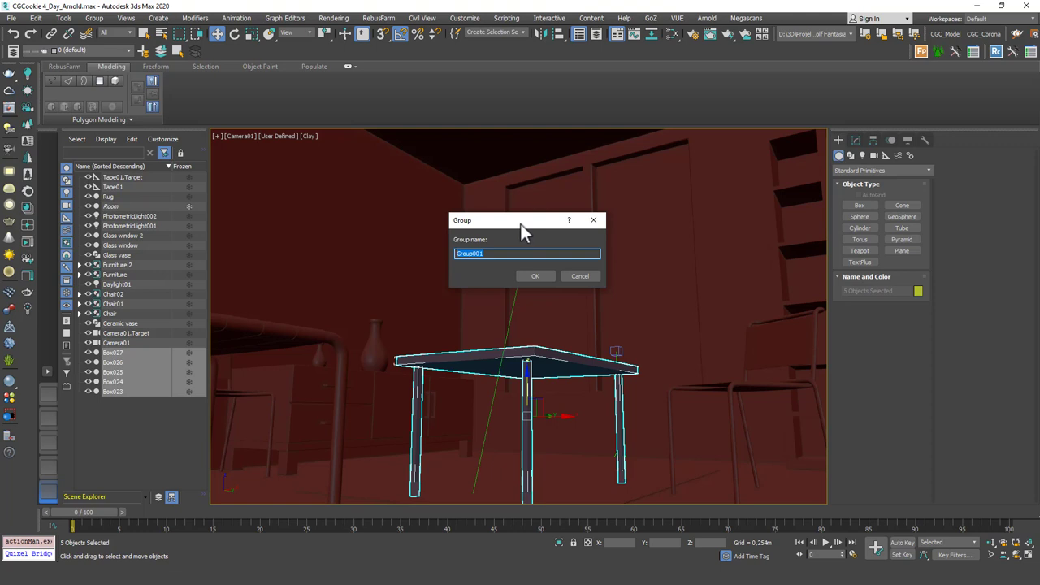
pyautogui.write('Table')
pyautogui.press('Return')
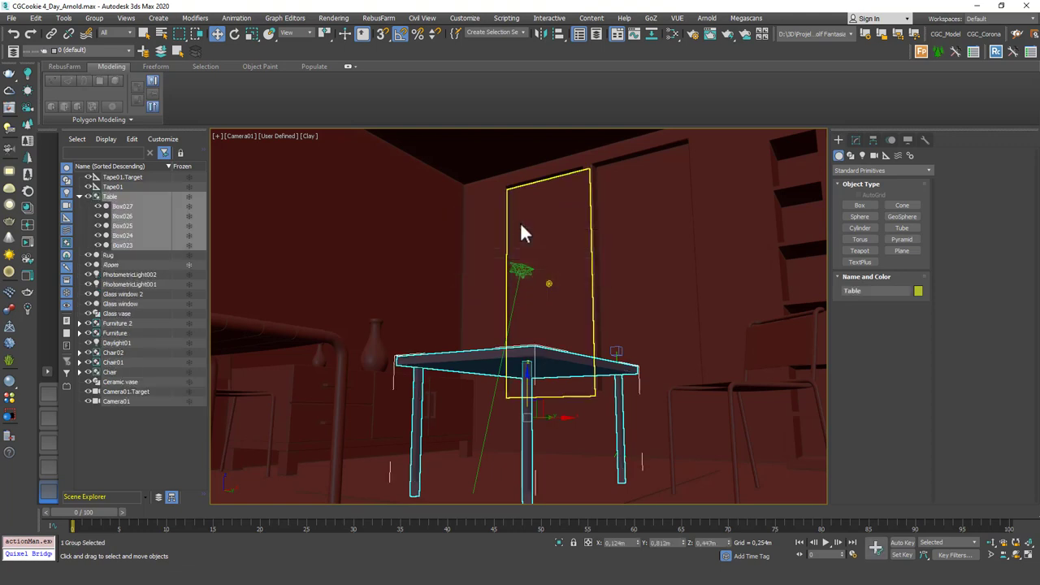
# Collapse the Table group in the Scene Explorer, try expanding and selecting it, and clear the selection.
pyautogui.click(78, 197)
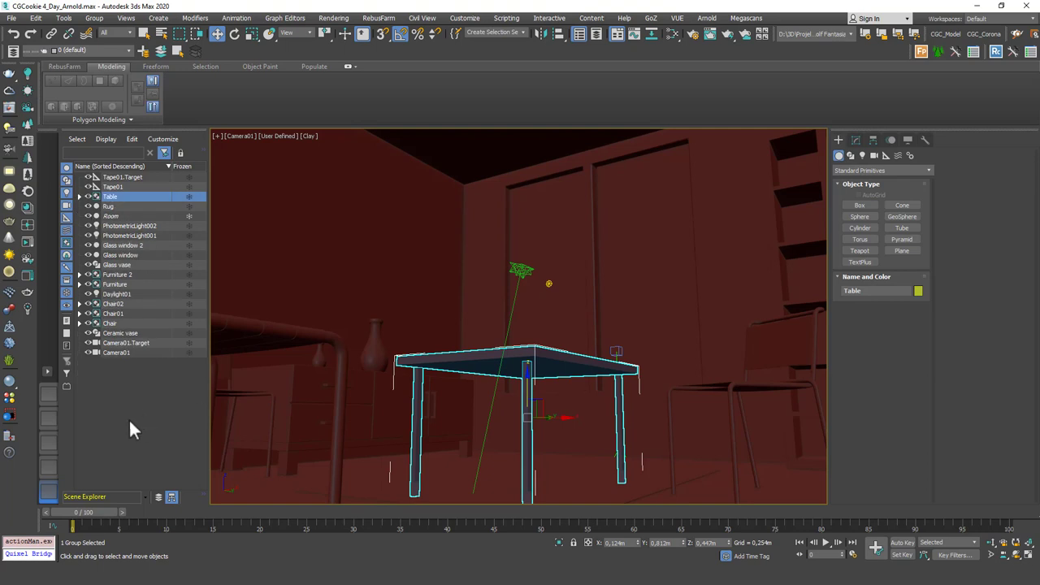
pyautogui.click(128, 418)
pyautogui.click(80, 196)
pyautogui.click(78, 196)
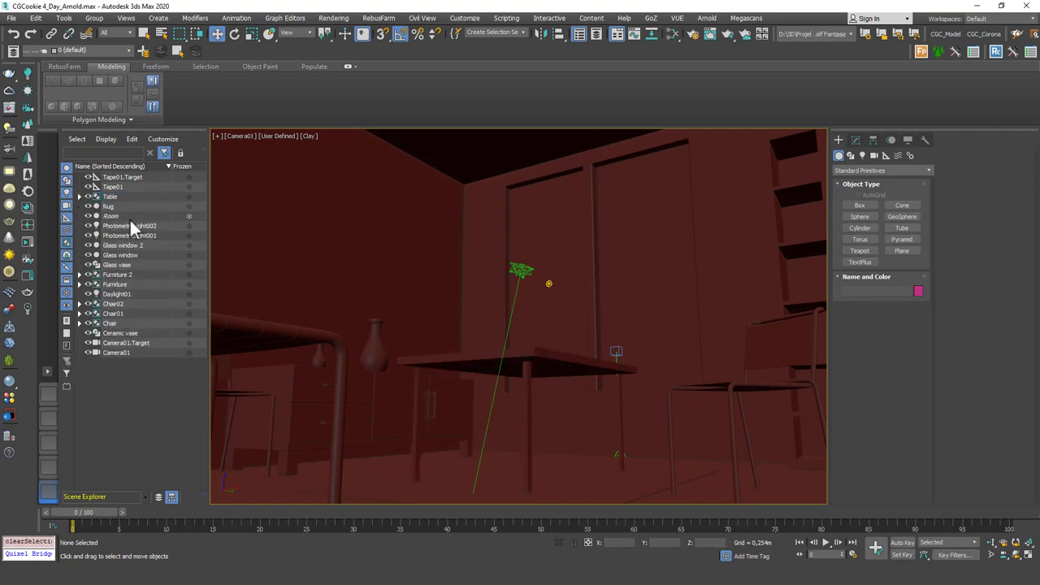
pyautogui.click(117, 196)
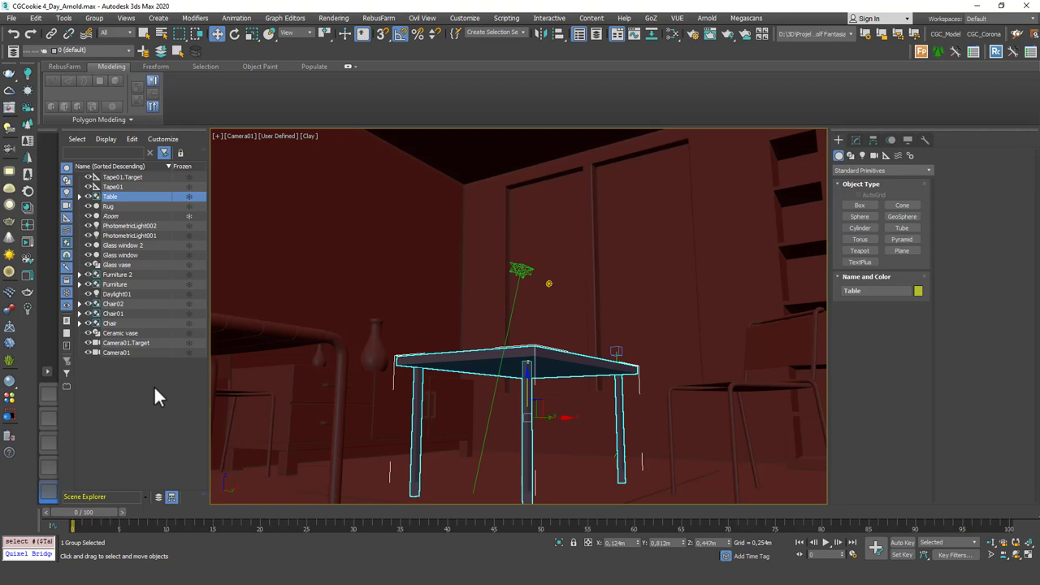
pyautogui.click(138, 436)
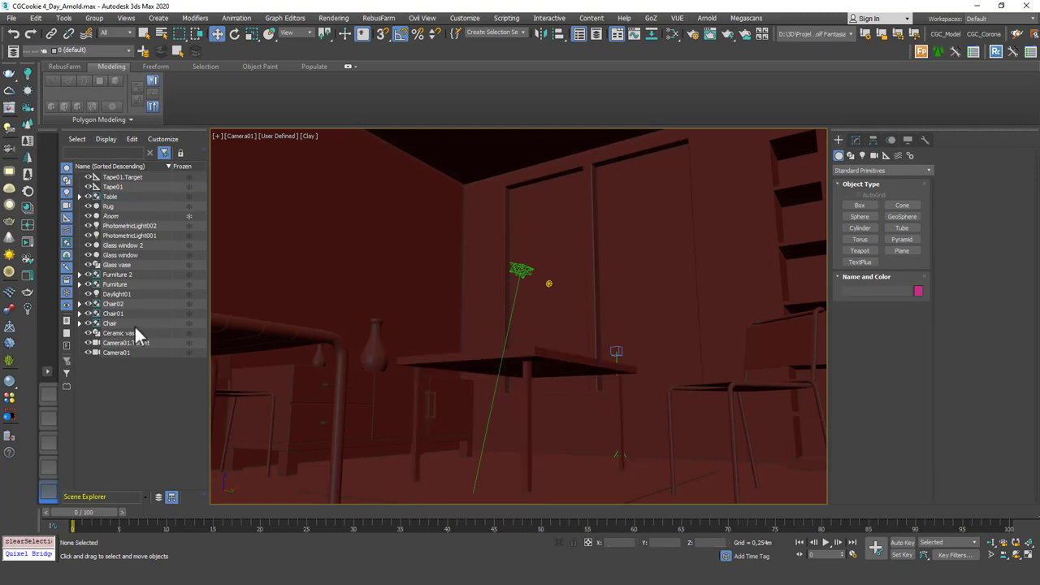
# Toggle the visibility of Table and Rug off and on in the Scene Explorer, and hide Room.
pyautogui.click(88, 197)
pyautogui.click(88, 197)
pyautogui.click(87, 207)
pyautogui.click(87, 206)
pyautogui.click(87, 216)
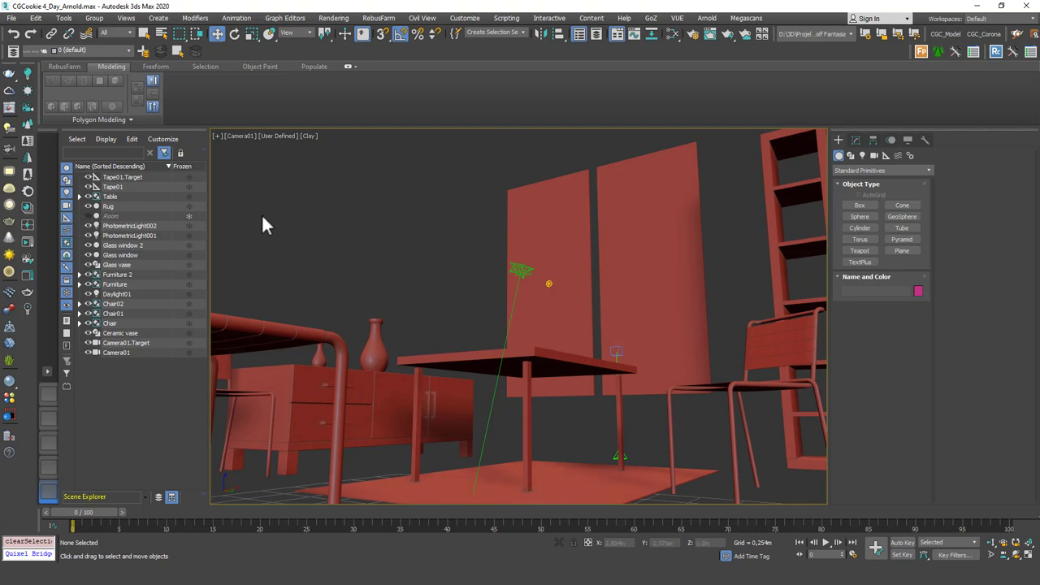
# Toggle the visibility of PhotometricLight001 off and back on, and select the Table group in the Scene Explorer.
pyautogui.click(88, 236)
pyautogui.click(88, 236)
pyautogui.click(110, 196)
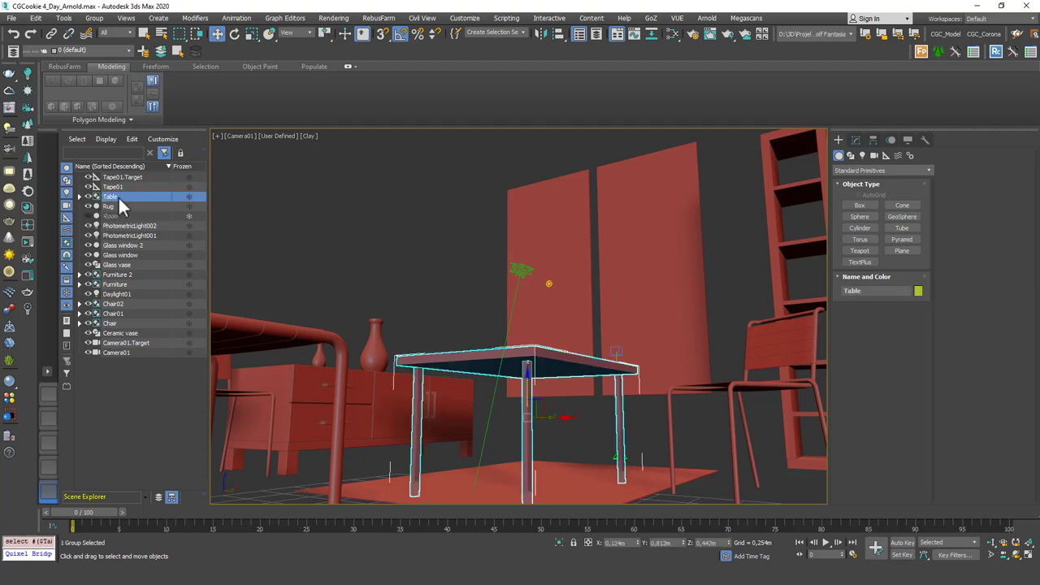
# Toggle the visibility of the selected Table group off and on twice in the Scene Explorer.
pyautogui.rightClick(125, 196)
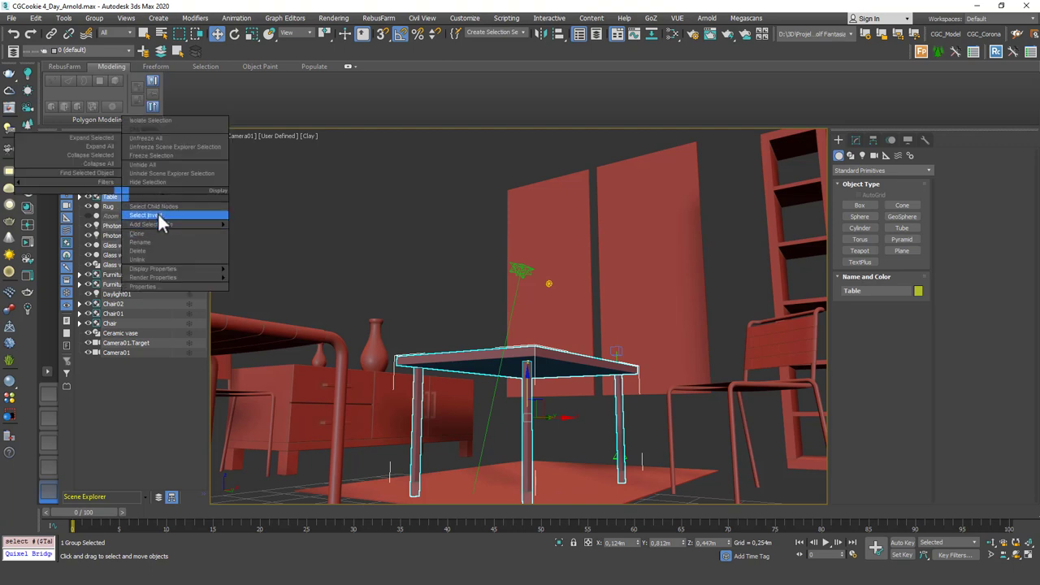
pyautogui.click(159, 208)
pyautogui.click(88, 196)
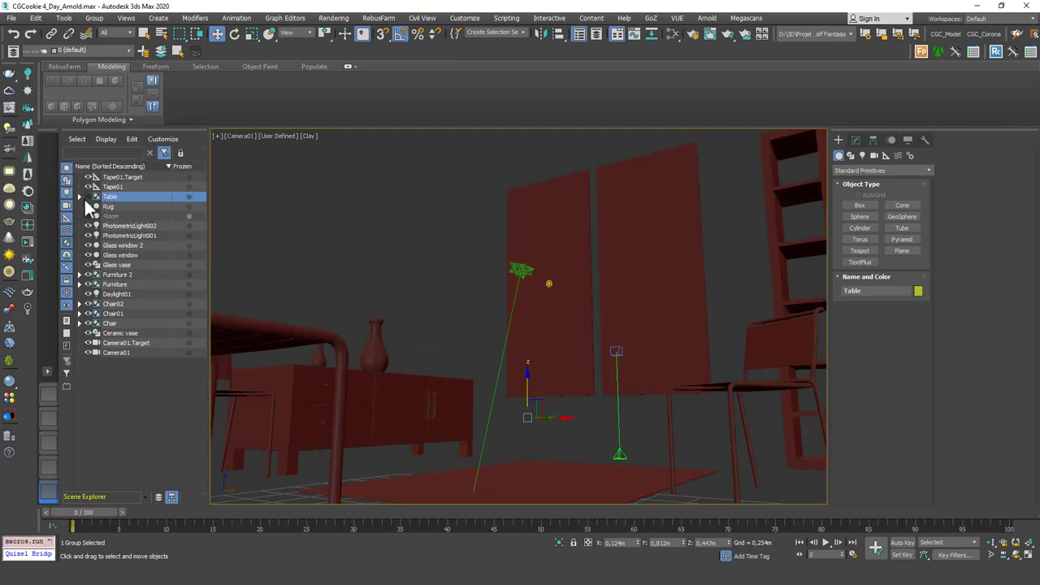
pyautogui.click(88, 195)
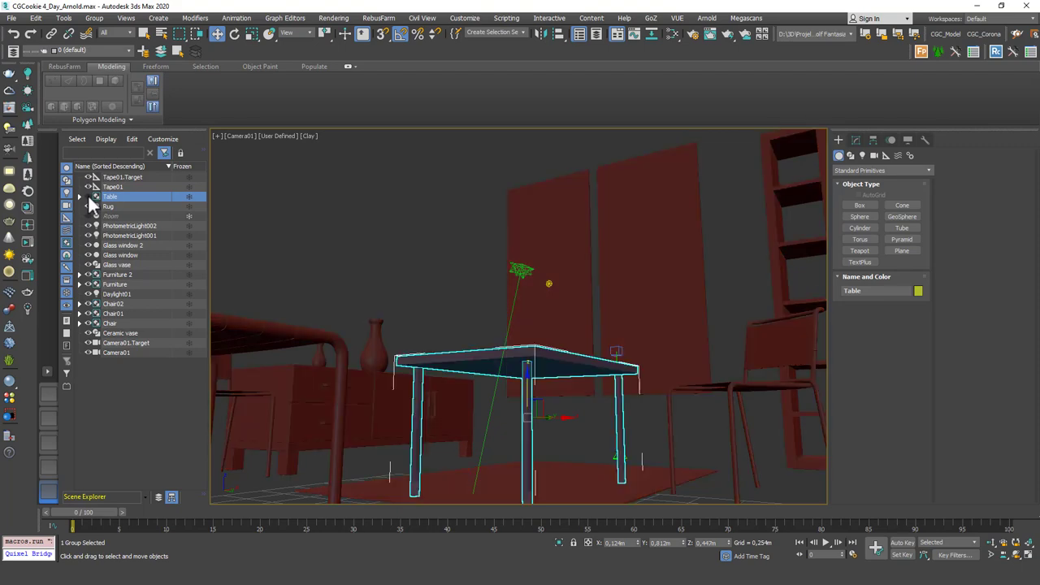
pyautogui.click(87, 195)
pyautogui.click(88, 195)
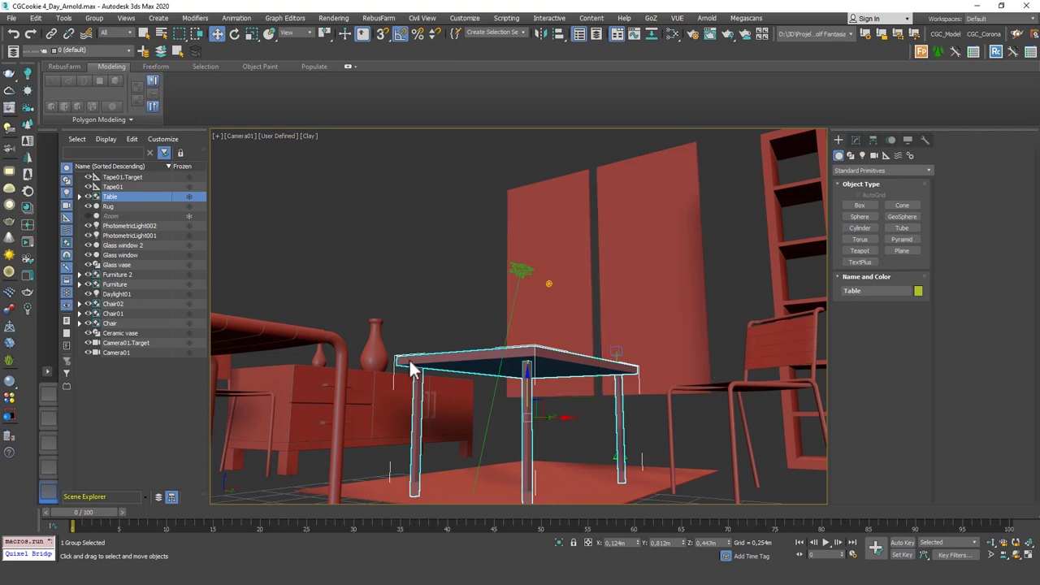
# Turn off Shadows in the Camera01 viewport's lighting and shadows settings.
pyautogui.click(279, 136)
pyautogui.moveTo(478, 239)
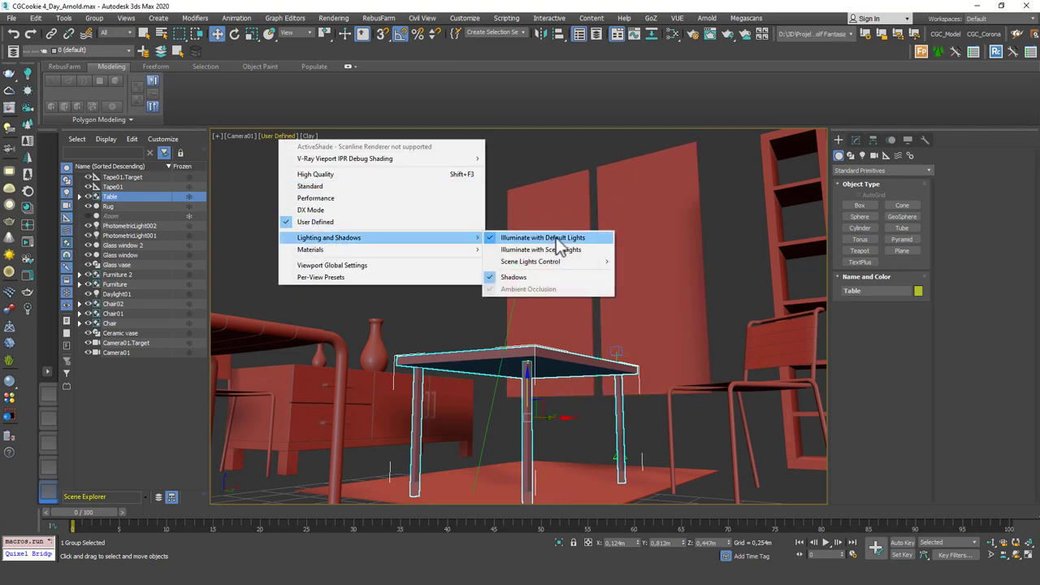
pyautogui.click(528, 278)
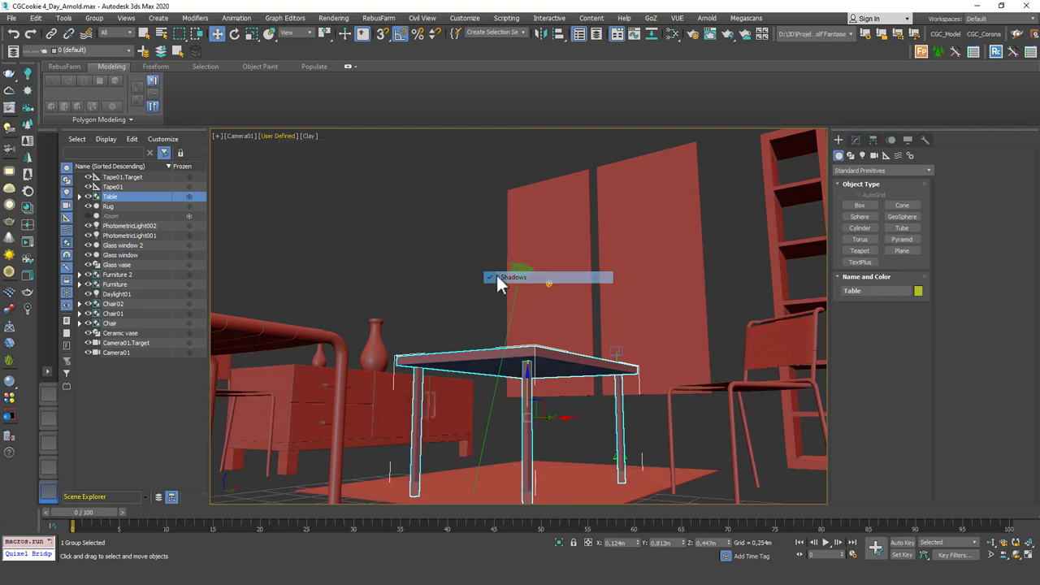
# Toggle the Table group's visibility off and on in the Scene Explorer, and unhide Room.
pyautogui.click(88, 197)
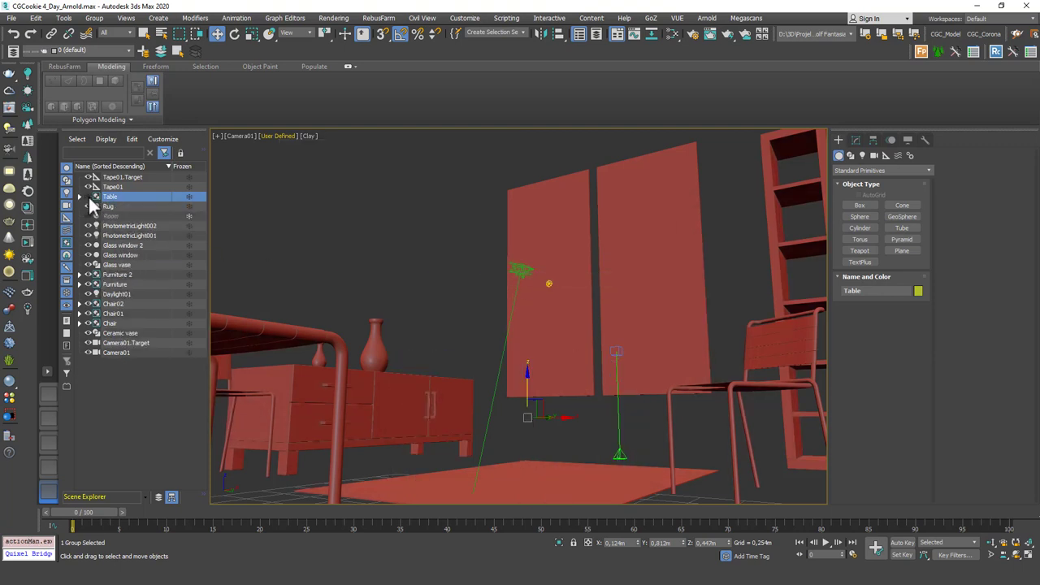
pyautogui.click(88, 197)
pyautogui.click(89, 217)
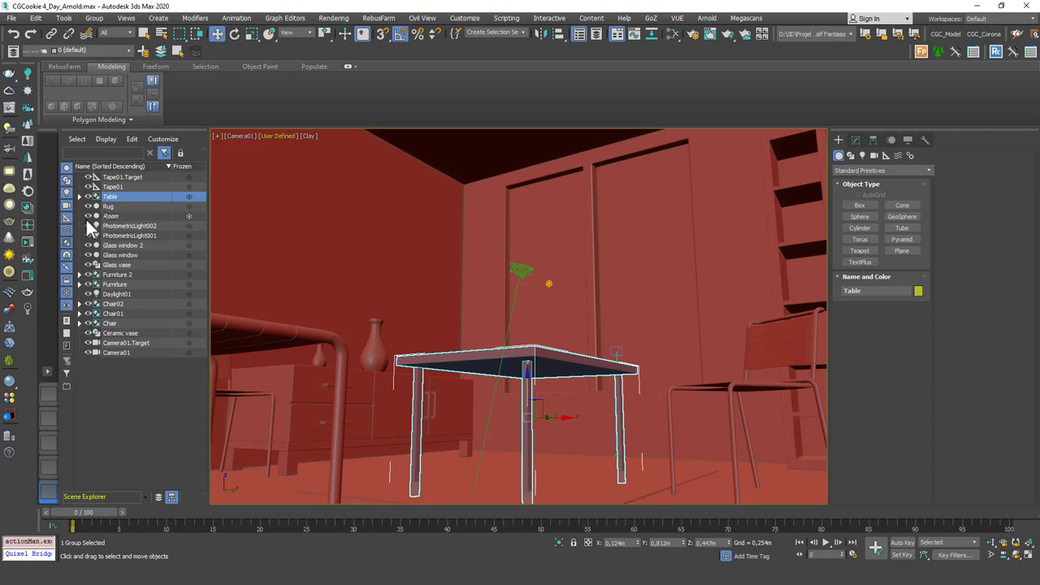
# Review the viewport's lighting and shadows options, and briefly select the Glass window object before clearing the selection.
pyautogui.click(271, 137)
pyautogui.moveTo(325, 239)
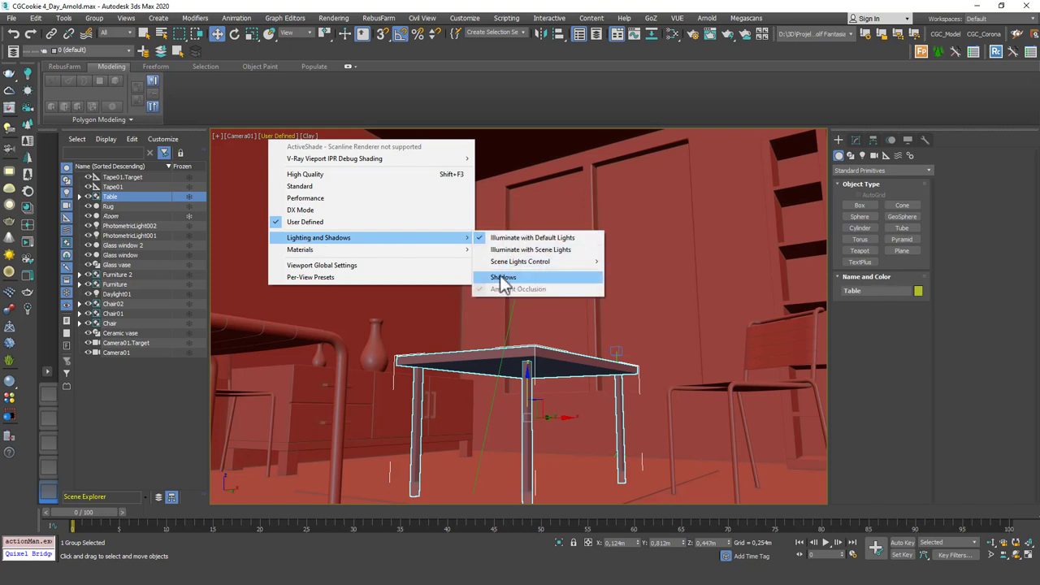
pyautogui.click(559, 188)
pyautogui.click(559, 188)
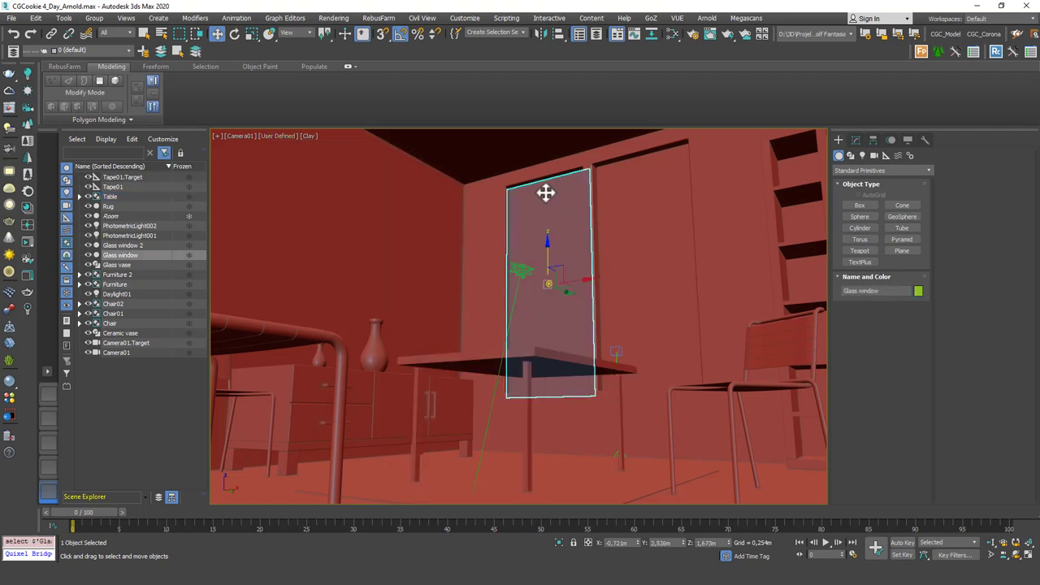
pyautogui.click(447, 223)
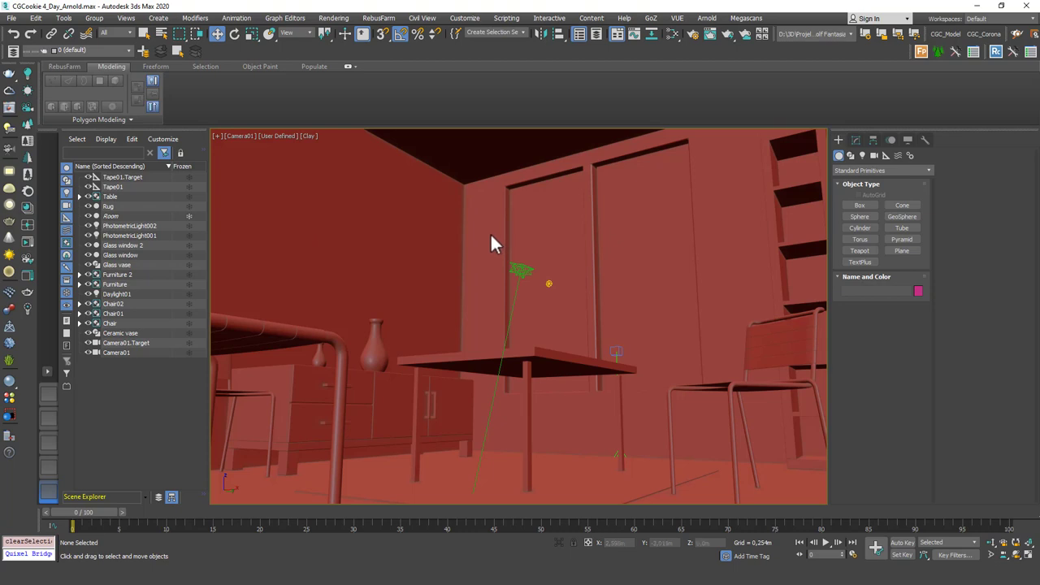
# Select the Table group in the Scene Explorer and toggle its visibility off and on.
pyautogui.click(115, 196)
pyautogui.rightClick(119, 195)
pyautogui.click(134, 202)
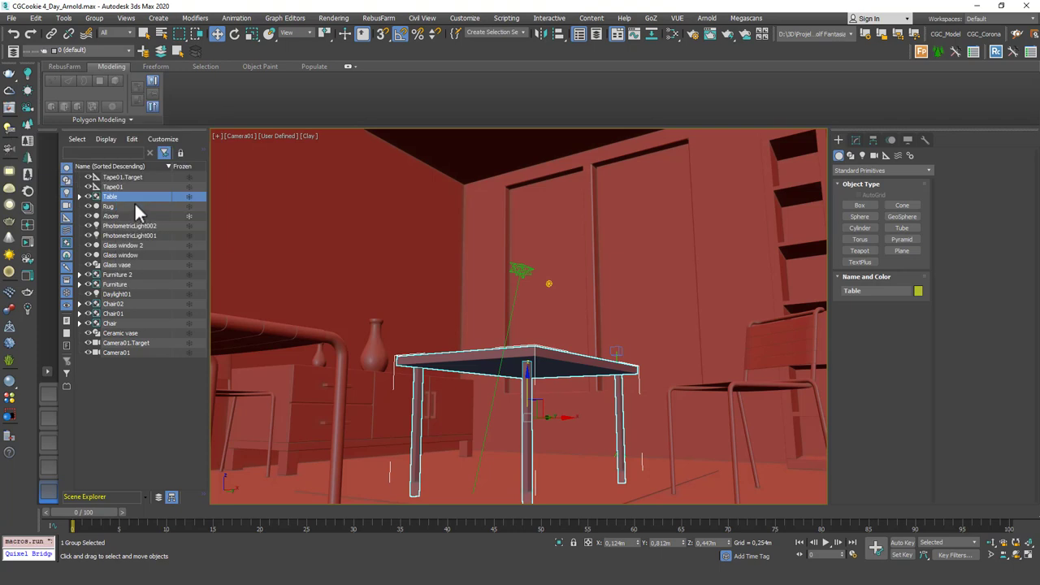
pyautogui.click(89, 195)
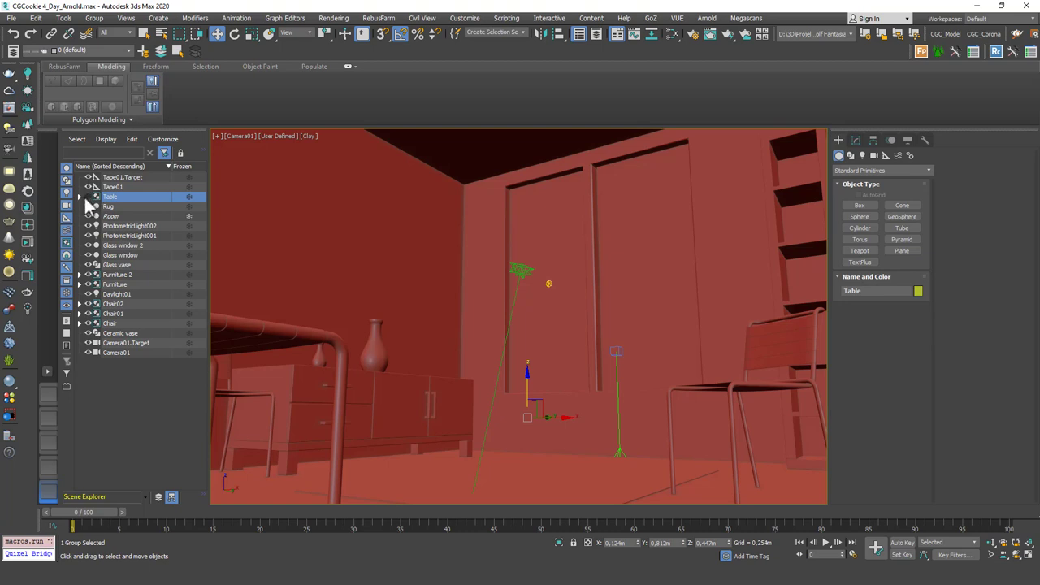
pyautogui.click(89, 196)
pyautogui.click(103, 198)
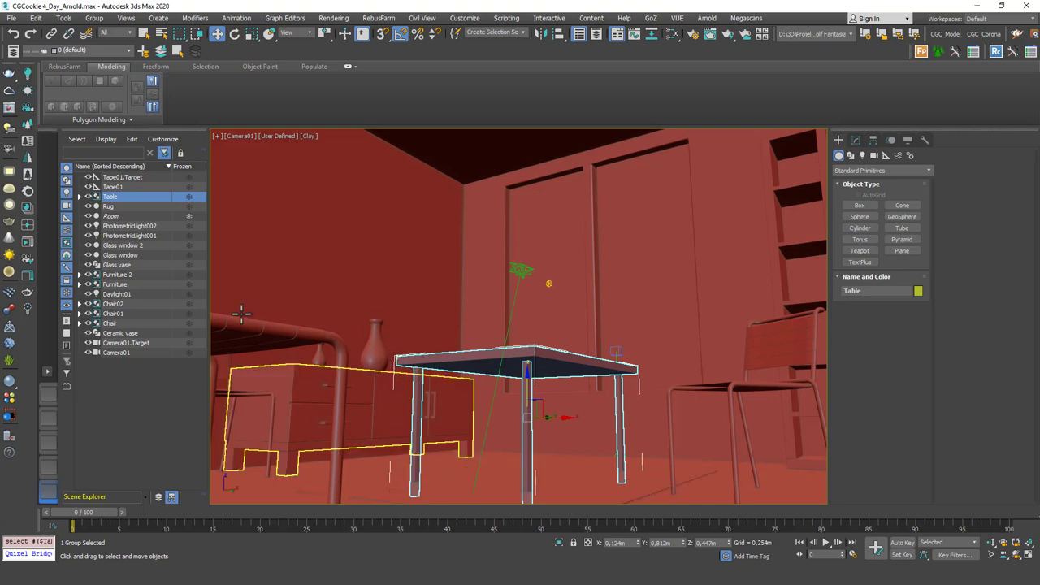
# Expand the Table group to view its member boxes, collapse it, and clear the selection.
pyautogui.click(80, 196)
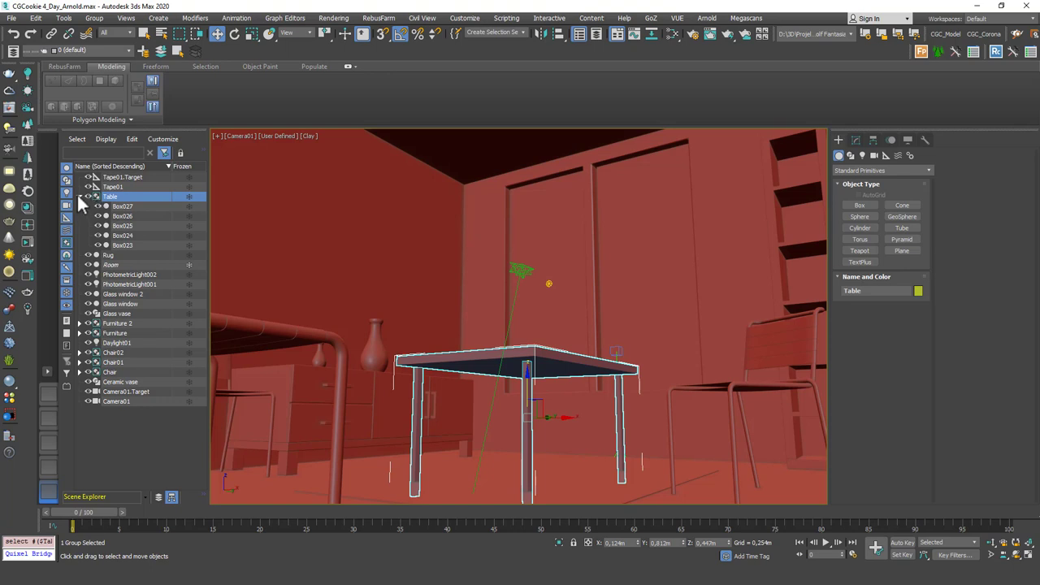
pyautogui.click(78, 196)
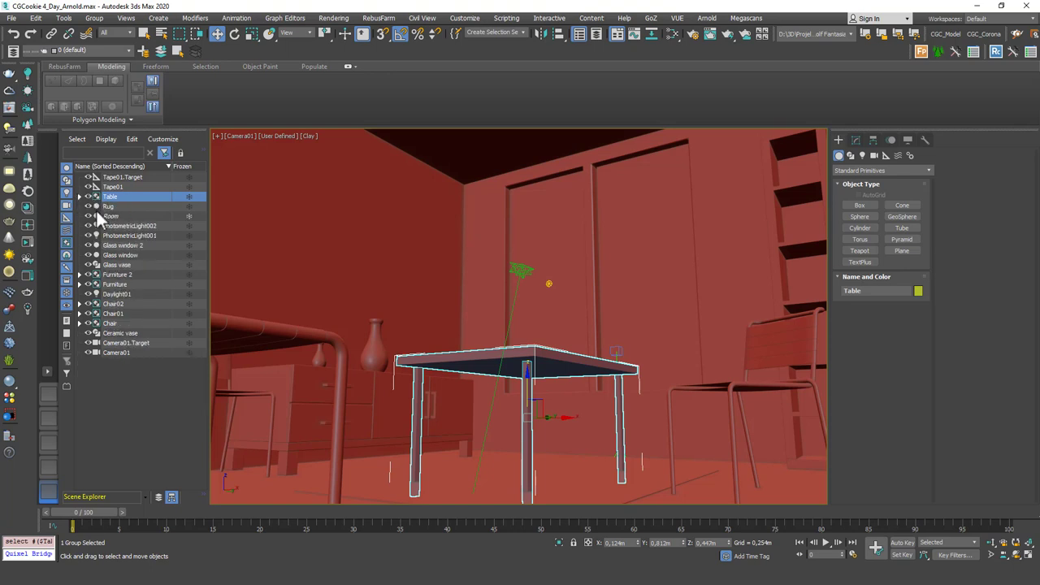
pyautogui.click(128, 387)
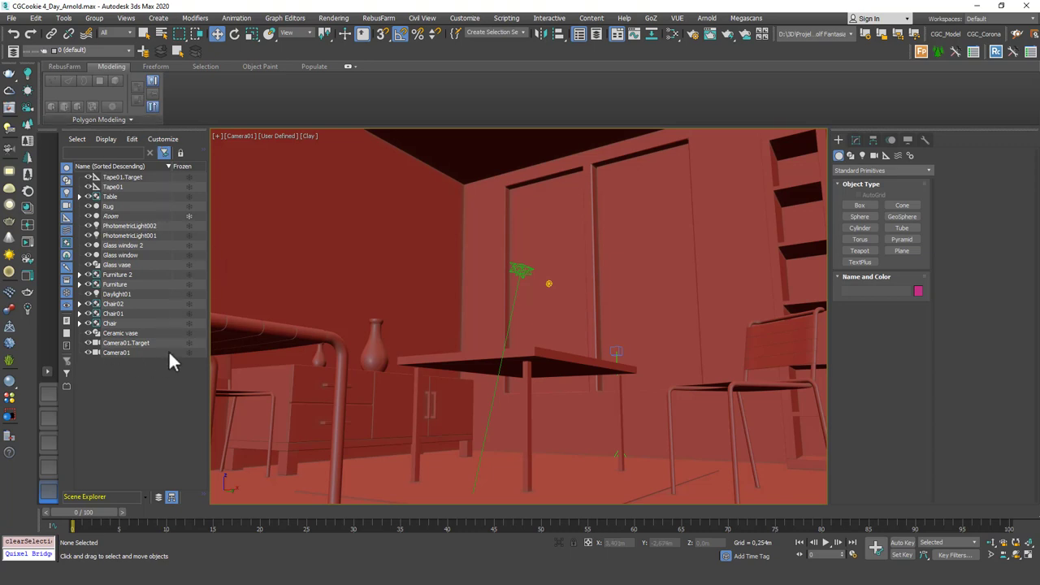
# Move the FP and Rc plugin toolbars next to the layer toolbar.
pyautogui.click(118, 49)
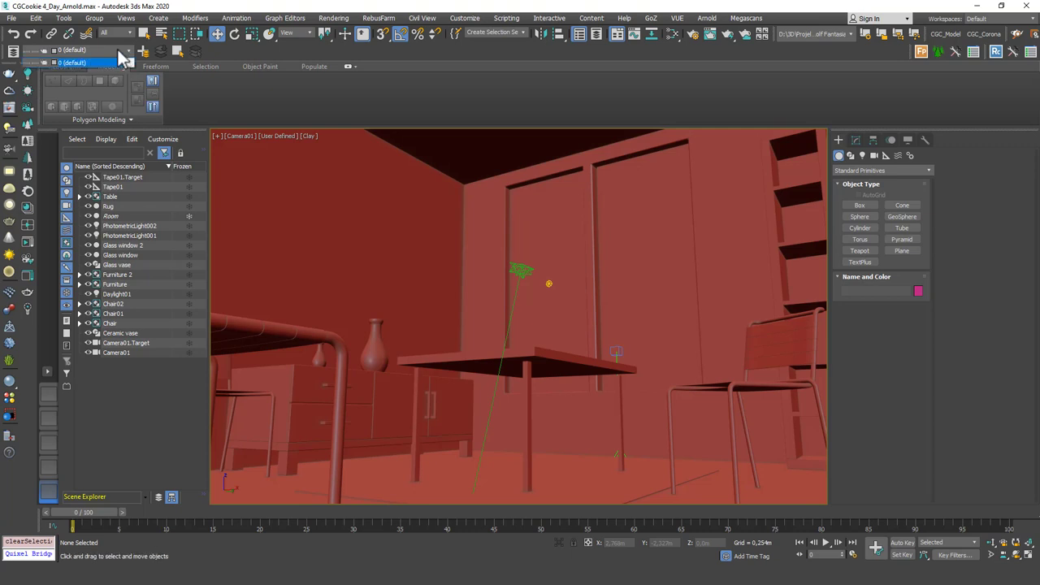
pyautogui.click(118, 49)
pyautogui.moveTo(912, 52); pyautogui.dragTo(208, 61)
pyautogui.moveTo(990, 51); pyautogui.dragTo(288, 57)
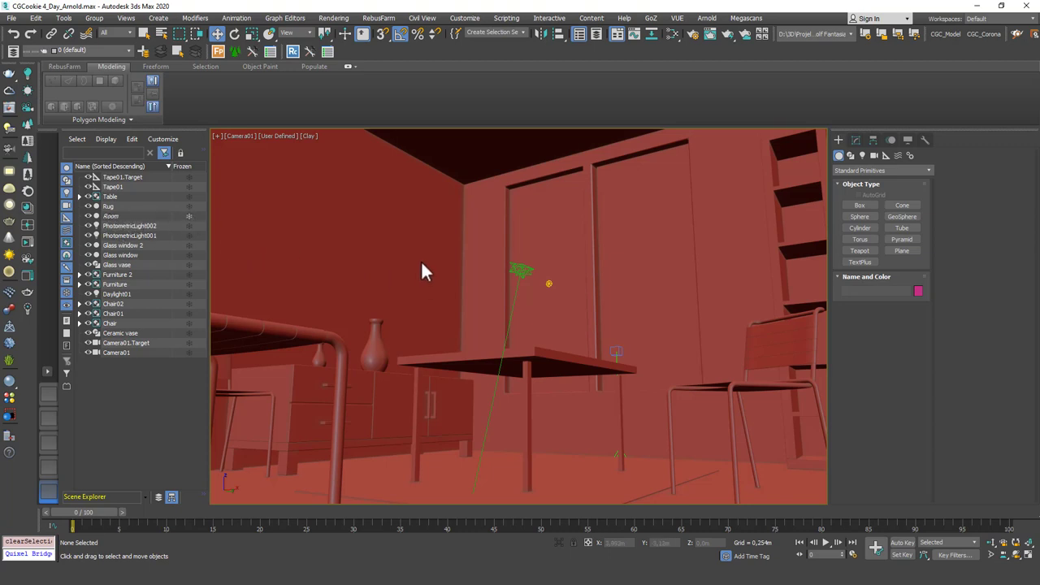
# Unfreeze Room in the Scene Explorer, move it up about 0.86 m, and undo the move.
pyautogui.moveTo(480, 164); pyautogui.dragTo(425, 252)
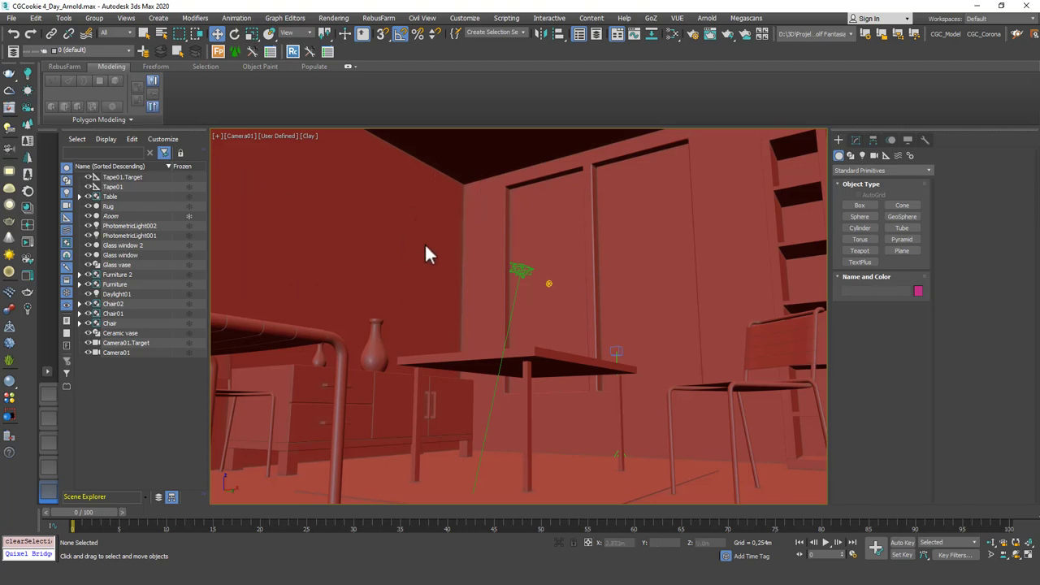
pyautogui.click(189, 216)
pyautogui.click(304, 225)
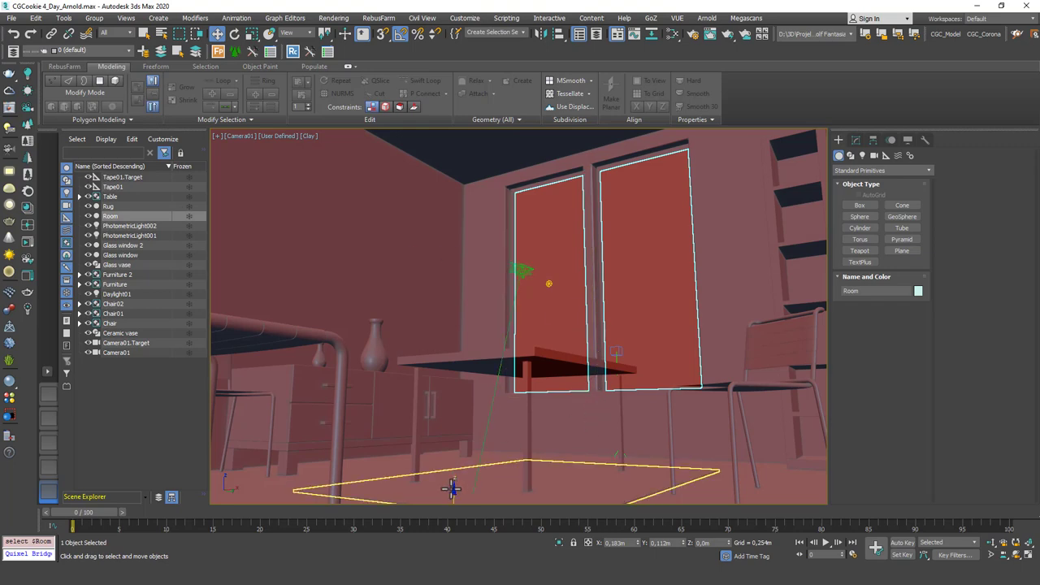
pyautogui.moveTo(454, 490); pyautogui.dragTo(443, 290)
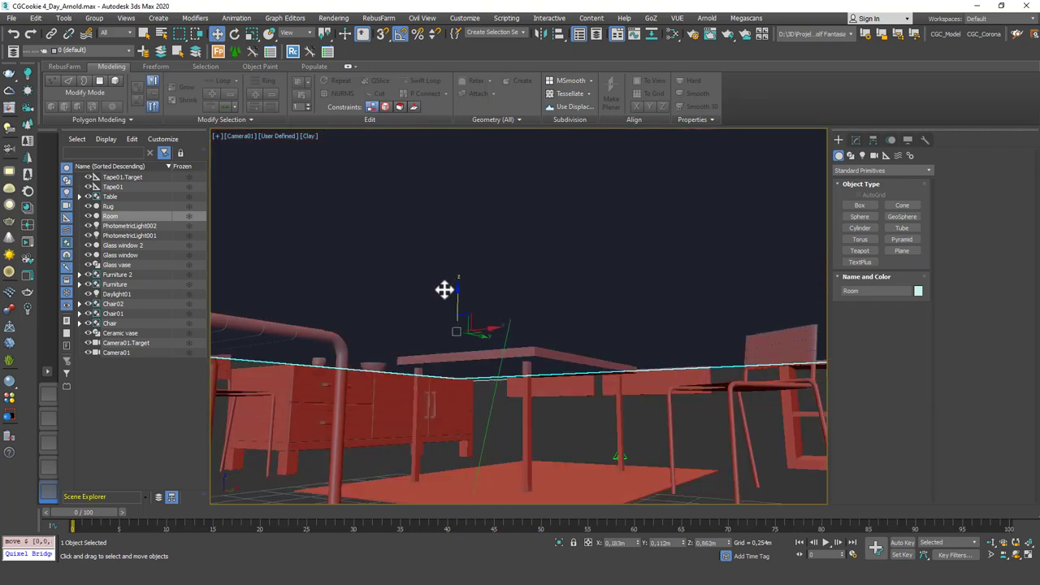
pyautogui.hotkey('ctrl', 'z')
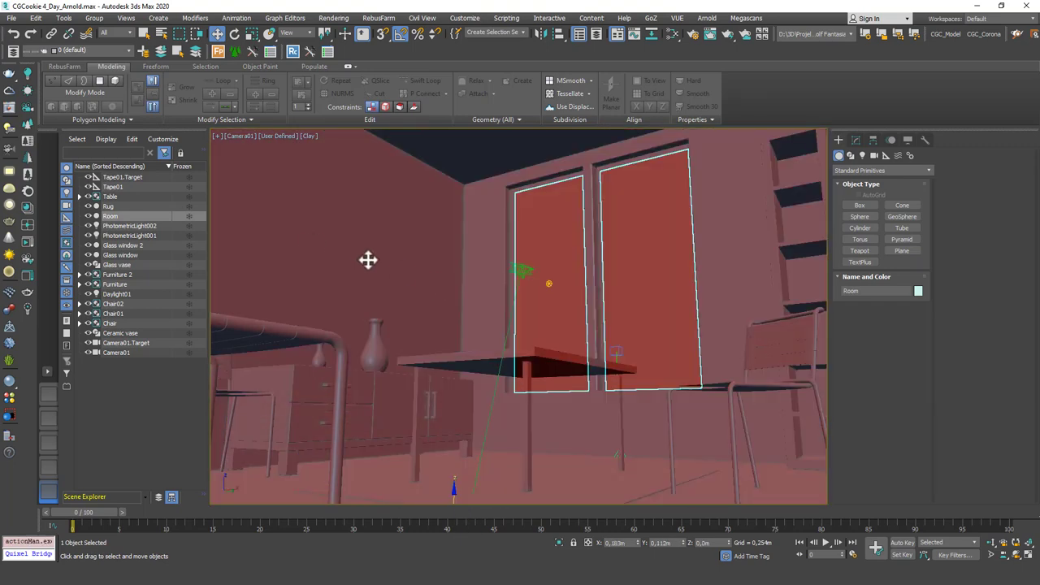
# Freeze Room in the Scene Explorer and try to select its walls in the viewport.
pyautogui.click(190, 216)
pyautogui.click(367, 264)
pyautogui.moveTo(371, 200); pyautogui.dragTo(261, 156)
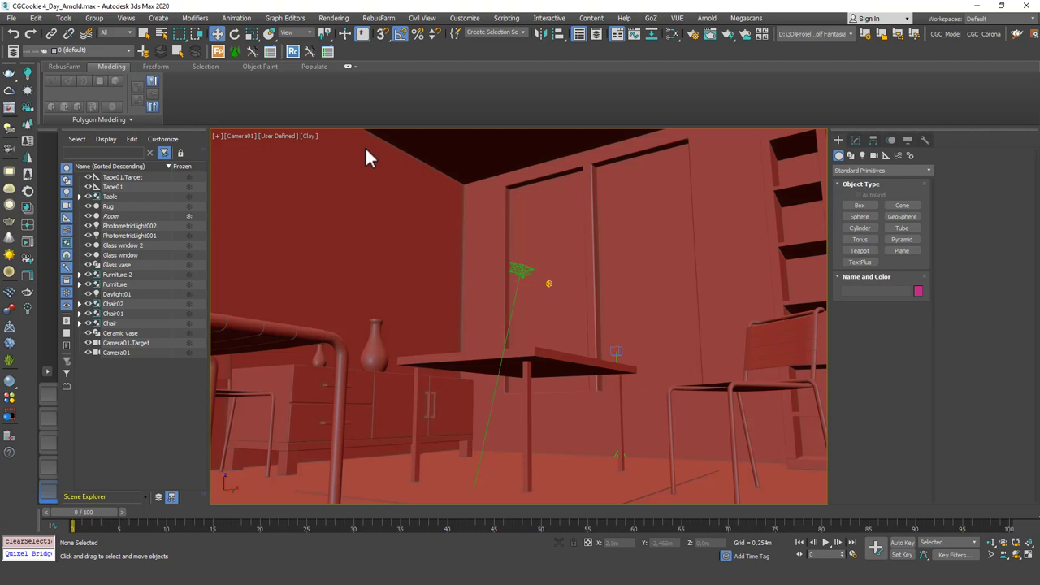
# Unfreeze and select Room, create a new layer containing it, and check the layer list.
pyautogui.click(189, 216)
pyautogui.click(190, 215)
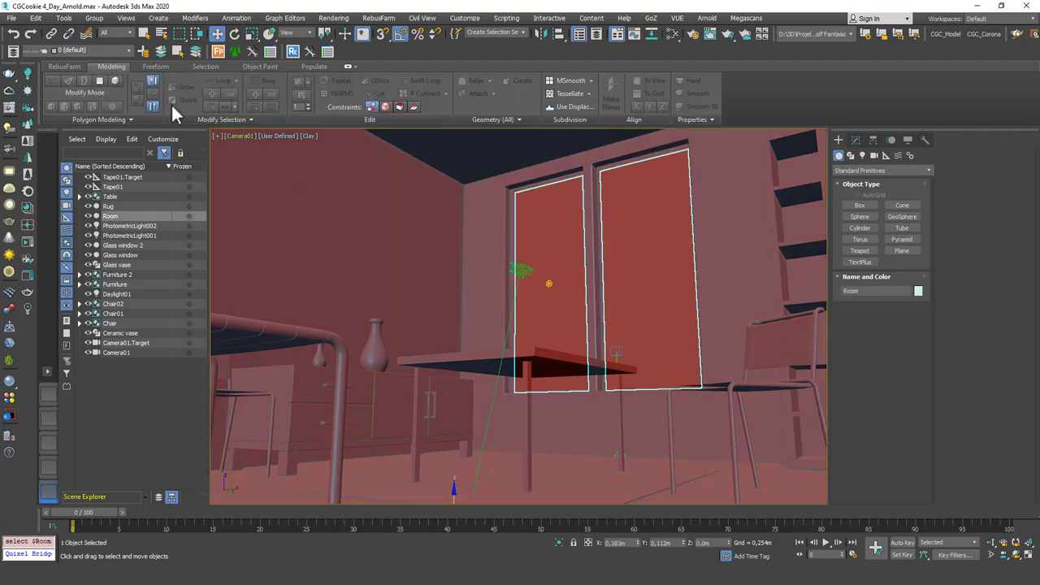
pyautogui.click(144, 51)
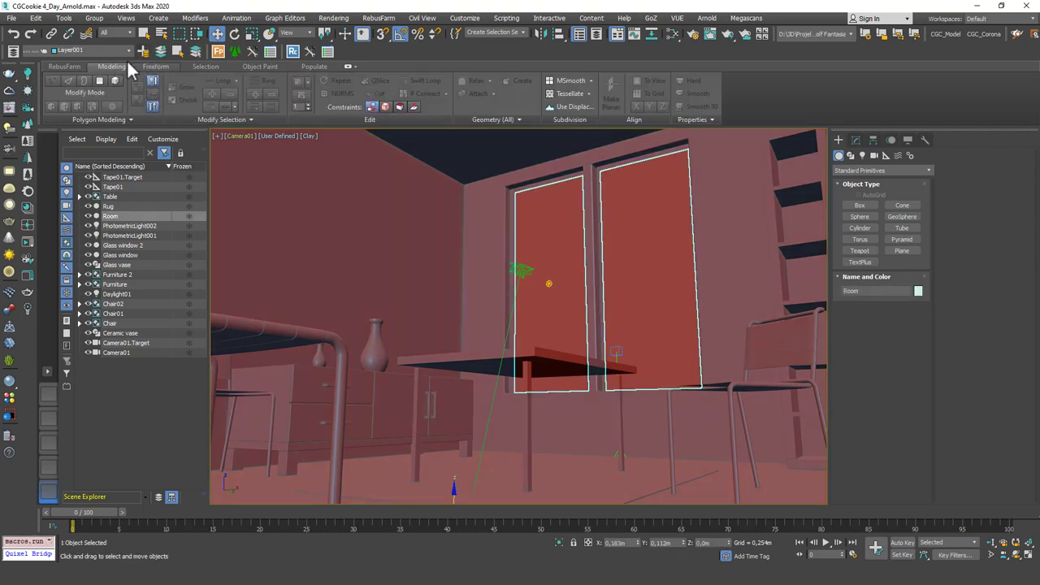
pyautogui.click(91, 55)
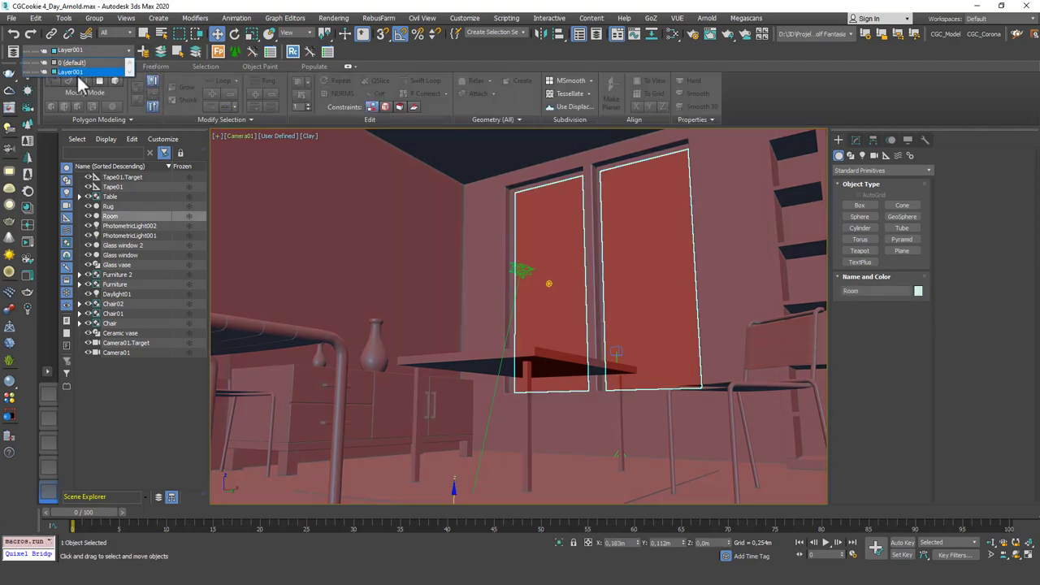
pyautogui.click(29, 70)
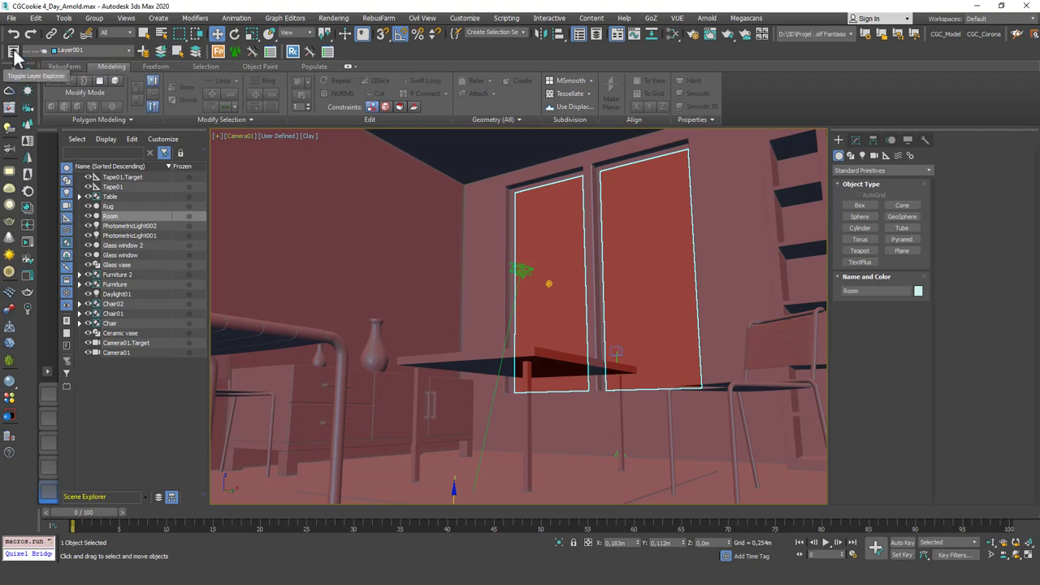
# Open the Layer Explorer, undock it as a floating window over the viewport and enlarge it.
pyautogui.click(13, 52)
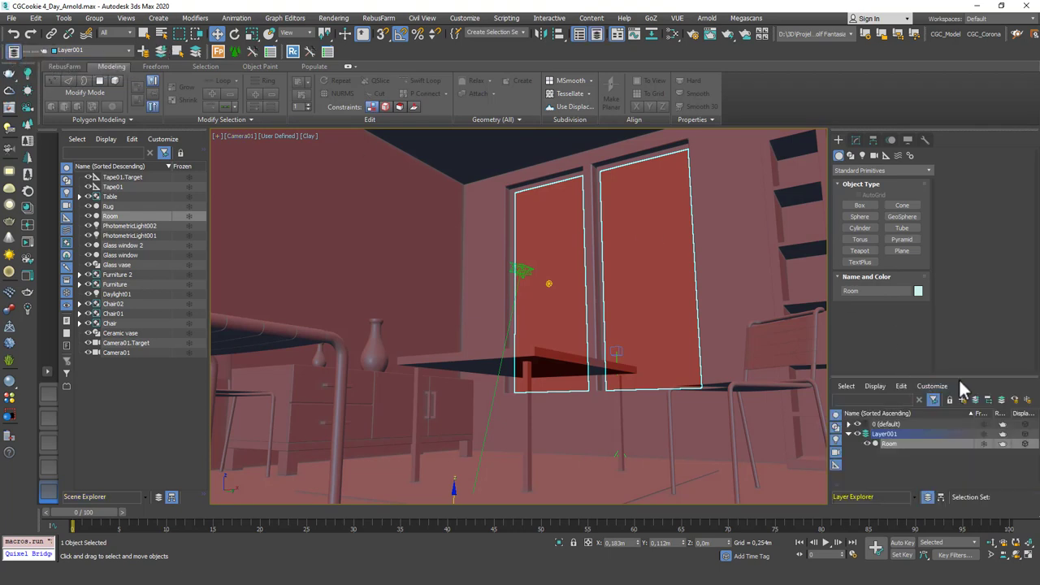
pyautogui.moveTo(922, 370); pyautogui.dragTo(322, 159)
pyautogui.moveTo(425, 284); pyautogui.dragTo(510, 492)
pyautogui.click(309, 323)
# Rename the layer Layer001 to Walls and freeze it in the Layer Explorer.
pyautogui.click(274, 212)
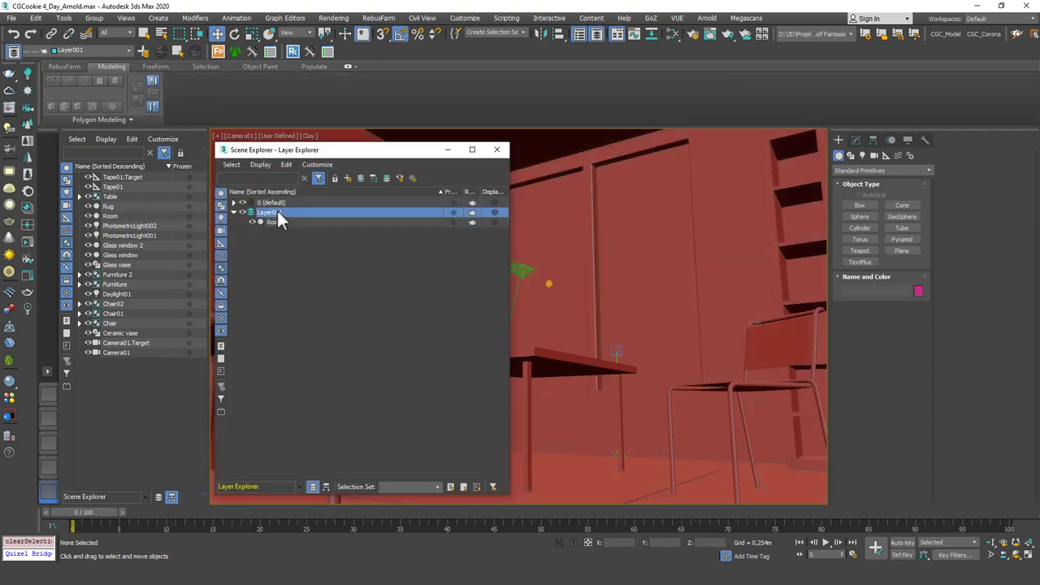
pyautogui.click(283, 211)
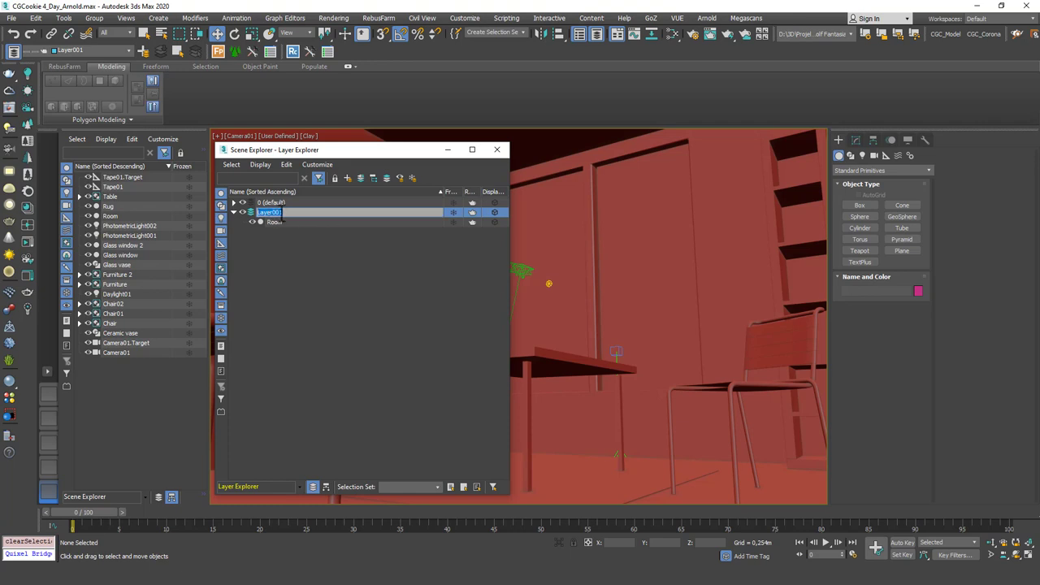
pyautogui.write('Walls')
pyautogui.press('Return')
pyautogui.click(438, 244)
pyautogui.click(453, 212)
# Reposition the floating Layer Explorer window over the viewport and close it.
pyautogui.moveTo(435, 150); pyautogui.dragTo(360, 239)
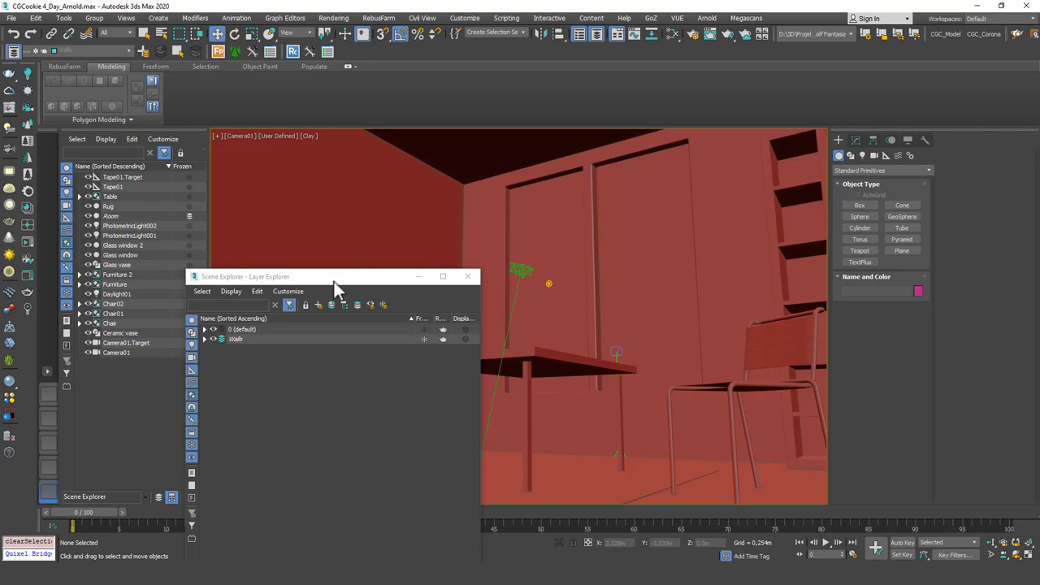
pyautogui.moveTo(333, 281); pyautogui.dragTo(371, 204)
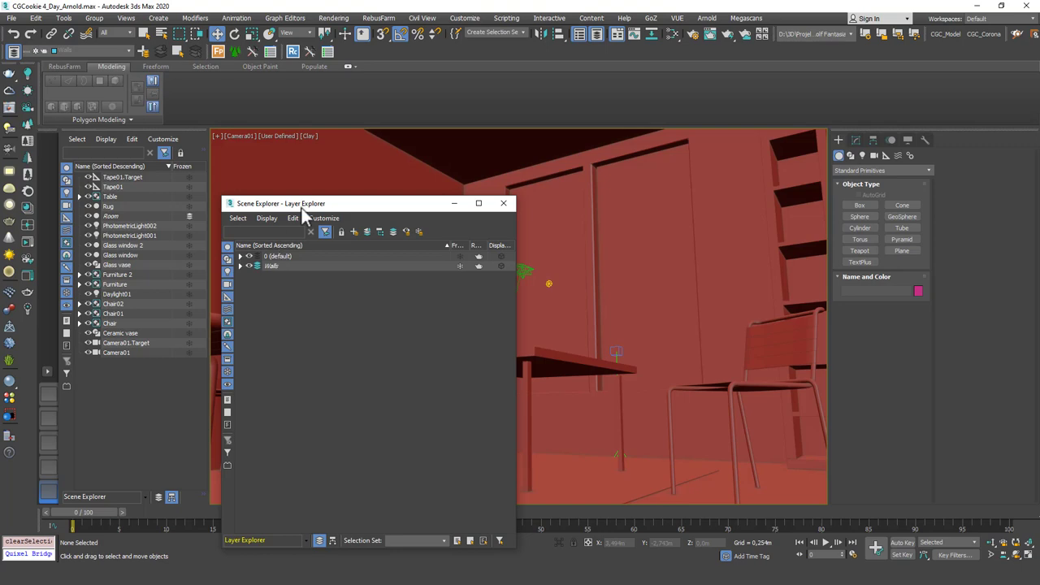
pyautogui.click(503, 203)
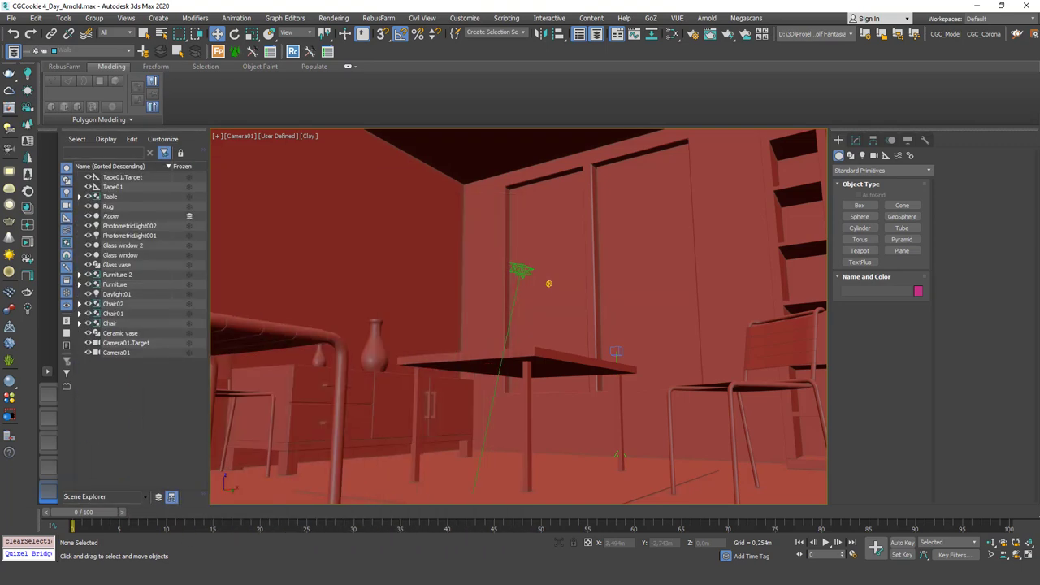
# Bring up the floating Layer Explorer below the windows and select both glass window panes in the viewport.
pyautogui.click(399, 33)
pyautogui.moveTo(311, 113); pyautogui.dragTo(492, 259)
pyautogui.click(558, 209)
pyautogui.keyDown('ctrl'); pyautogui.click(628, 211); pyautogui.keyUp('ctrl')
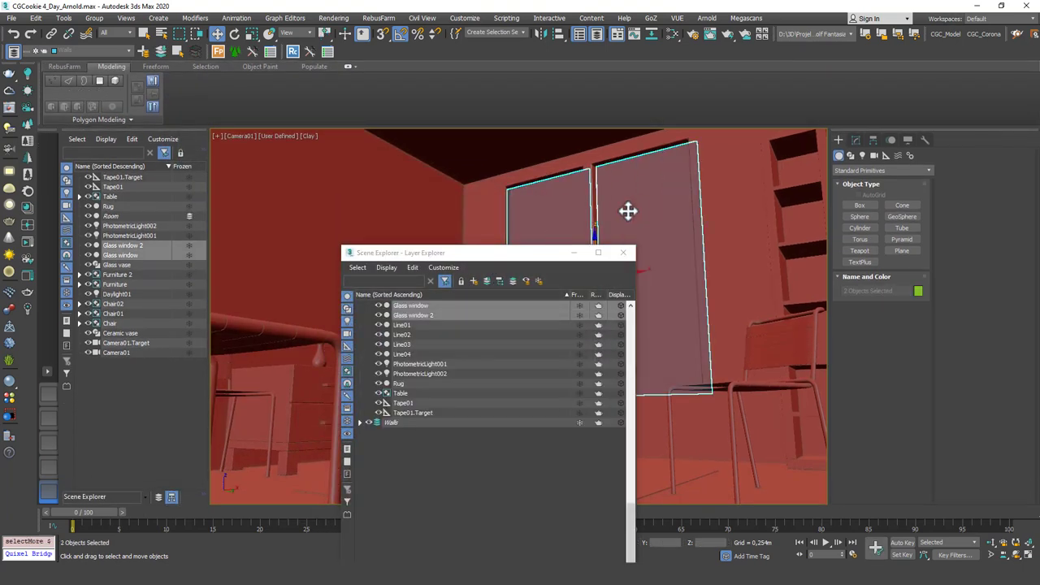
pyautogui.scroll(15, 439, 358)
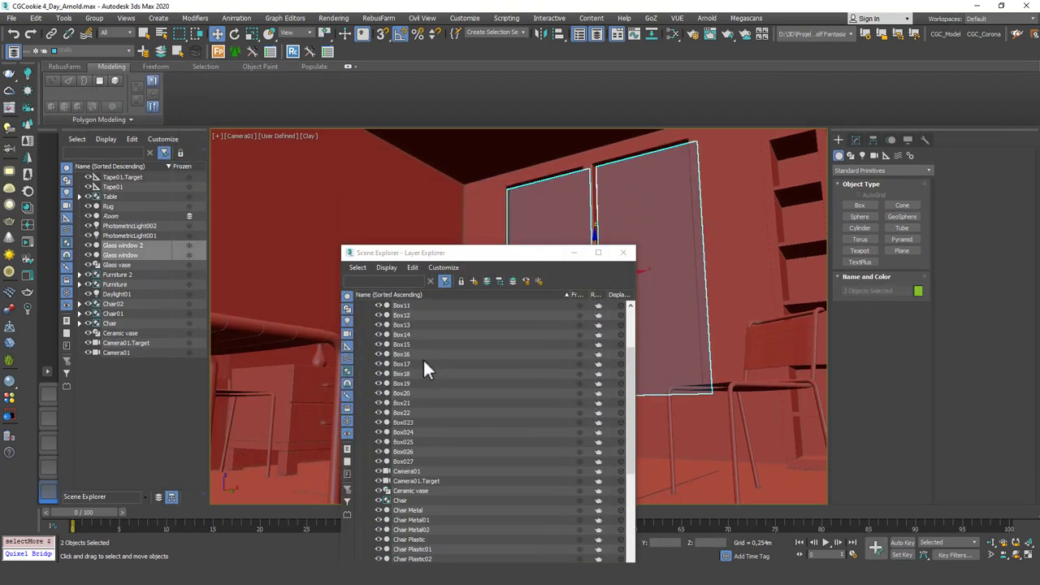
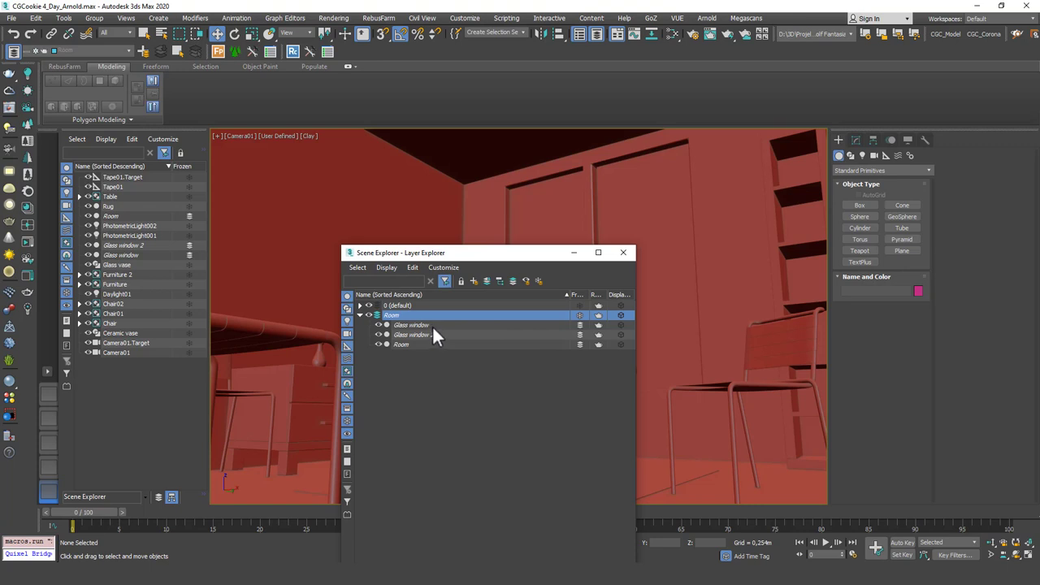
# Expand the 0 (default) layer in the Layer Explorer and select all the objects it contains.
pyautogui.click(407, 369)
pyautogui.click(359, 305)
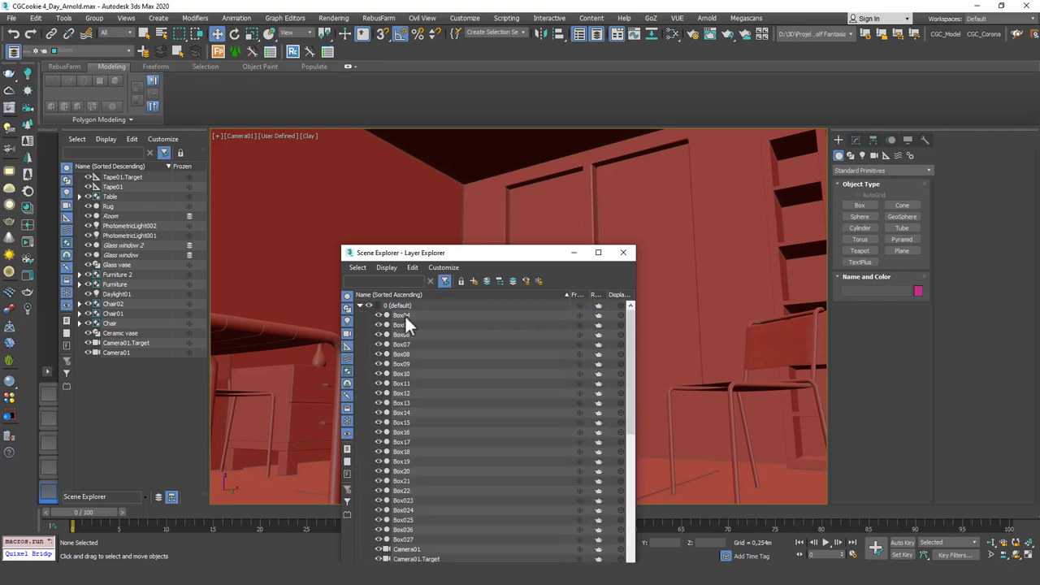
pyautogui.scroll(-5, 446, 406)
pyautogui.click(446, 429)
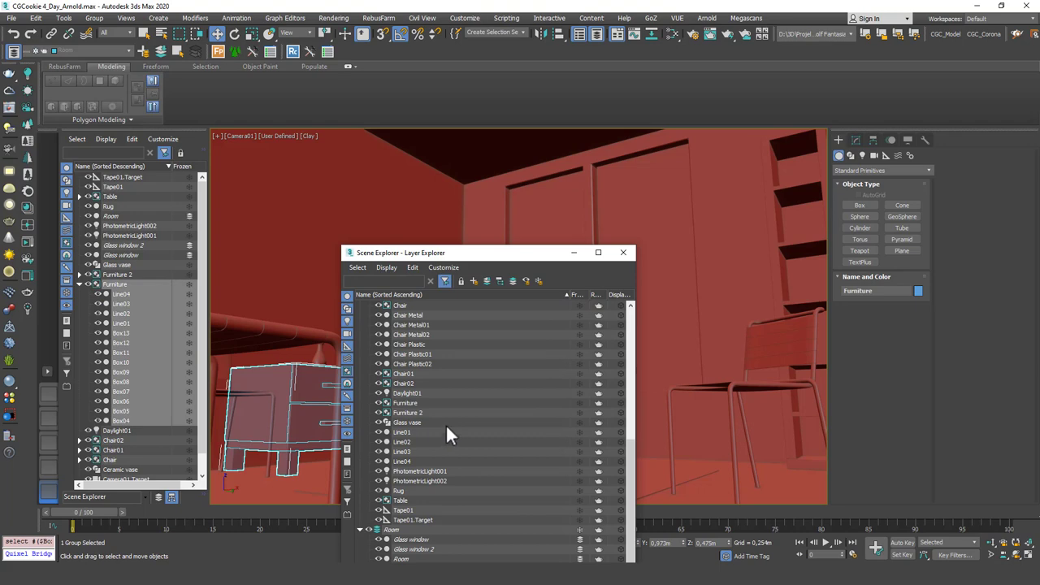
pyautogui.keyDown('shift'); pyautogui.click(418, 518); pyautogui.keyUp('shift')
pyautogui.scroll(2, 431, 354)
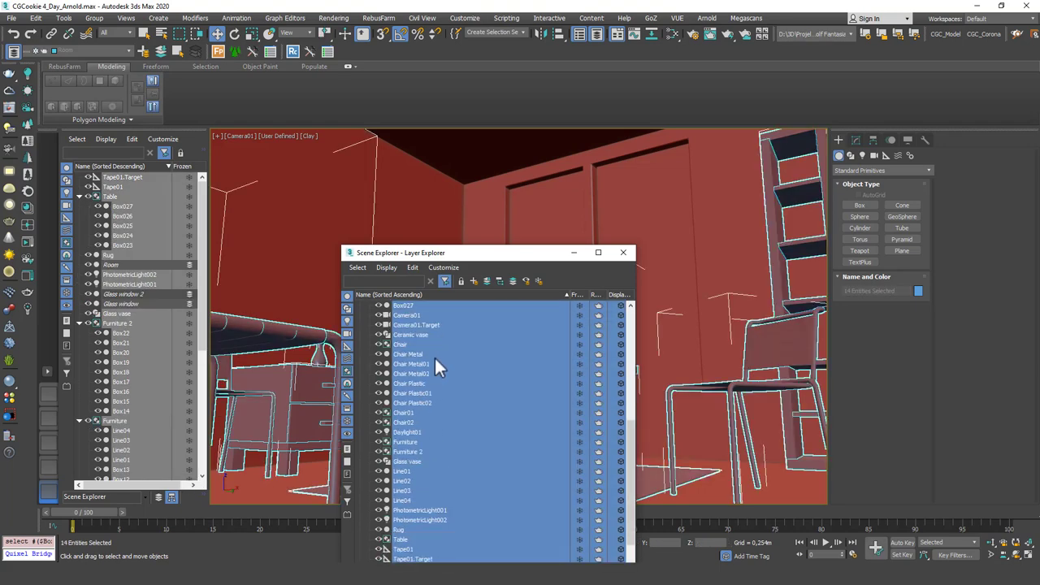
# Remove Camera01, both photometric lights, Tape01 and Daylight01, including the camera and tape targets, from the selection.
pyautogui.keyDown('ctrl'); pyautogui.click(414, 314); pyautogui.keyUp('ctrl')
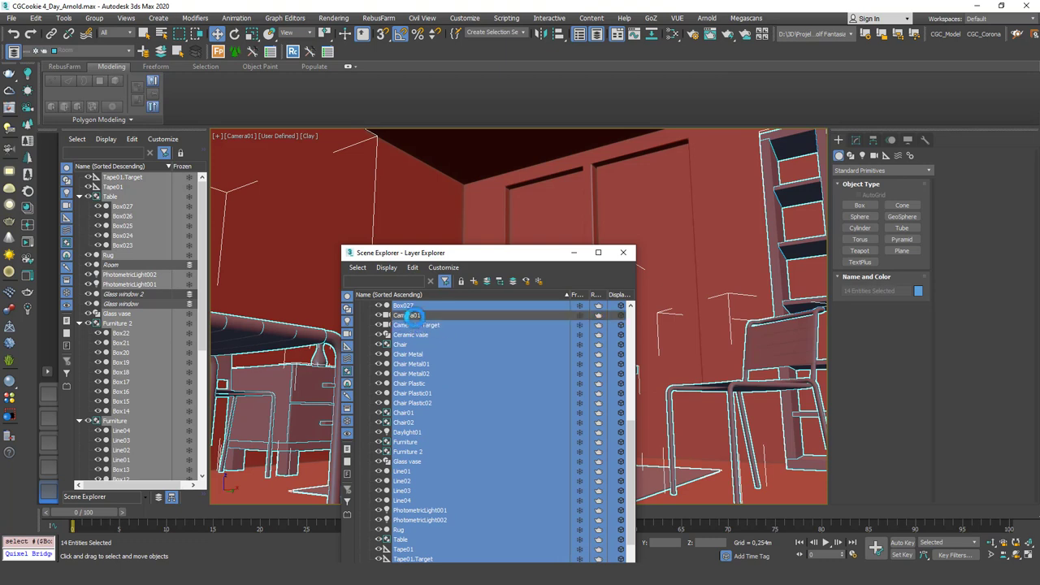
pyautogui.keyDown('ctrl'); pyautogui.click(416, 324); pyautogui.keyUp('ctrl')
pyautogui.scroll(-2, 437, 473)
pyautogui.keyDown('ctrl'); pyautogui.click(434, 480); pyautogui.keyUp('ctrl')
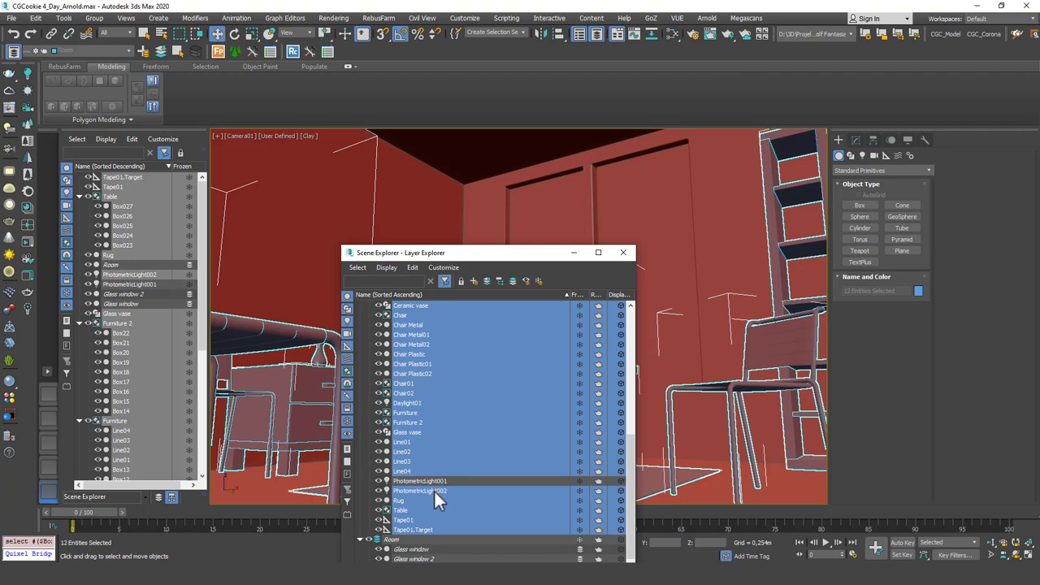
pyautogui.keyDown('ctrl'); pyautogui.click(434, 490); pyautogui.keyUp('ctrl')
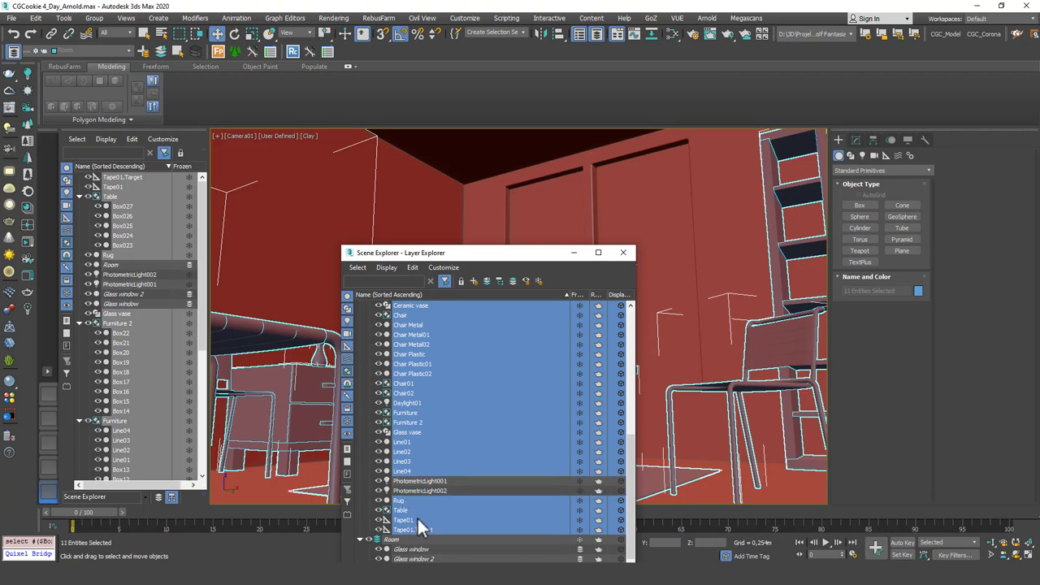
pyautogui.keyDown('ctrl'); pyautogui.click(417, 520); pyautogui.keyUp('ctrl')
pyautogui.keyDown('ctrl'); pyautogui.click(418, 529); pyautogui.keyUp('ctrl')
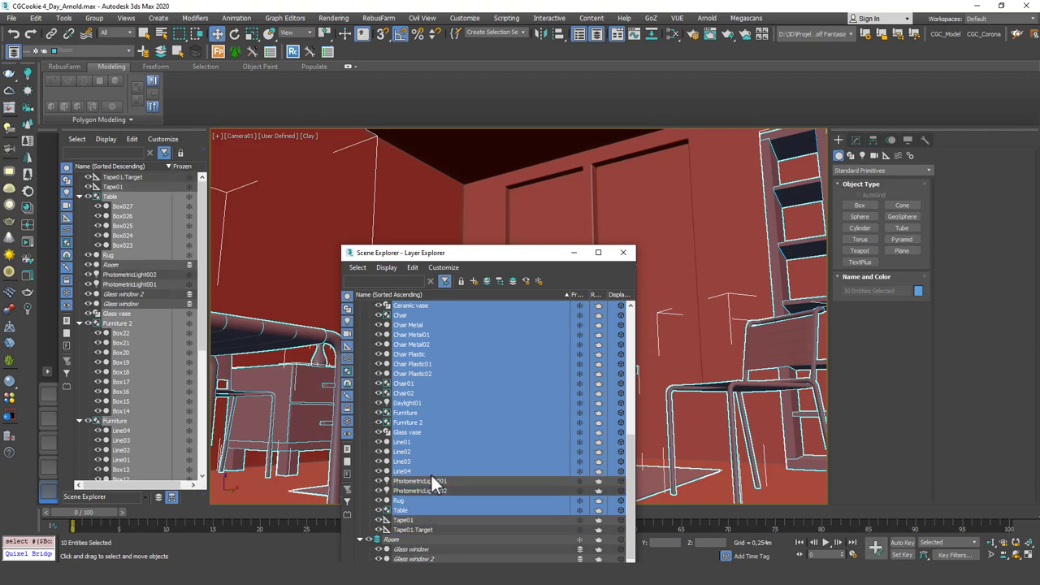
pyautogui.scroll(1, 431, 473)
pyautogui.keyDown('ctrl'); pyautogui.click(406, 432); pyautogui.keyUp('ctrl')
pyautogui.scroll(2, 428, 480)
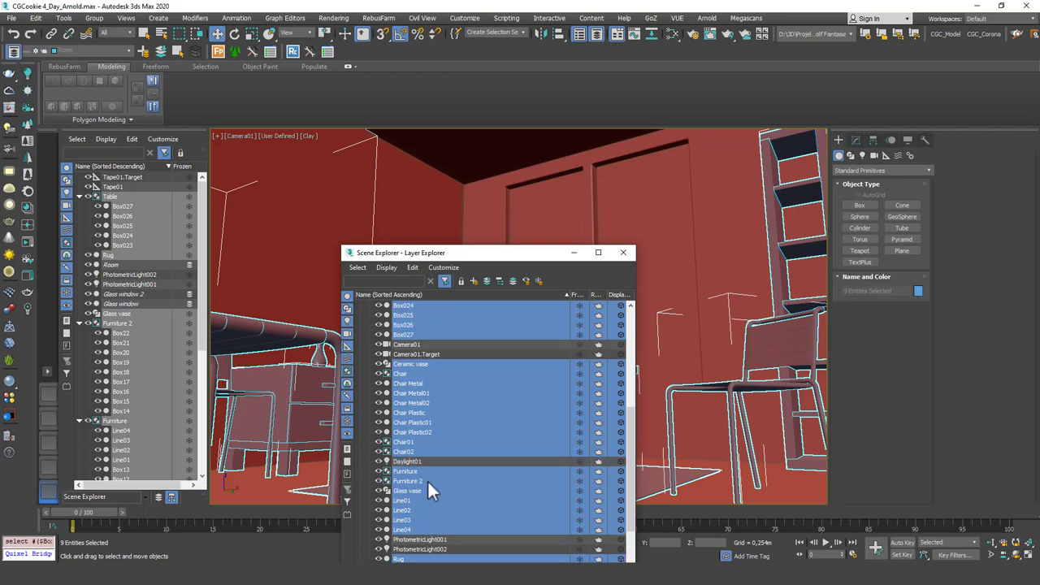
pyautogui.scroll(6, 426, 472)
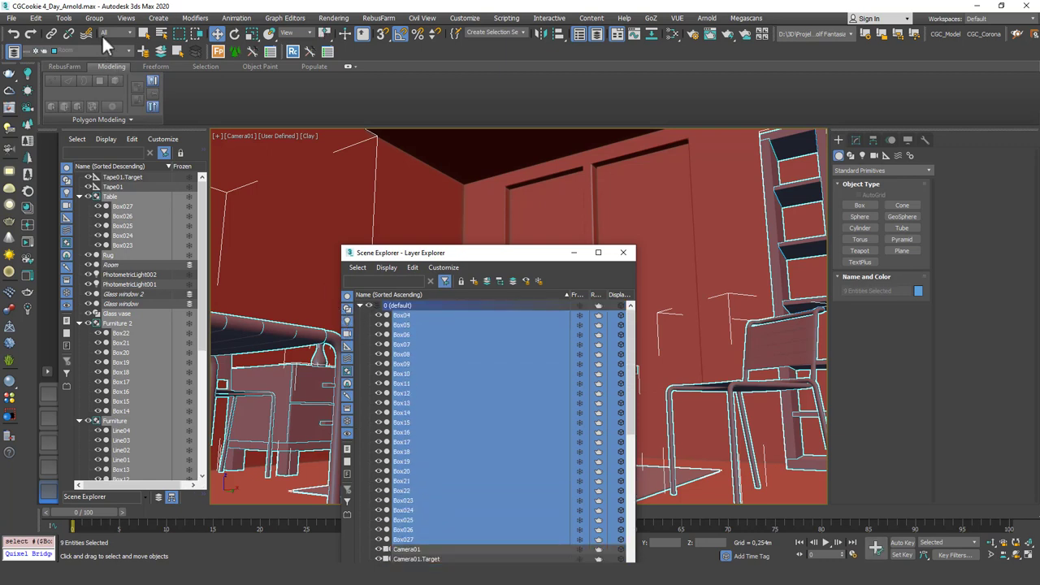
# Create a new layer from the selected furniture and decor objects and collapse all layers in the list.
pyautogui.click(144, 48)
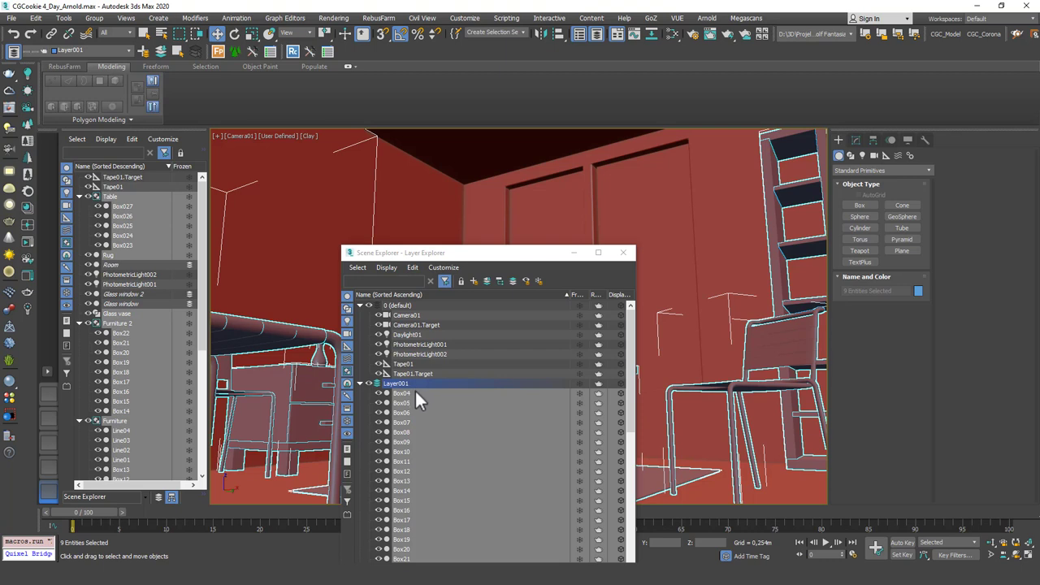
pyautogui.click(360, 382)
pyautogui.click(360, 305)
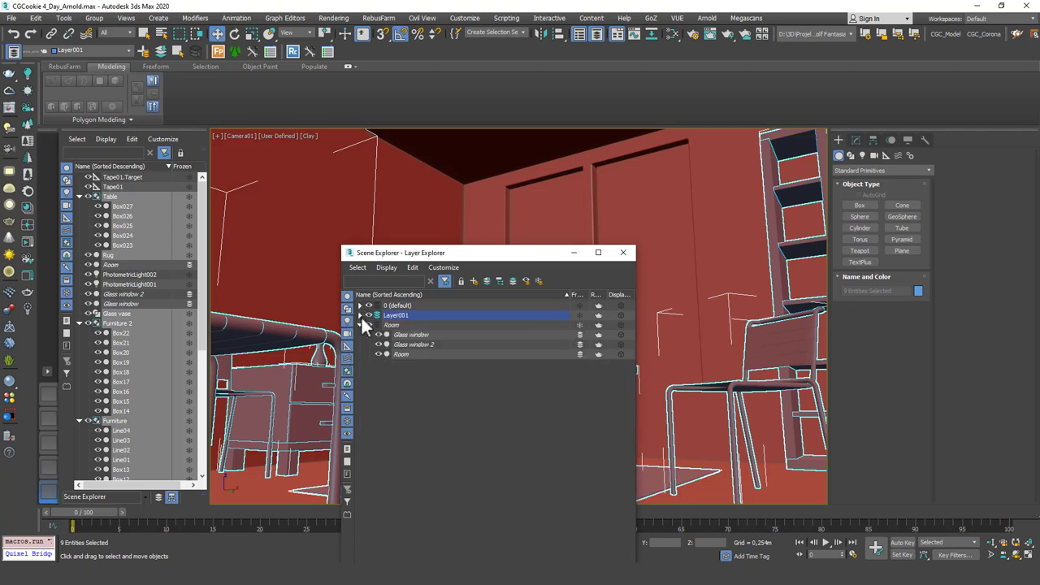
pyautogui.click(360, 325)
# Rename Layer001 to Objects in the Layer Explorer and clear the selection.
pyautogui.rightClick(402, 310)
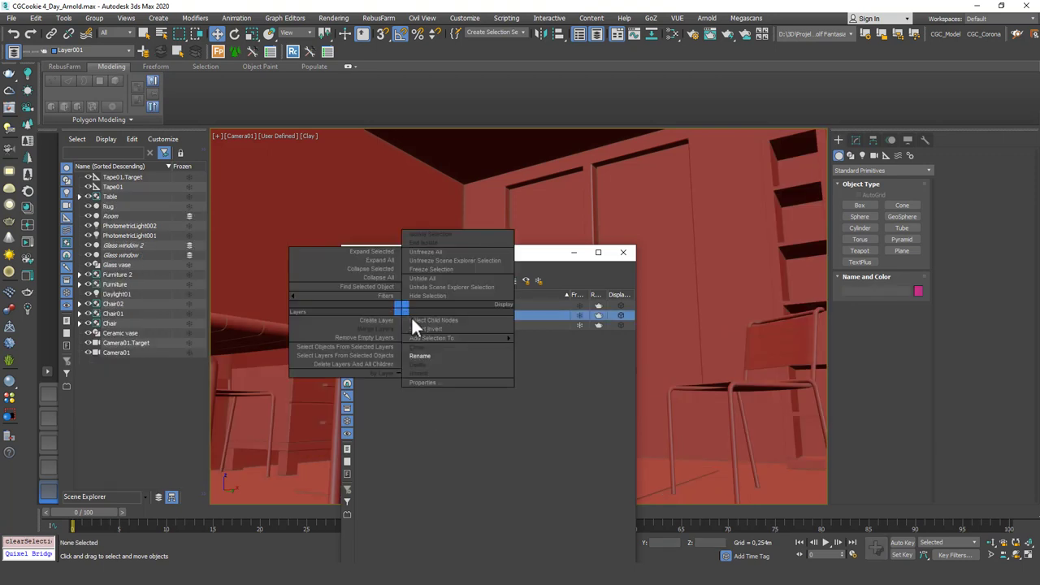
pyautogui.click(432, 355)
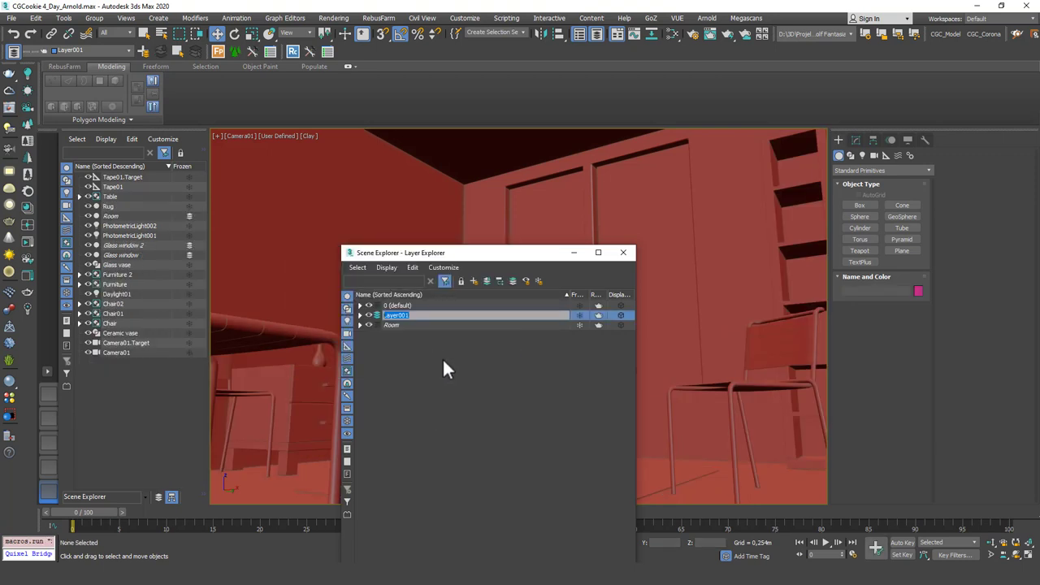
pyautogui.write('Objects')
pyautogui.press('Return')
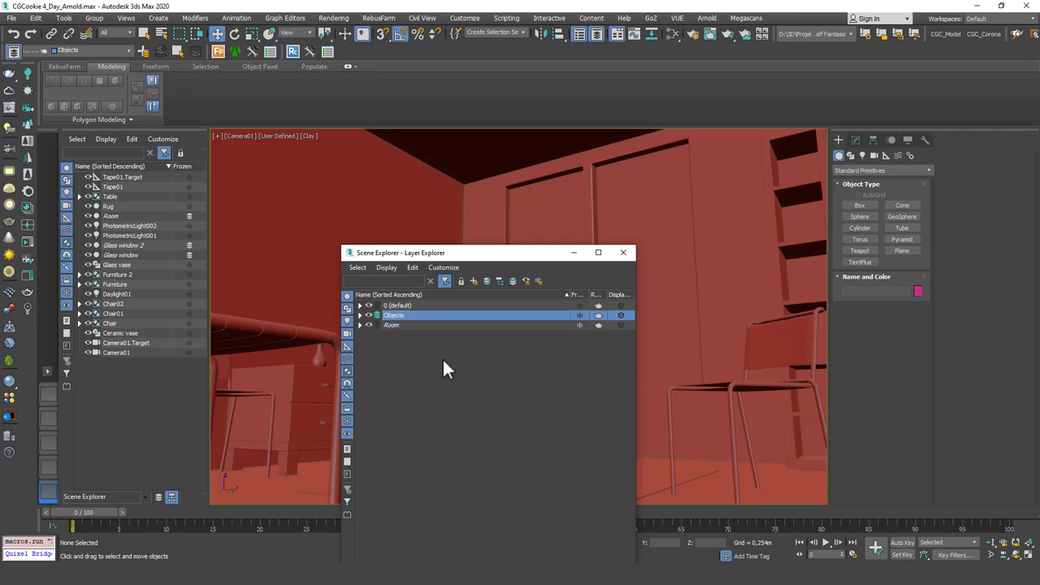
pyautogui.click(395, 344)
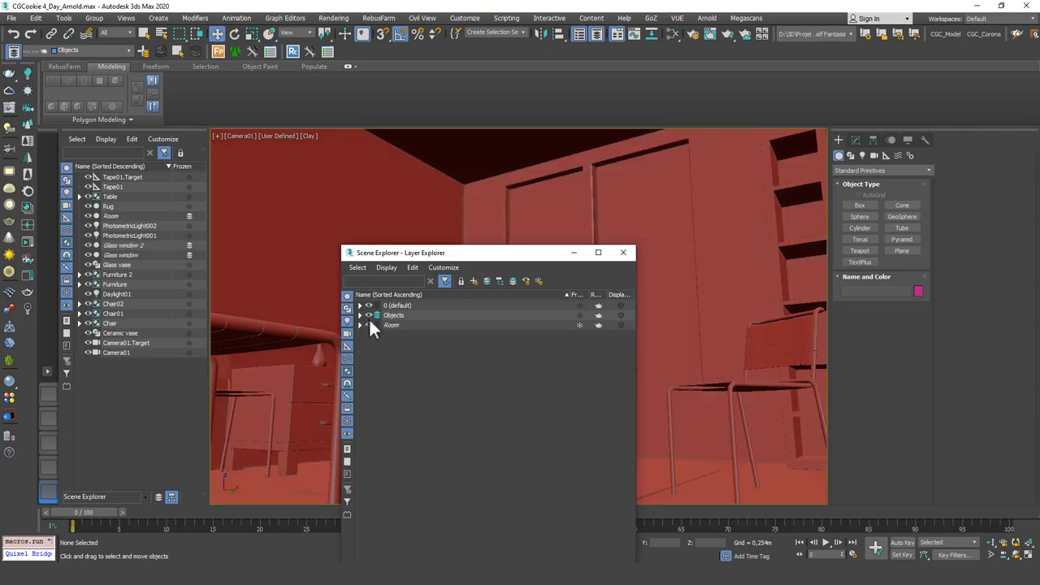
# Hide and unhide the Objects layer with the Layer Explorer moved aside, and close the explorer window.
pyautogui.click(368, 315)
pyautogui.moveTo(447, 258); pyautogui.dragTo(388, 204)
pyautogui.click(309, 262)
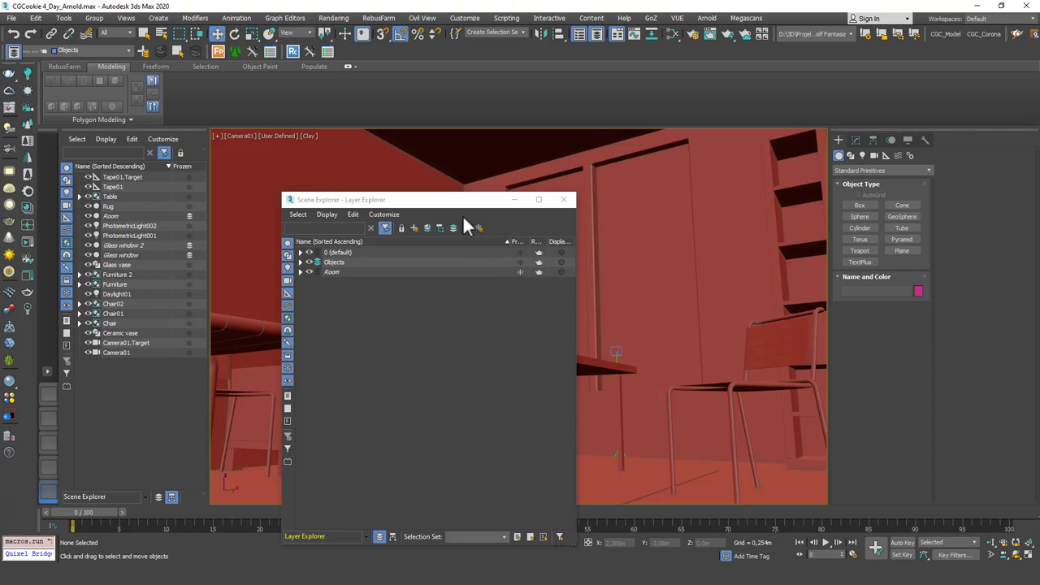
pyautogui.click(538, 271)
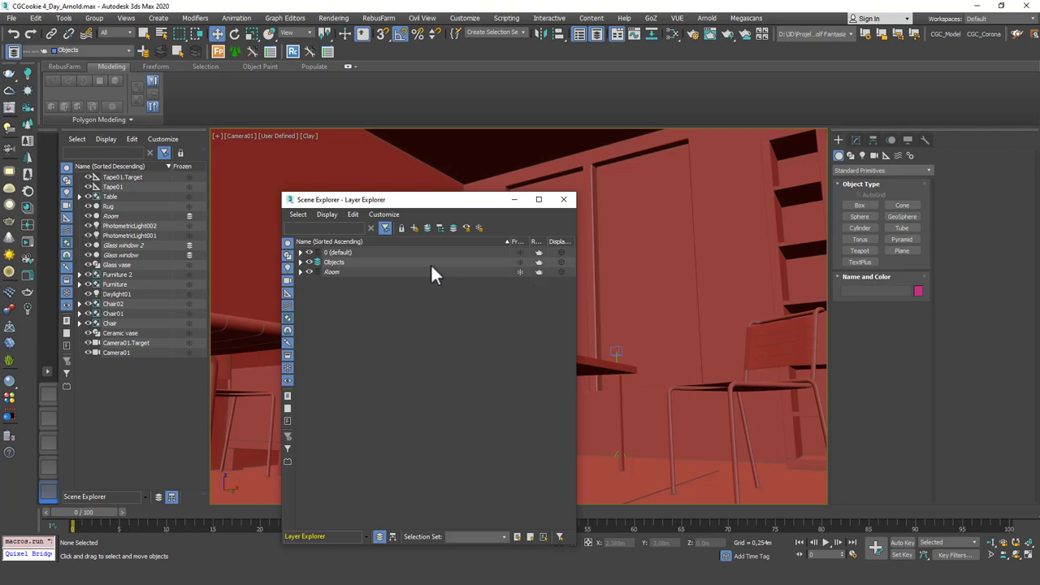
pyautogui.moveTo(450, 199); pyautogui.dragTo(445, 157)
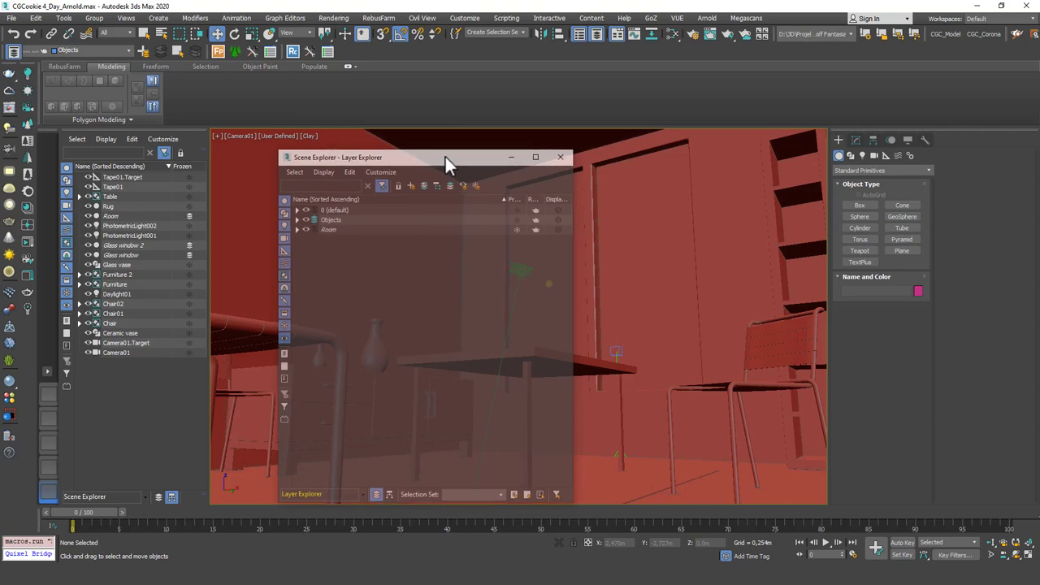
pyautogui.click(558, 159)
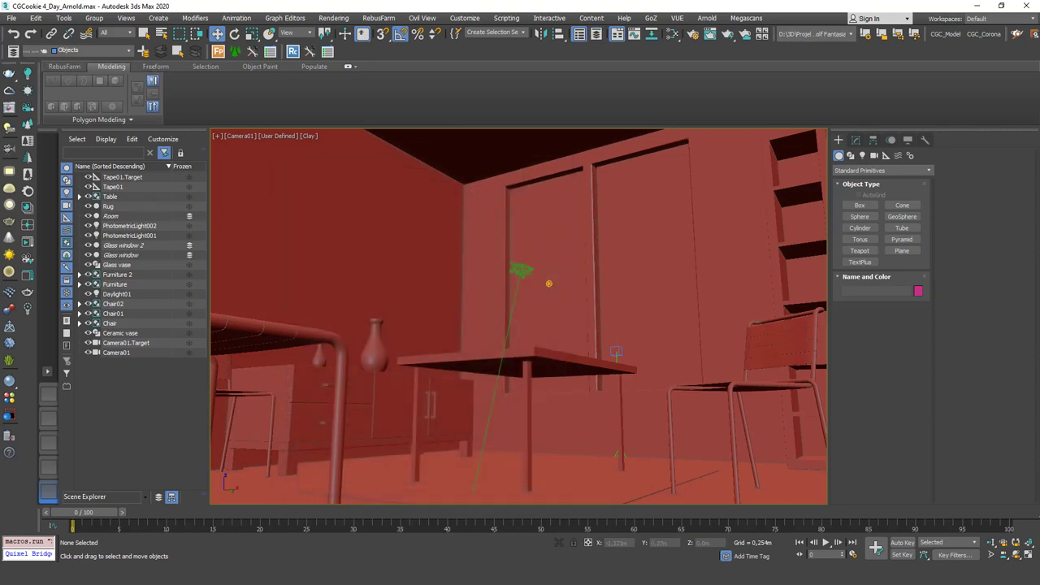
# Launch a second instance of 3ds Max 2020 with an empty scene.
pyautogui.press('super')
pyautogui.write('3ds')
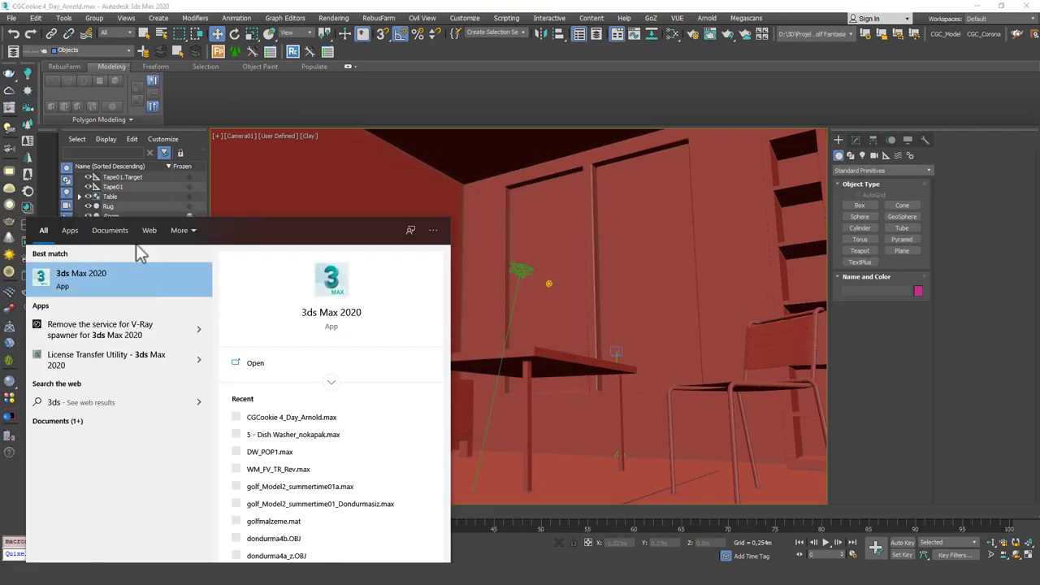
pyautogui.click(122, 279)
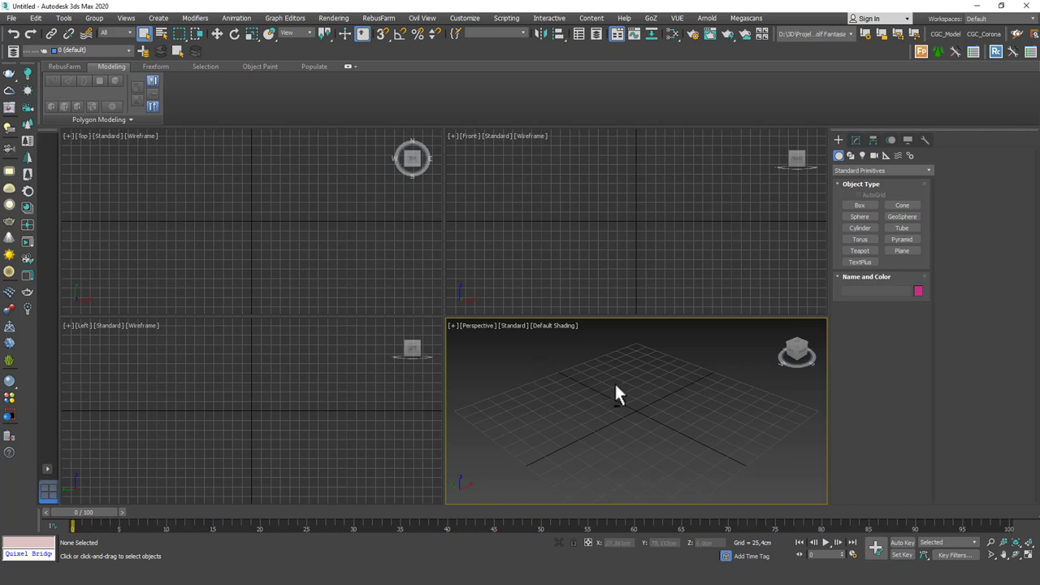
# Maximize the Front view and create a plane about 257 cm long and 781 cm wide in it.
pyautogui.hotkey('alt', 'w')
pyautogui.press('f')
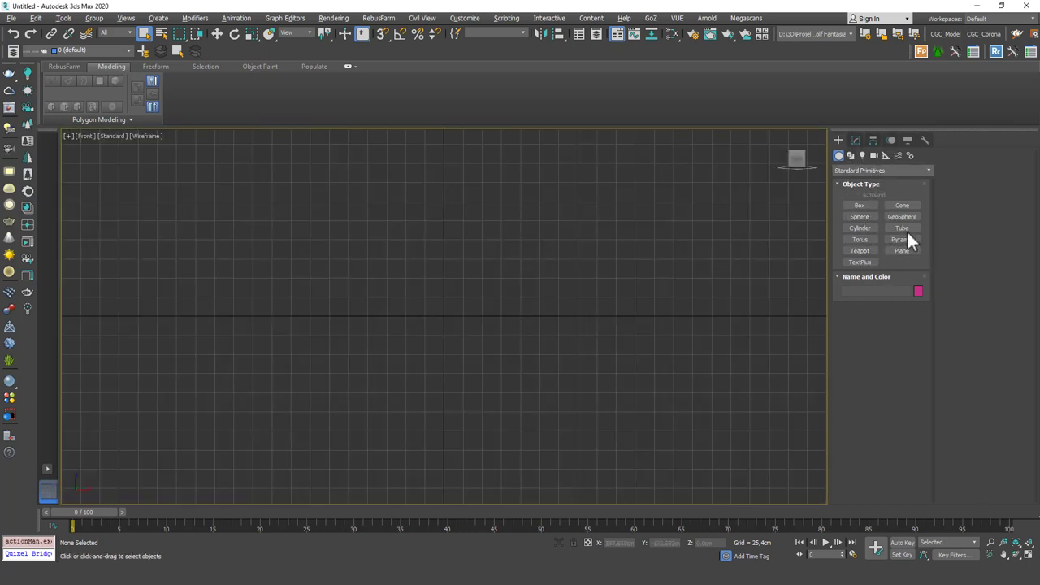
pyautogui.click(901, 250)
pyautogui.moveTo(550, 186); pyautogui.dragTo(149, 331)
pyautogui.moveTo(728, 384); pyautogui.dragTo(735, 380)
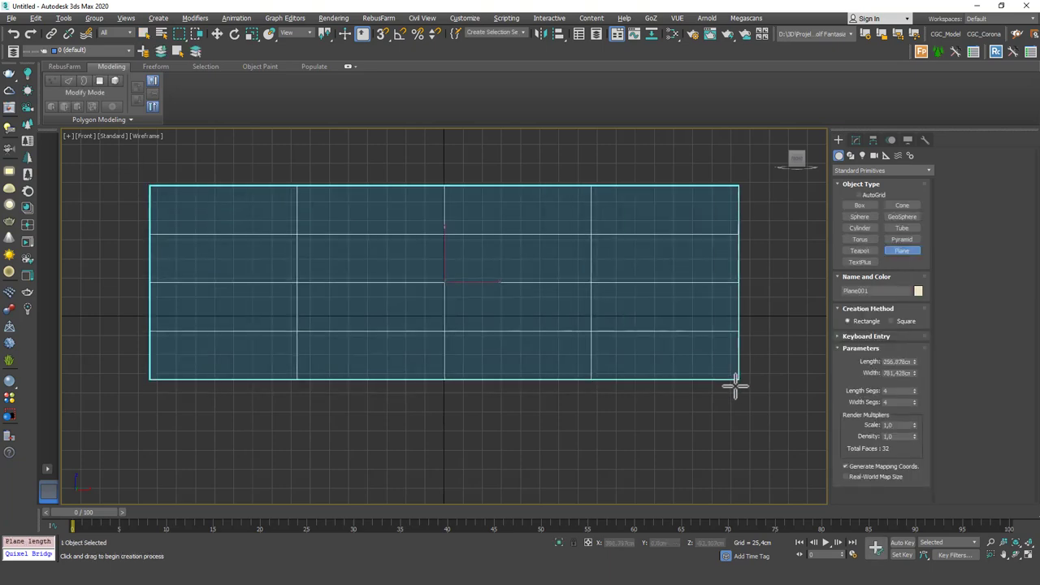
pyautogui.rightClick(733, 383)
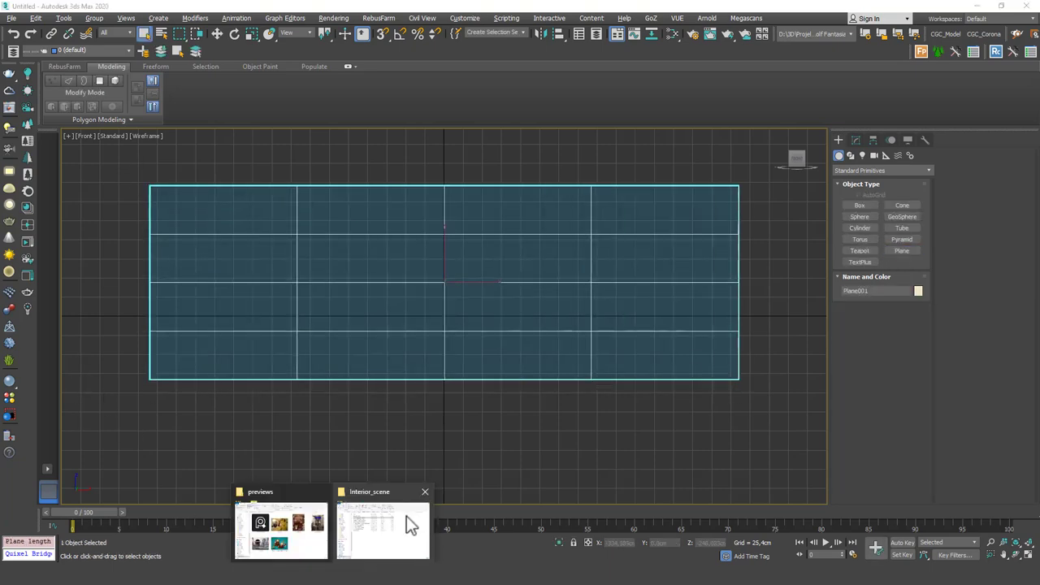
# Apply the front-view pair-of-glasses JPG from the Desktop folder to the plane and display the view shaded.
pyautogui.click(408, 524)
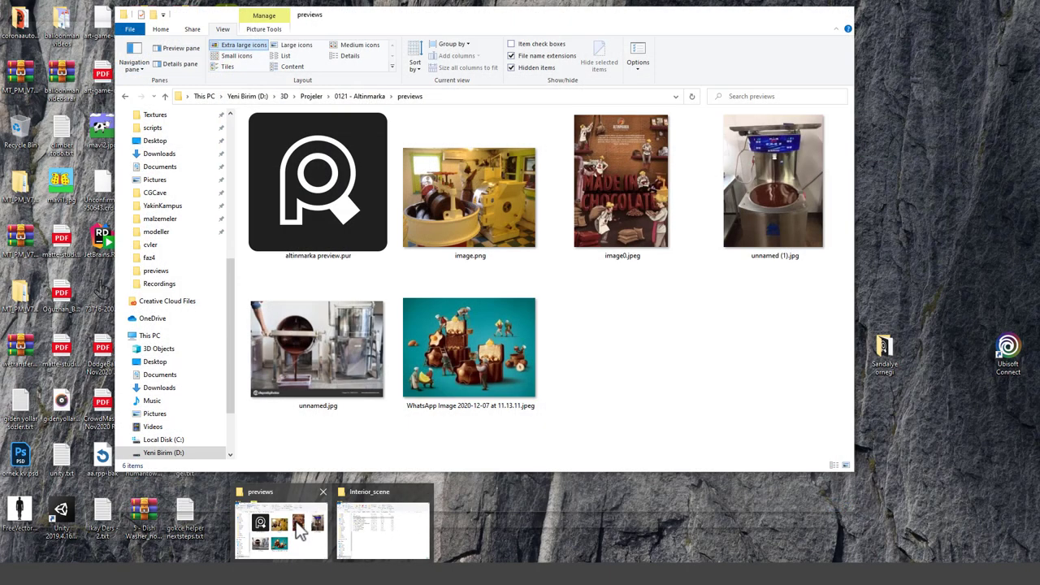
pyautogui.click(281, 528)
pyautogui.click(158, 153)
pyautogui.click(154, 140)
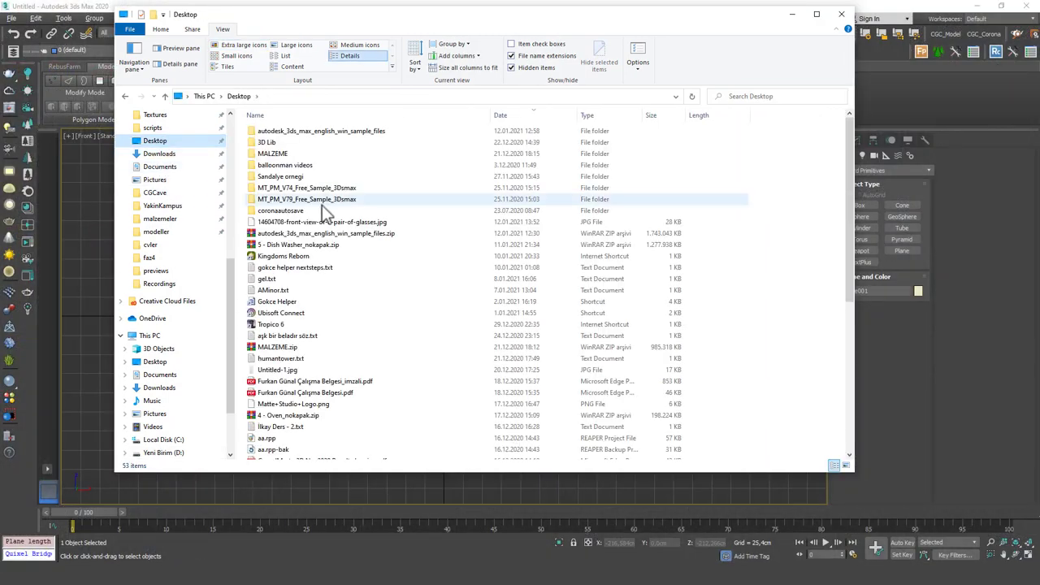
pyautogui.click(296, 224)
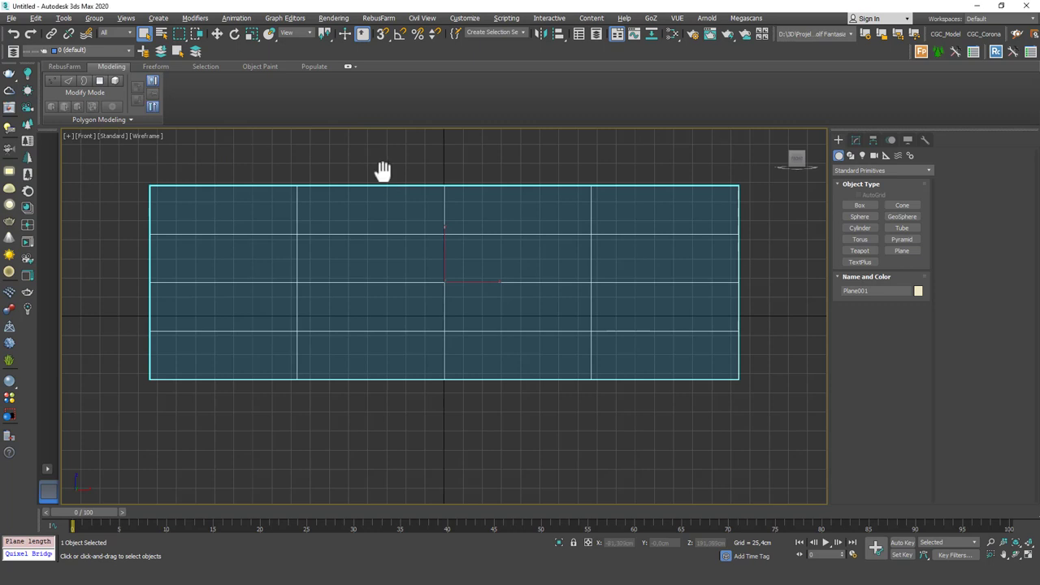
pyautogui.press('F3')
pyautogui.moveTo(469, 271); pyautogui.dragTo(519, 305)
# Adjust the plane to a length of 382.748 cm and a width of 750.171 cm so the glasses look proportionate.
pyautogui.click(856, 142)
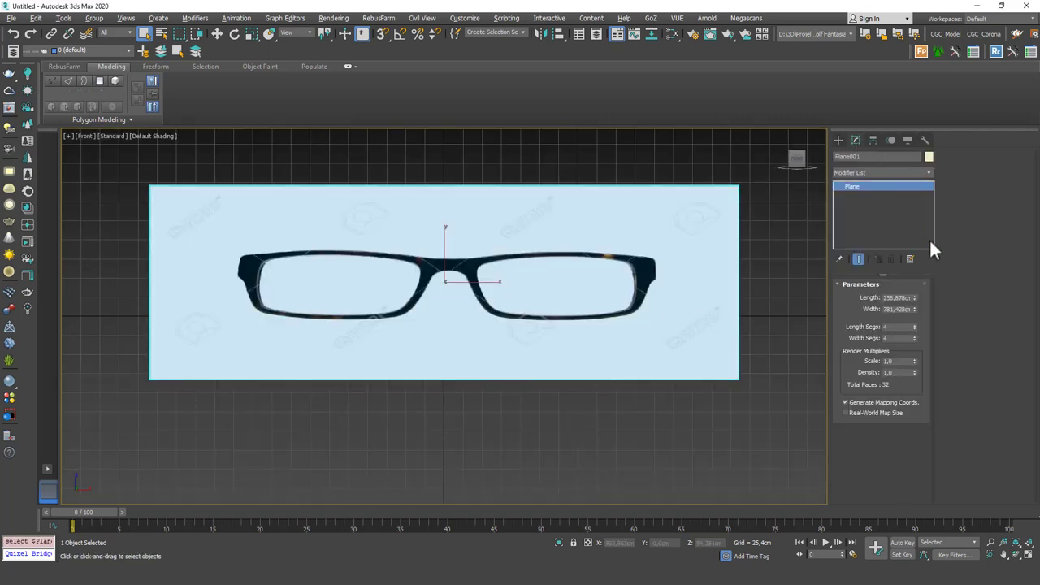
pyautogui.moveTo(915, 299)
pyautogui.mouseDown()
pyautogui.moveTo(913, 315)
pyautogui.moveTo(913, 301)
pyautogui.mouseUp()
pyautogui.scroll(-3, 499, 290)
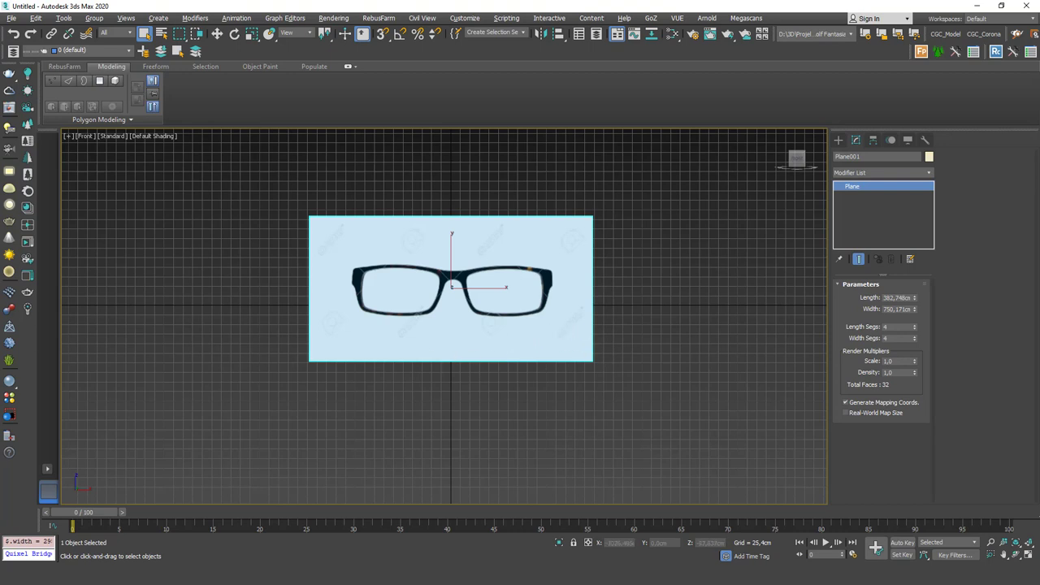
pyautogui.click(650, 280)
pyautogui.scroll(5, 465, 295)
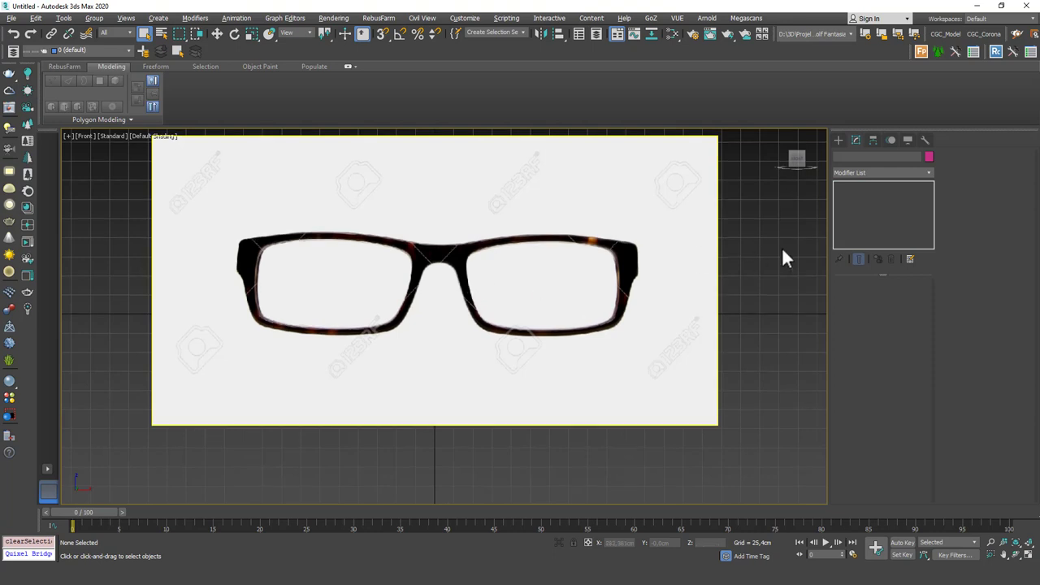
# Create a new layer named Ref and move the glasses reference plane into it.
pyautogui.click(290, 218)
pyautogui.click(144, 52)
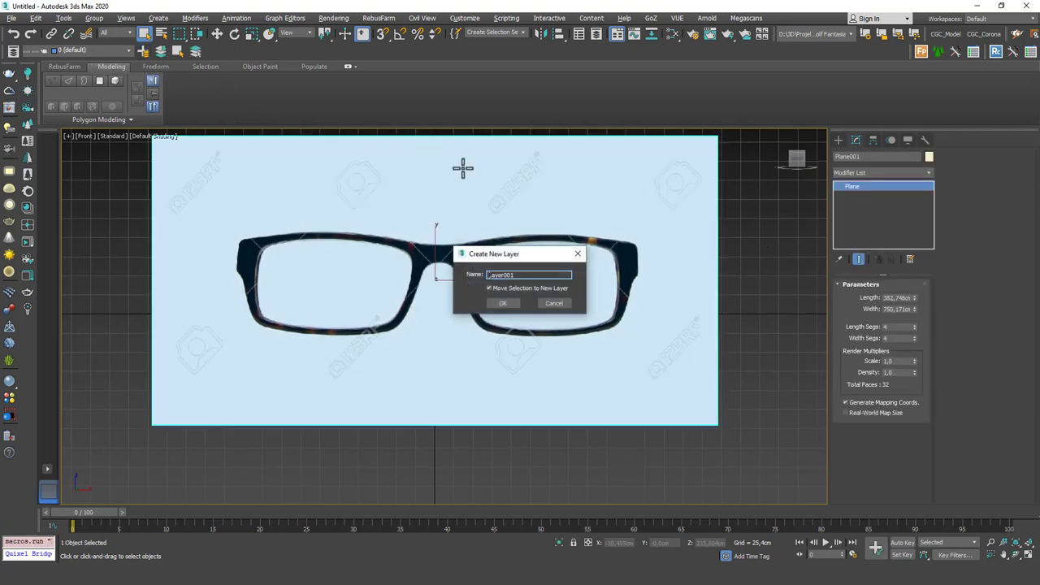
pyautogui.write('Ref')
pyautogui.click(504, 304)
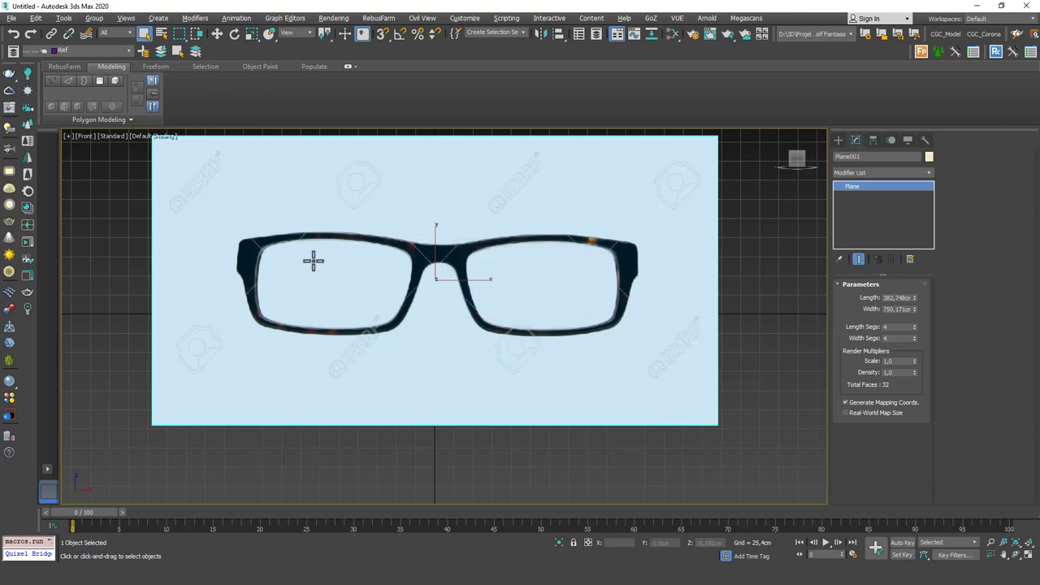
# Freeze the Ref layer to check how the glasses reference plane displays, and unfreeze it again.
pyautogui.scroll(-4, 366, 260)
pyautogui.click(139, 186)
pyautogui.click(106, 52)
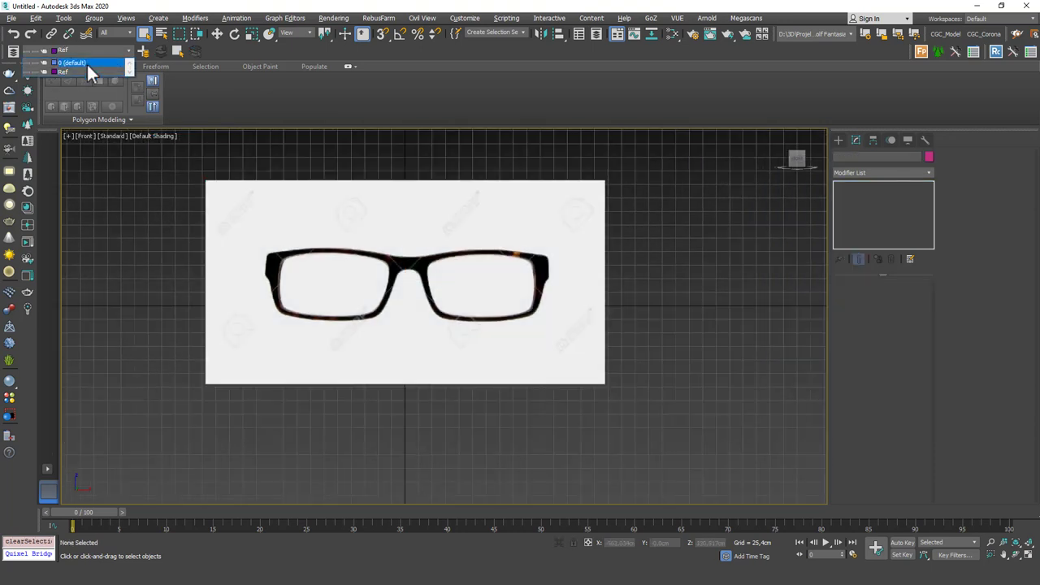
pyautogui.click(34, 72)
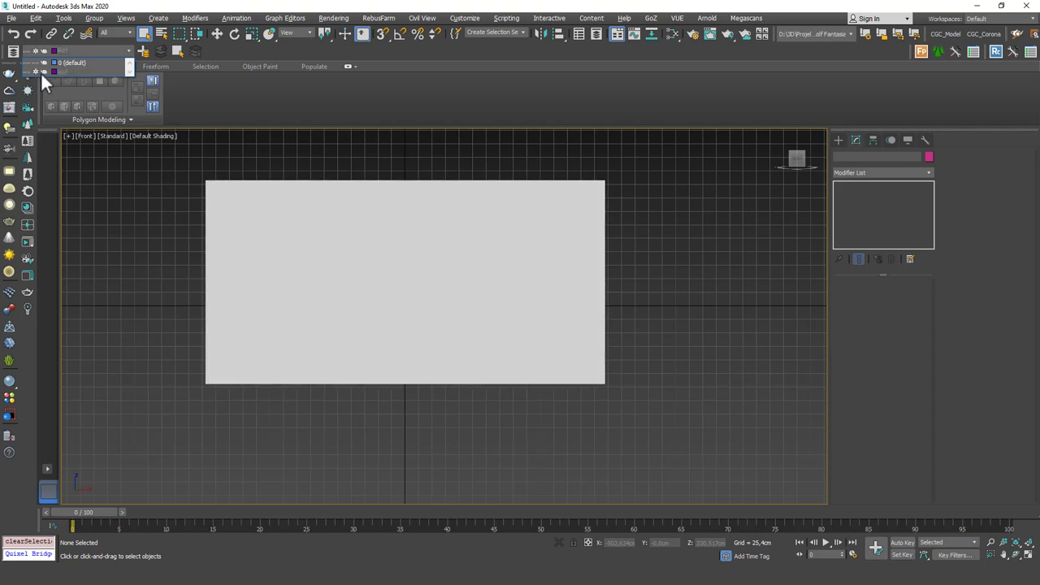
pyautogui.click(45, 72)
# Turn off Show Frozen in Gray in the object properties of the glasses reference plane.
pyautogui.click(344, 225)
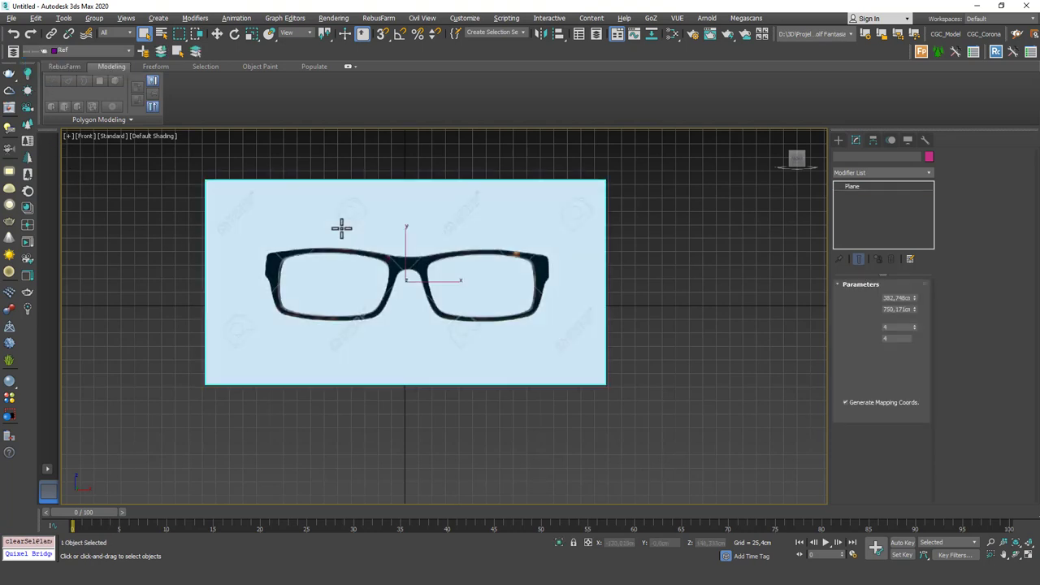
pyautogui.rightClick(366, 226)
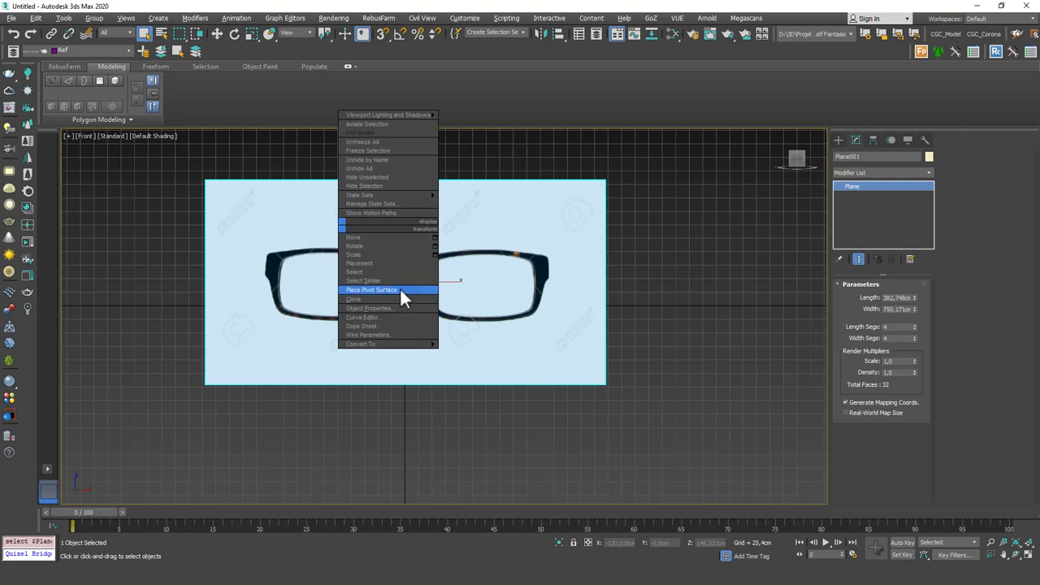
pyautogui.click(385, 308)
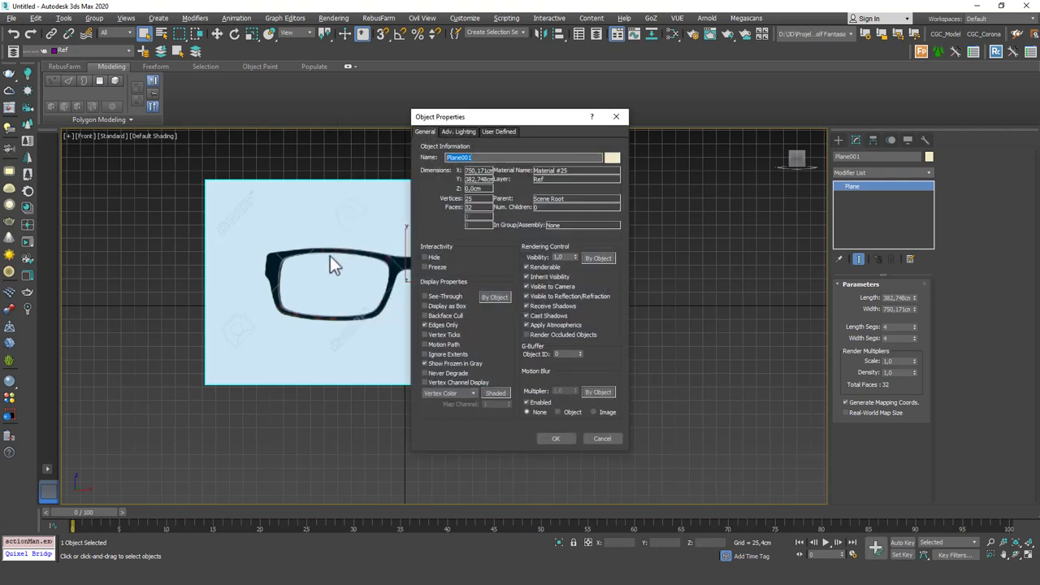
pyautogui.rightClick(900, 508)
pyautogui.press('Escape')
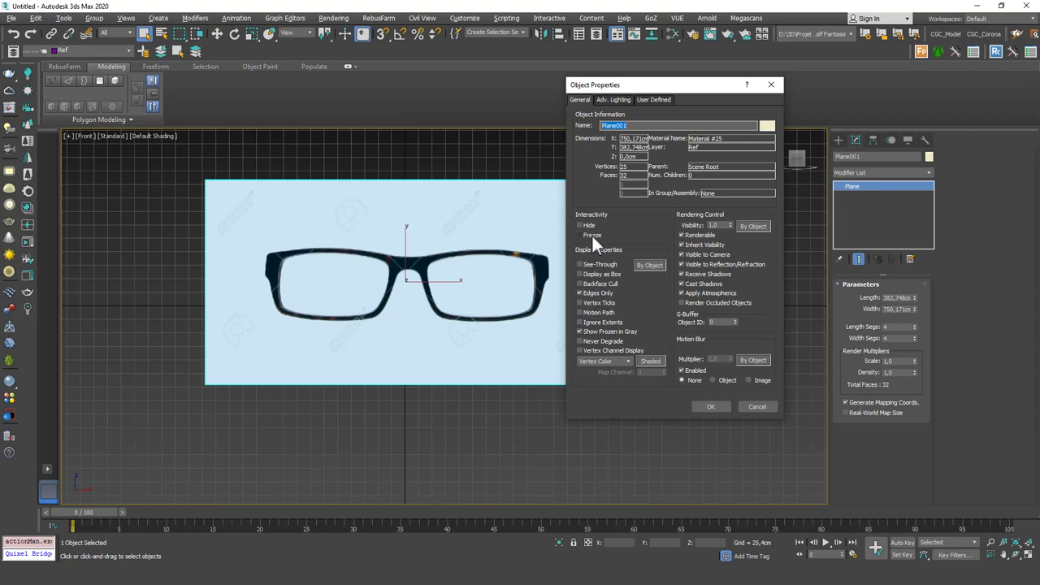
pyautogui.click(586, 333)
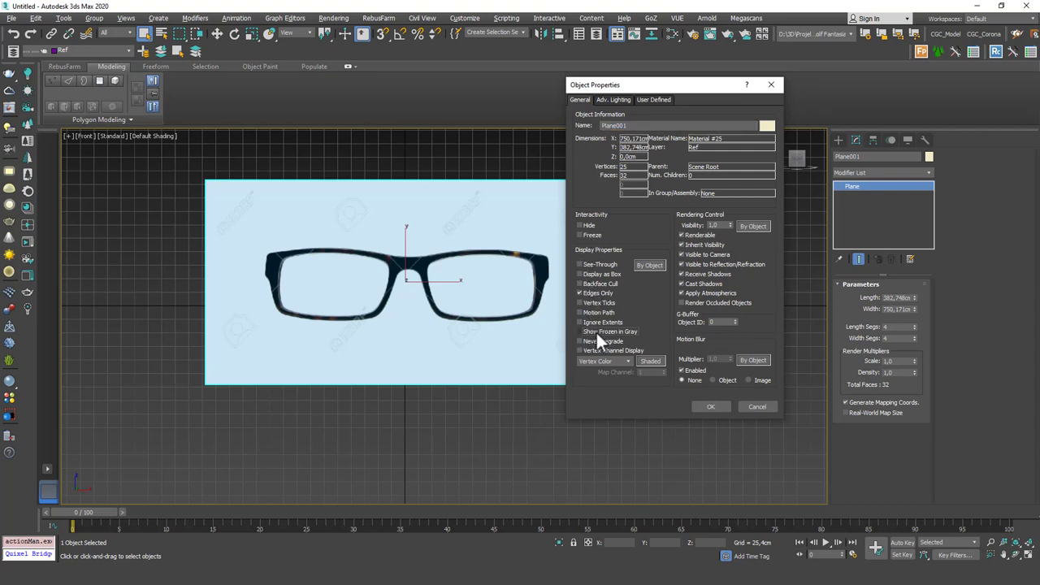
pyautogui.click(714, 406)
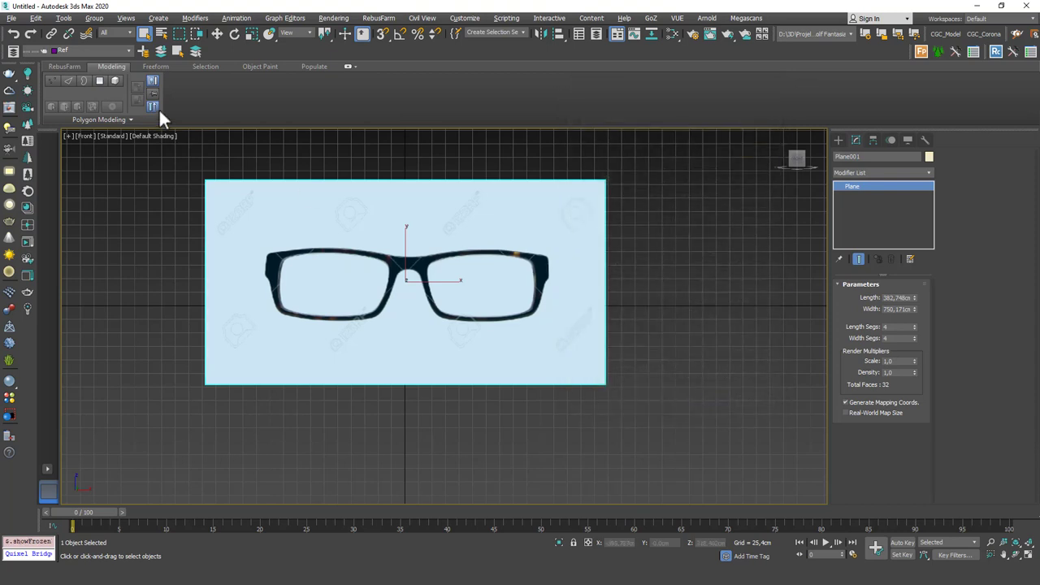
# Freeze the Ref layer and try to select the glasses reference plane.
pyautogui.click(89, 50)
pyautogui.click(36, 72)
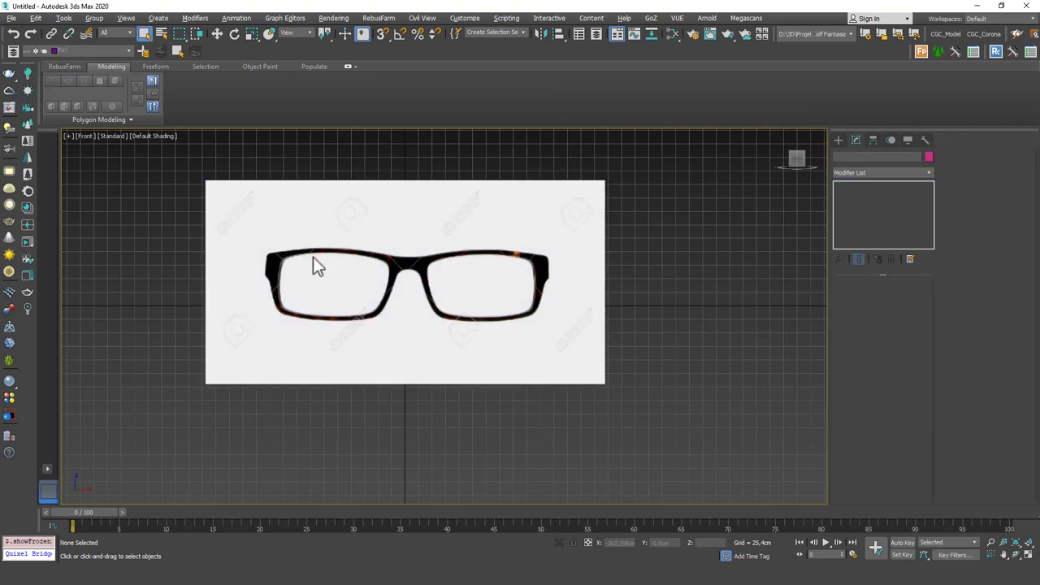
pyautogui.moveTo(683, 414); pyautogui.dragTo(399, 213)
# Create a narrow horizontal plane over the upper rim of the right-hand lens.
pyautogui.click(840, 140)
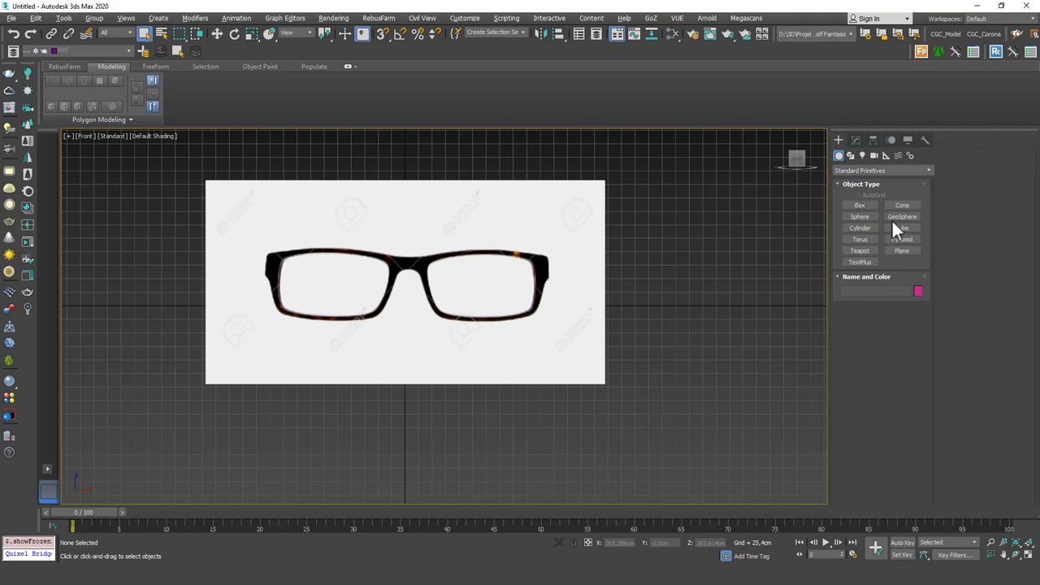
pyautogui.click(901, 250)
pyautogui.moveTo(518, 252); pyautogui.dragTo(431, 258)
pyautogui.rightClick(430, 258)
pyautogui.click(723, 261)
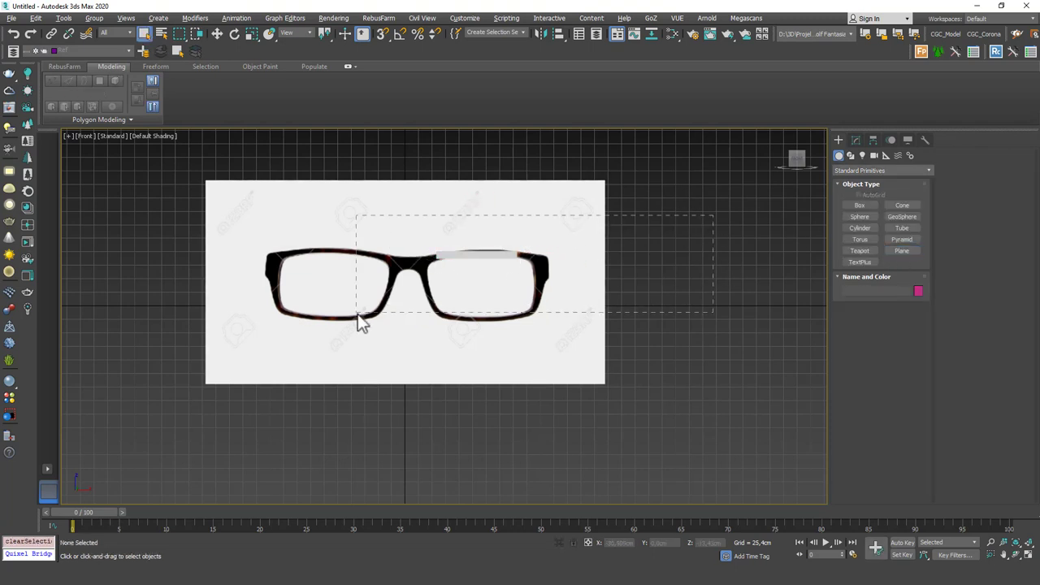
# Make 0 (default) the current layer and move the new narrow plane into it.
pyautogui.moveTo(704, 209); pyautogui.dragTo(295, 306)
pyautogui.click(113, 49)
pyautogui.click(88, 62)
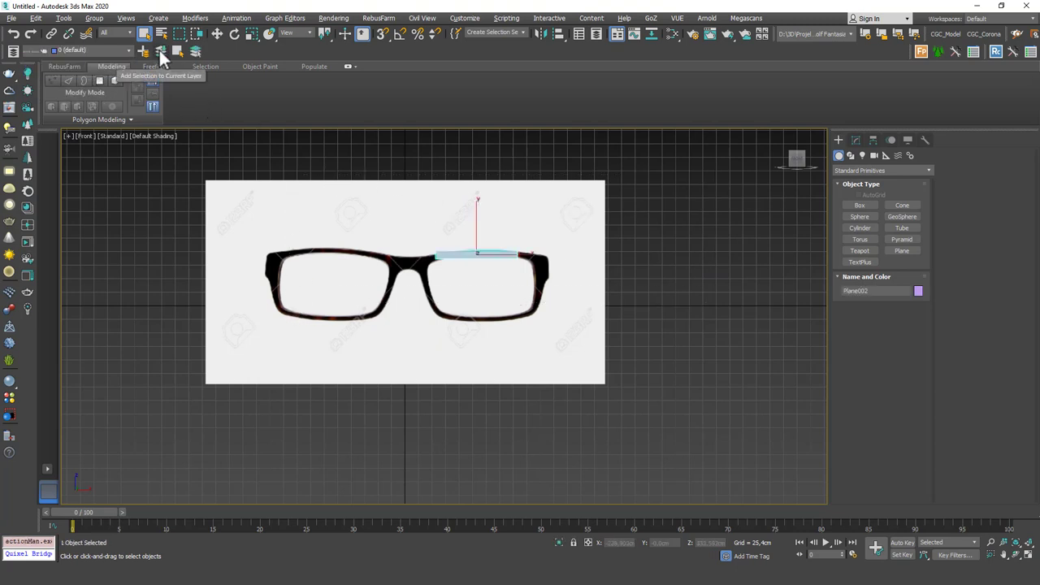
# Test which objects over the glasses can be selected while the Ref layer is frozen.
pyautogui.moveTo(659, 167); pyautogui.dragTo(281, 339)
pyautogui.moveTo(680, 305); pyautogui.dragTo(261, 141)
pyautogui.moveTo(634, 160); pyautogui.dragTo(519, 224)
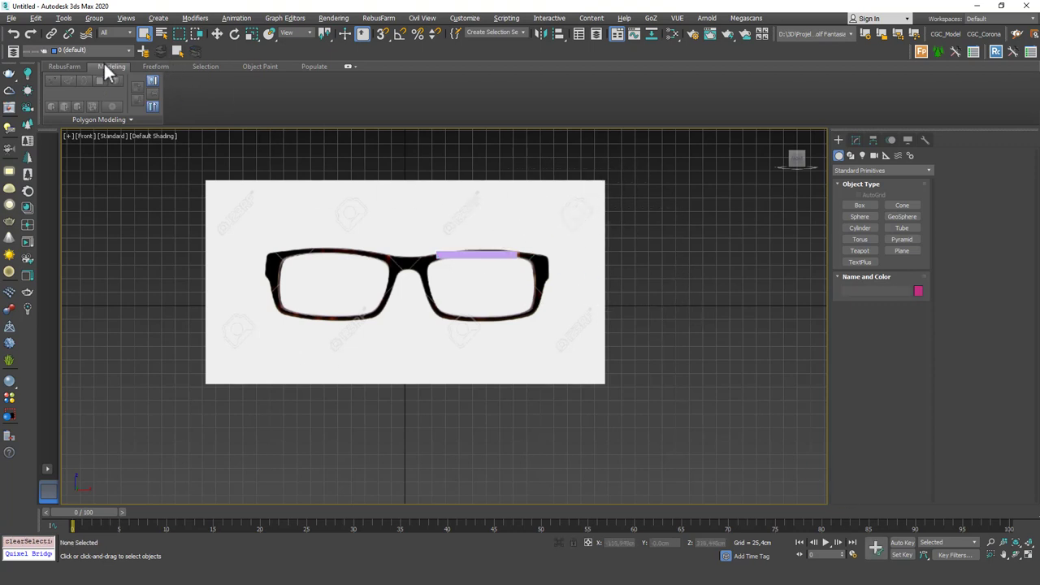
pyautogui.click(82, 51)
pyautogui.click(471, 255)
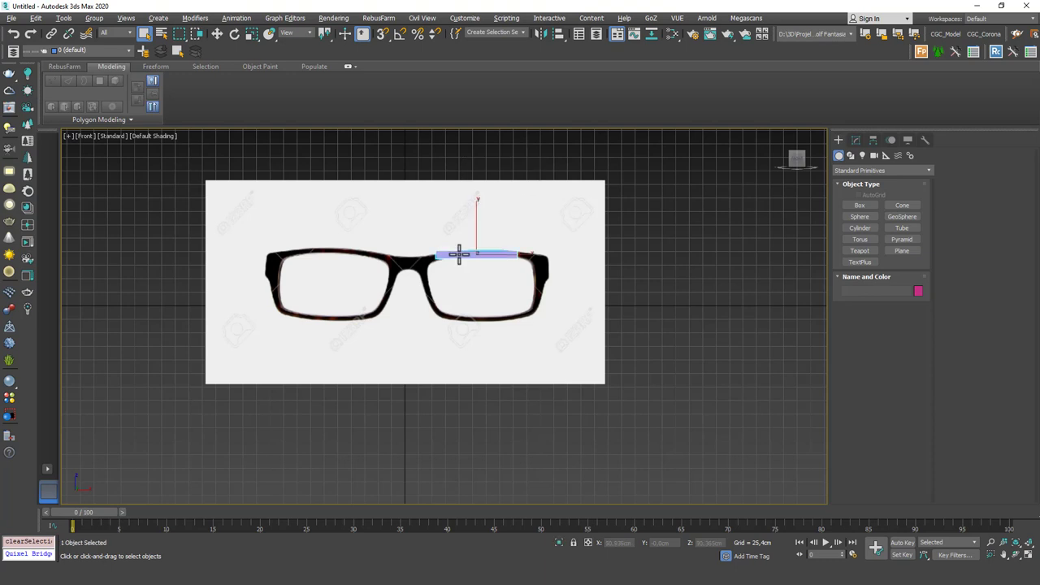
pyautogui.click(650, 167)
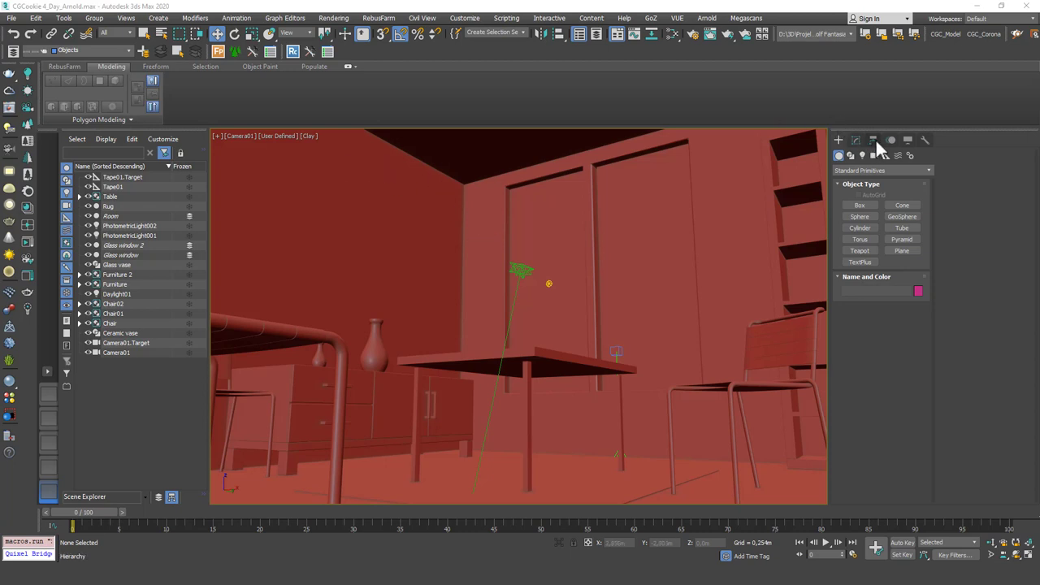
# In the interior scene, hide the Lights, Cameras and Helpers categories, keeping Geometry displayed.
pyautogui.click(906, 140)
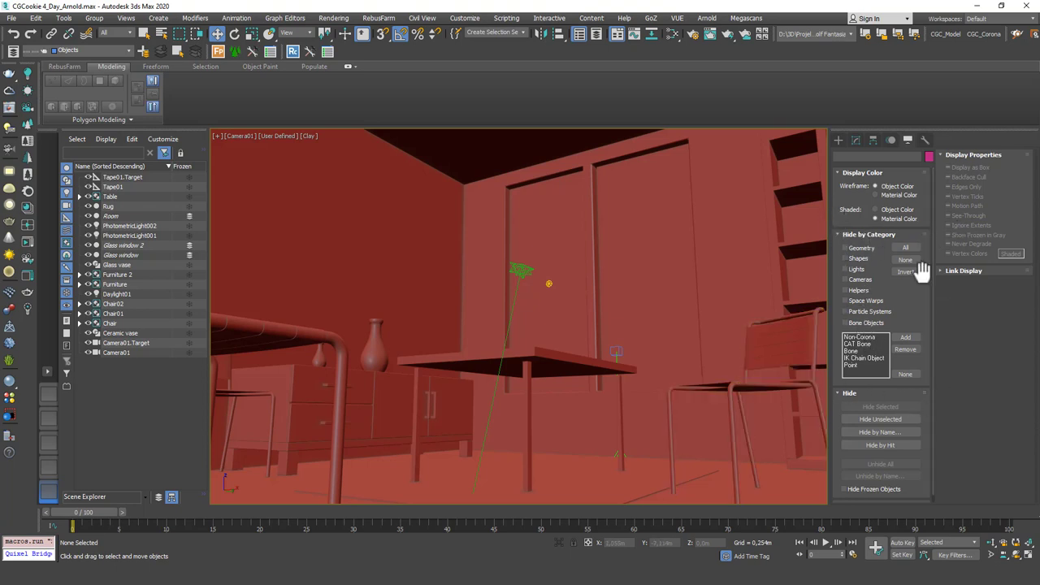
pyautogui.click(853, 247)
pyautogui.click(855, 247)
pyautogui.click(854, 259)
pyautogui.click(852, 269)
pyautogui.click(851, 272)
pyautogui.click(857, 279)
pyautogui.click(861, 291)
# Try moving all the selectable furniture in the Left view, undo the move and return to the maximized Camera01 view.
pyautogui.hotkey('ctrl', 'a')
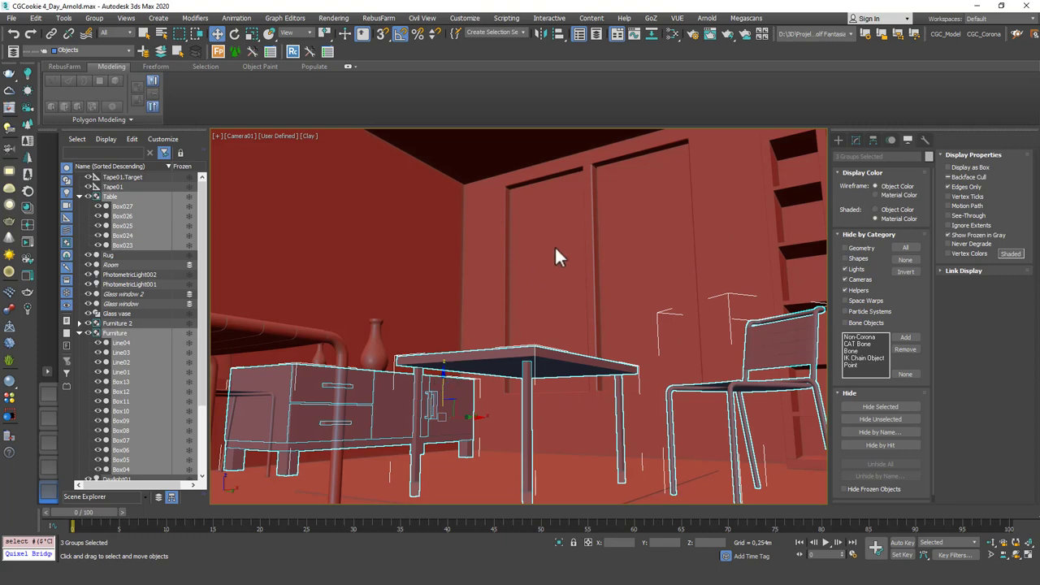
pyautogui.click(555, 248)
pyautogui.hotkey('alt', 'w')
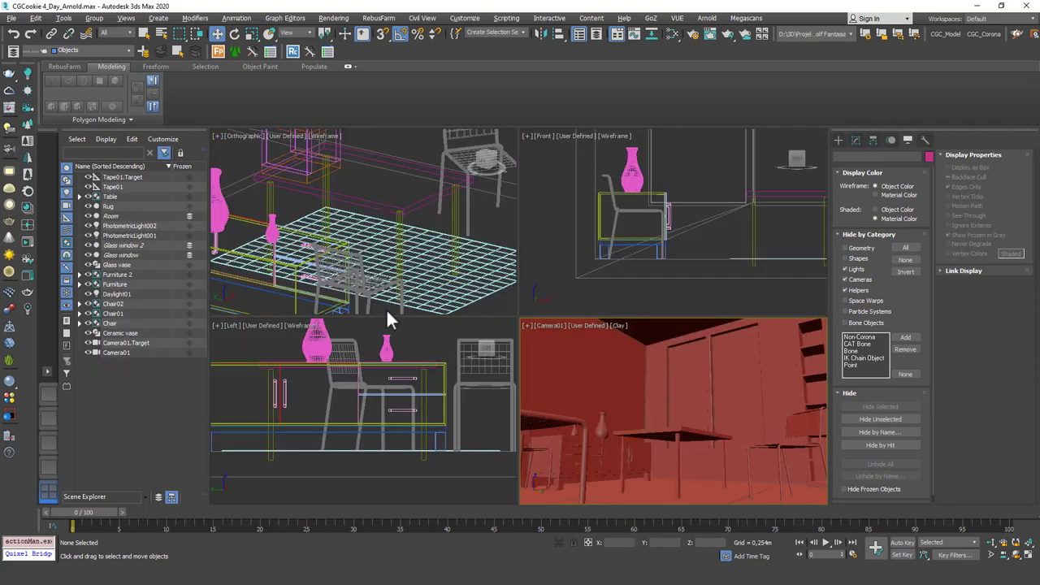
pyautogui.scroll(-5, 434, 398)
pyautogui.scroll(3, 433, 398)
pyautogui.moveTo(429, 371); pyautogui.dragTo(242, 475)
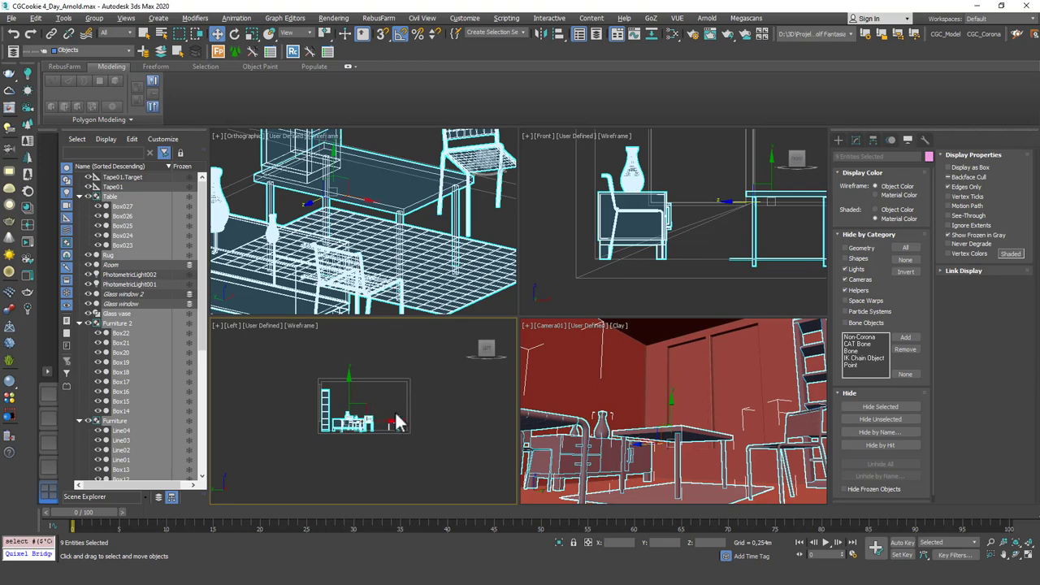
pyautogui.moveTo(386, 419); pyautogui.dragTo(410, 411)
pyautogui.hotkey('ctrl', 'z')
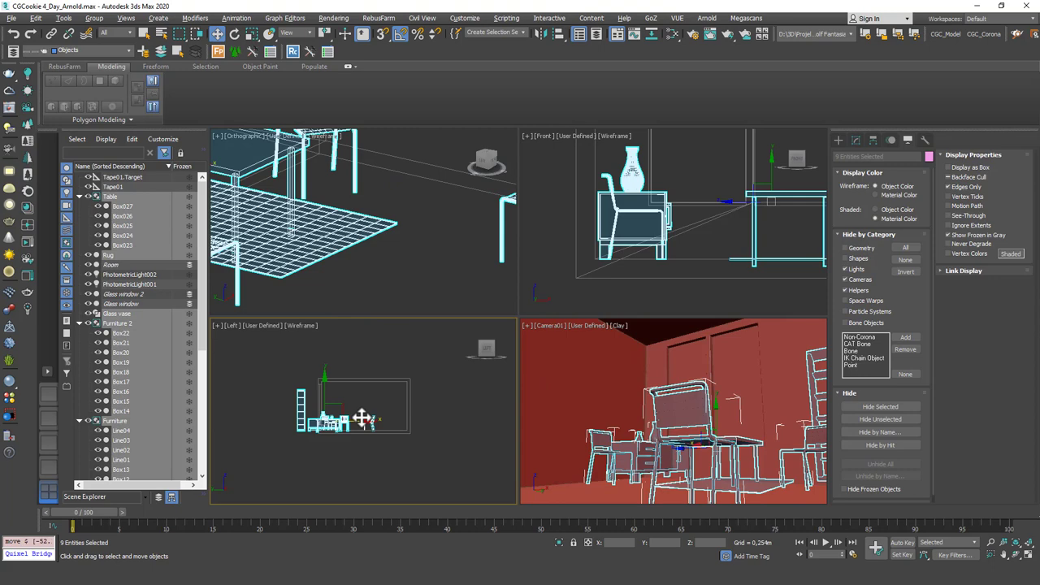
pyautogui.click(622, 369)
pyautogui.hotkey('alt', 'w')
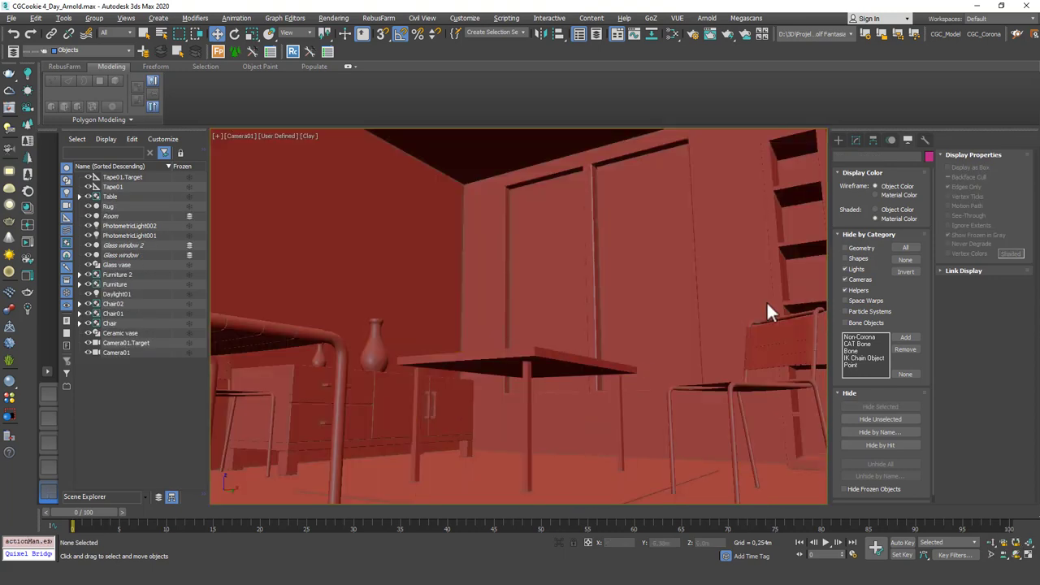